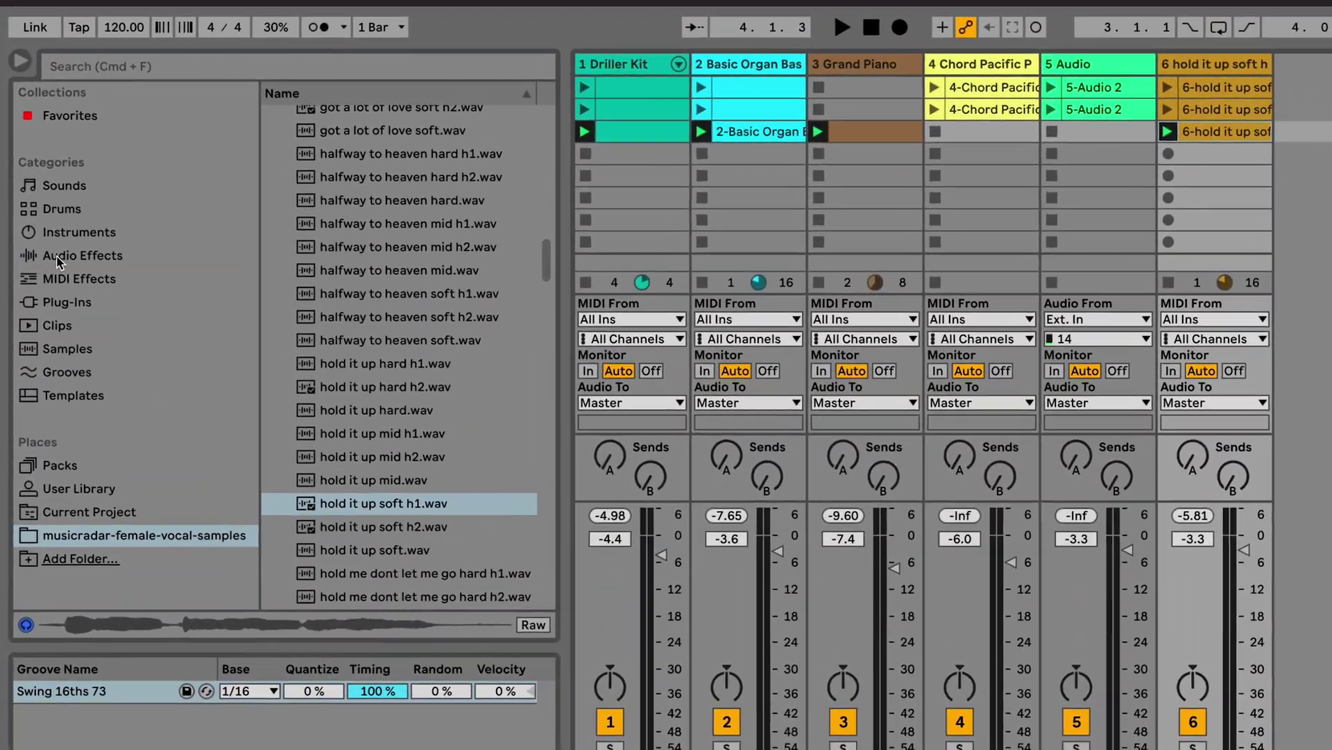
Show Audio Effects in the browser and peek into the Delay & Loop, Drive & Color, Dynamics and EQ & Filters folders.
left_click(68, 230)
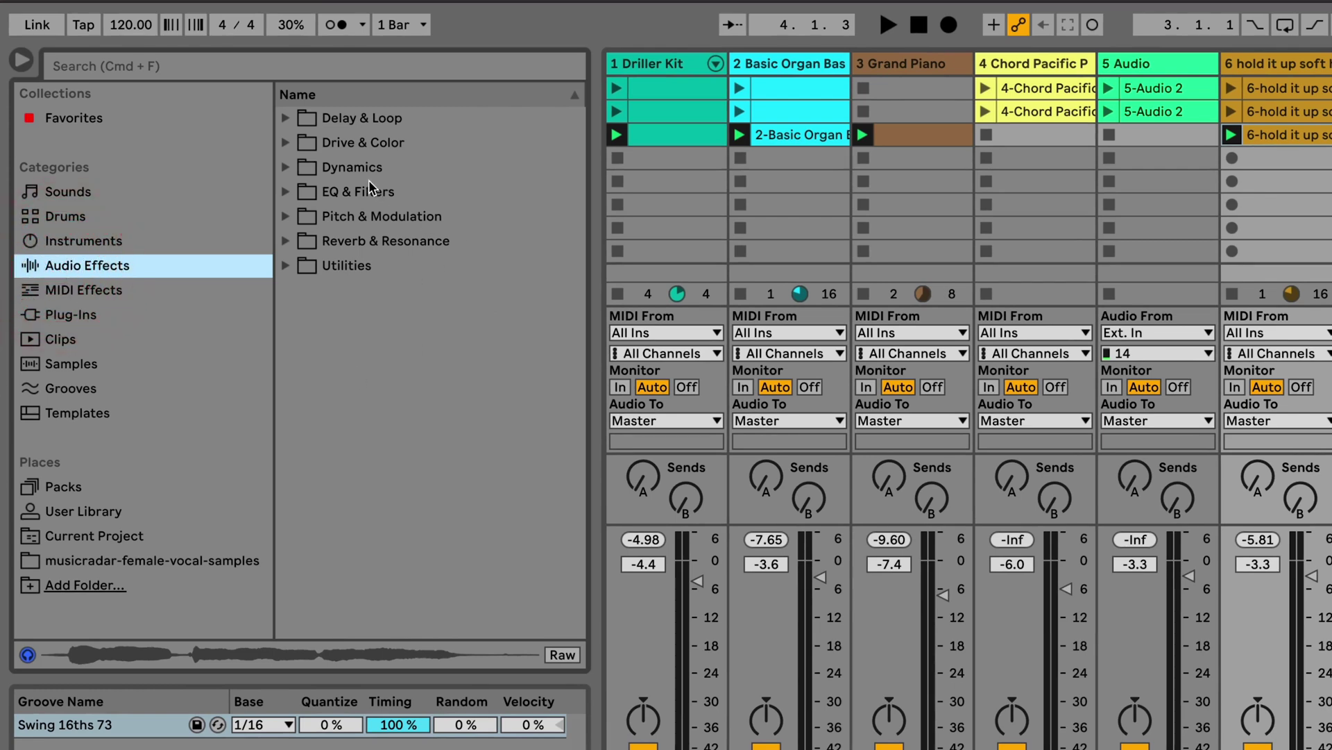
left_click(285, 119)
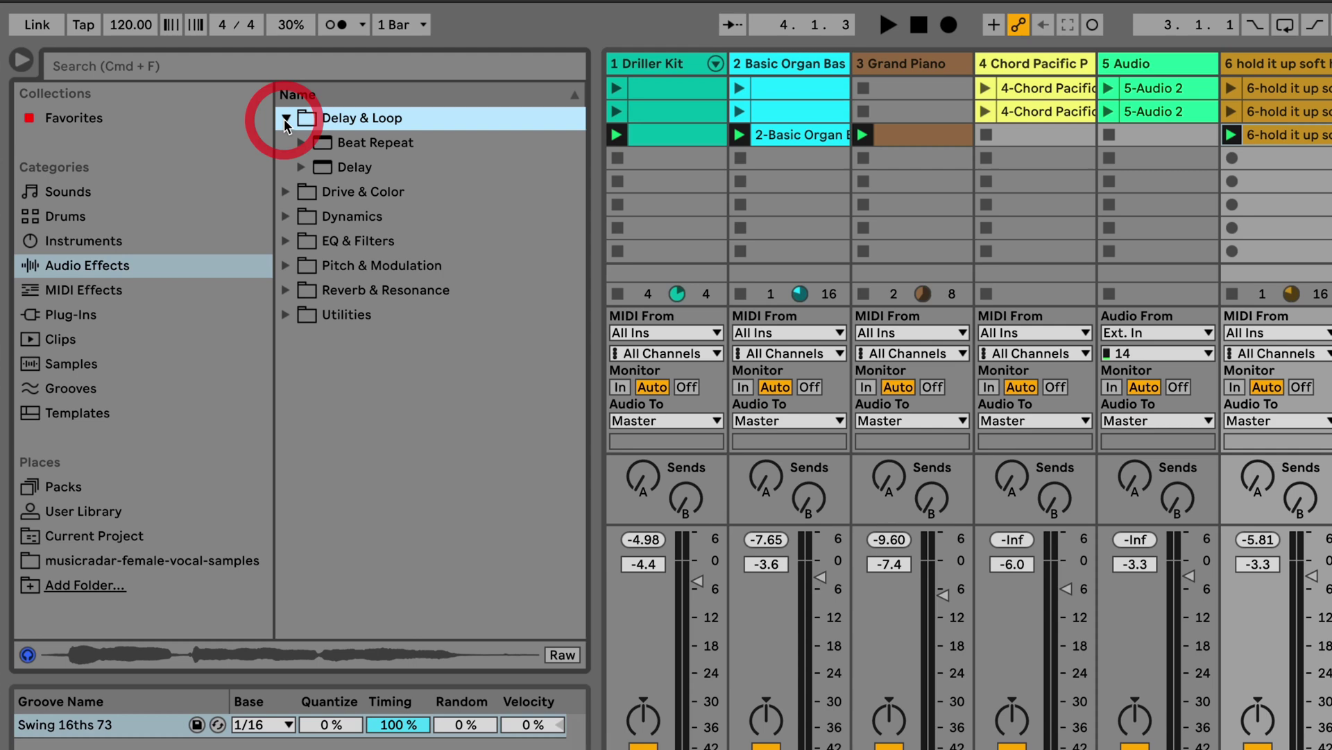
left_click(284, 119)
left_click(285, 142)
left_click(286, 142)
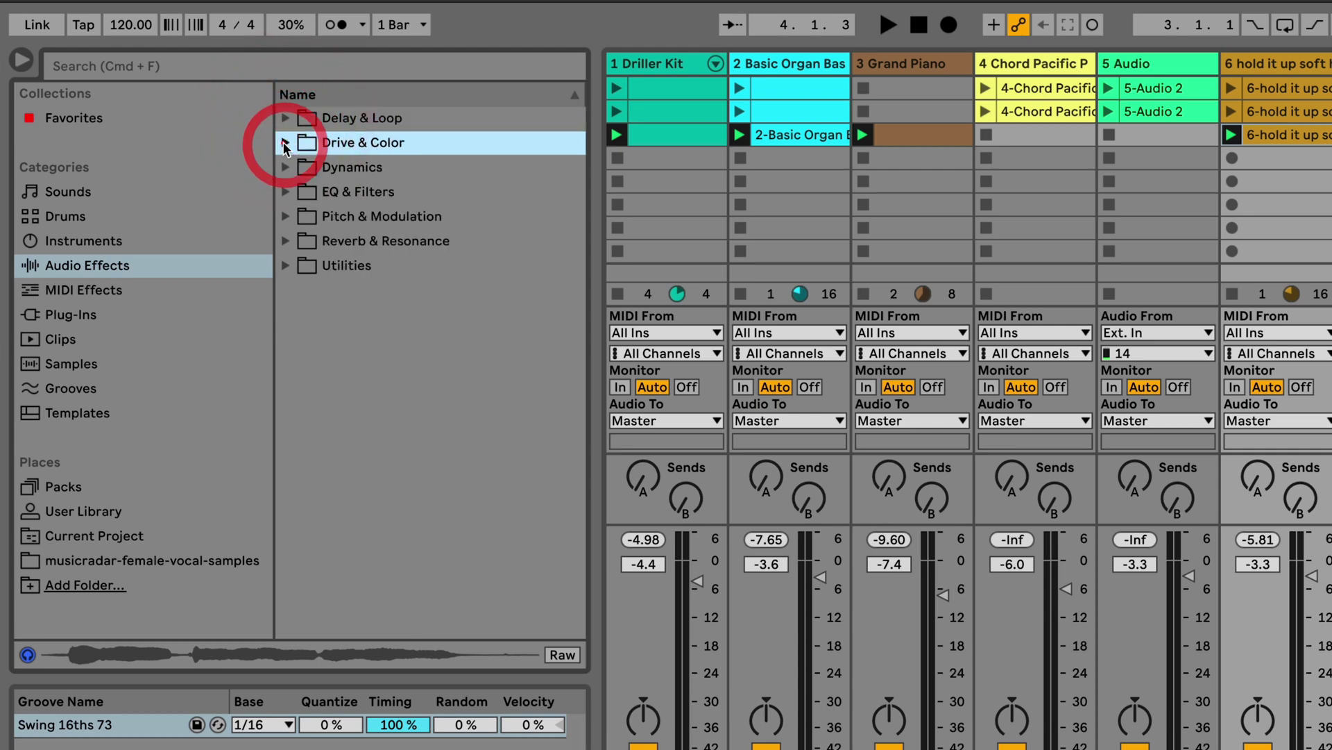
left_click(286, 167)
left_click(285, 167)
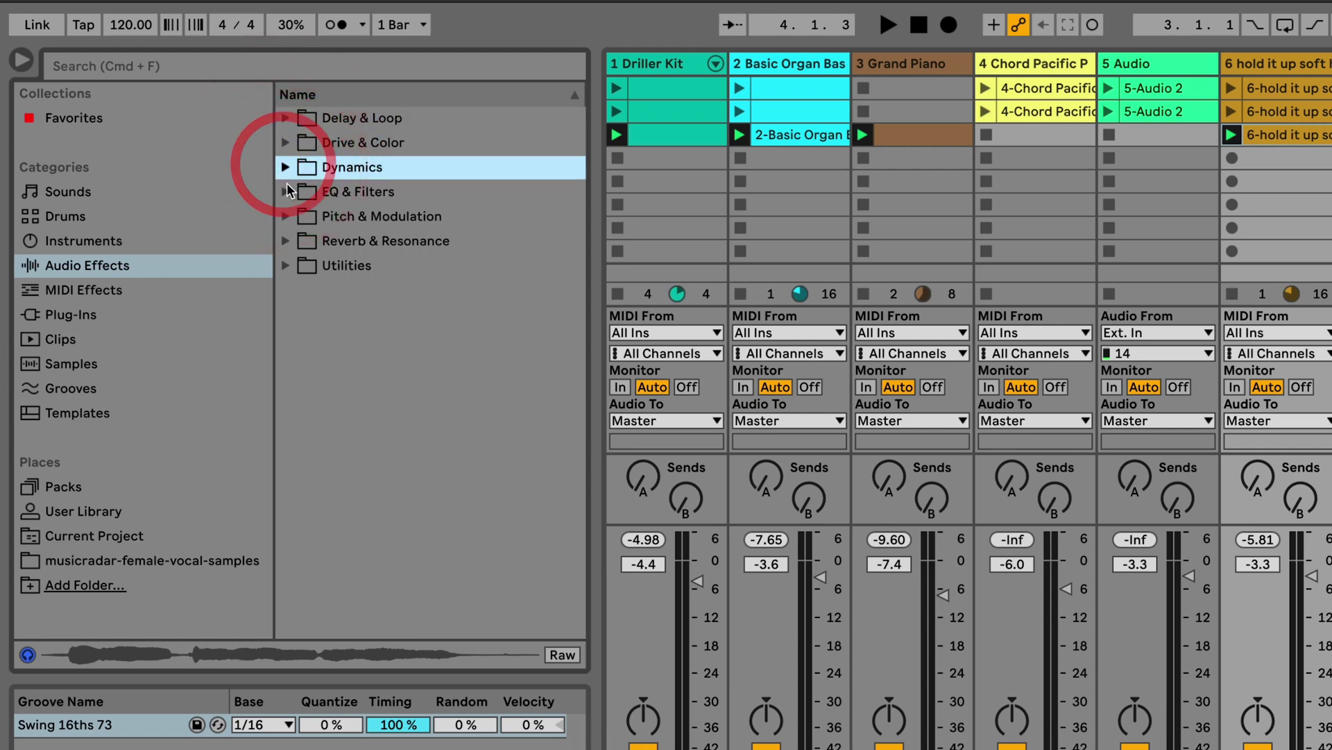
left_click(286, 191)
left_click(285, 192)
Peek into Pitch & Modulation, Reverb & Resonance and Utilities, leaving Reverb & Resonance open on Reverb.
left_click(285, 215)
left_click(285, 216)
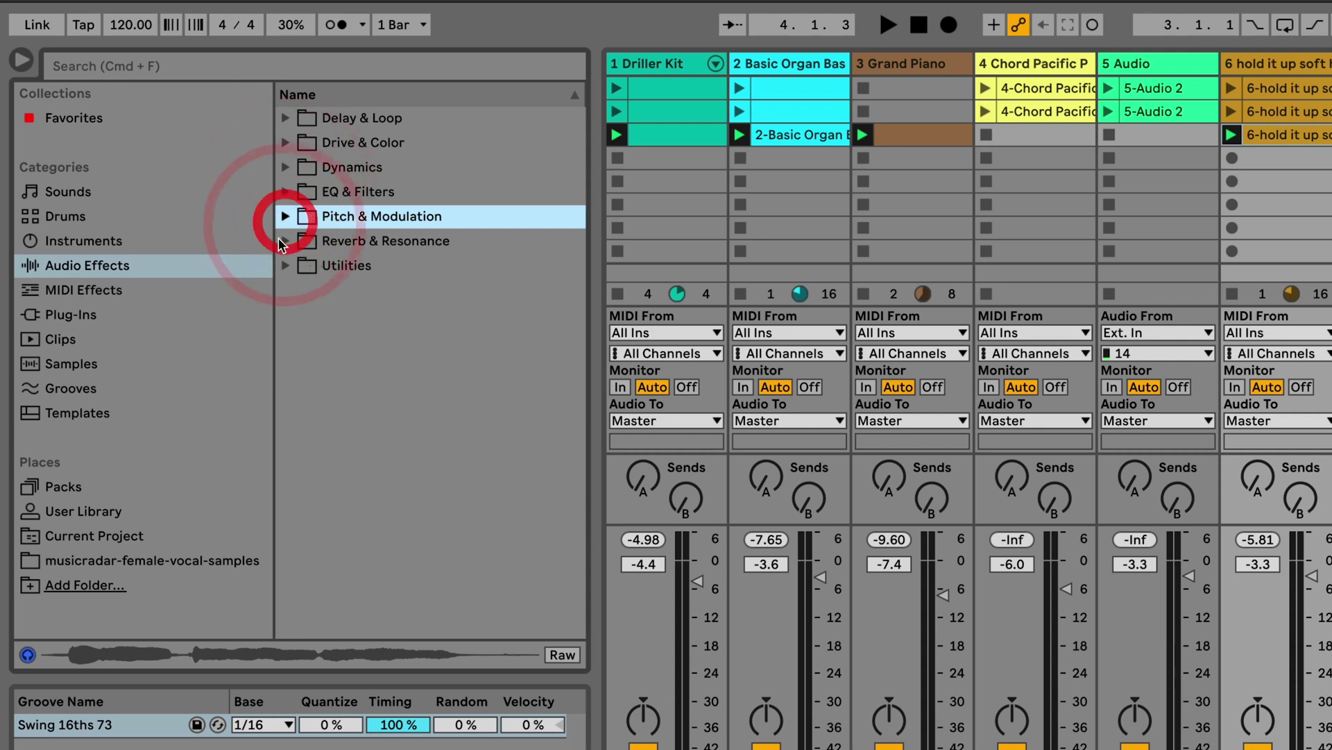
left_click(285, 241)
left_click(286, 241)
left_click(285, 266)
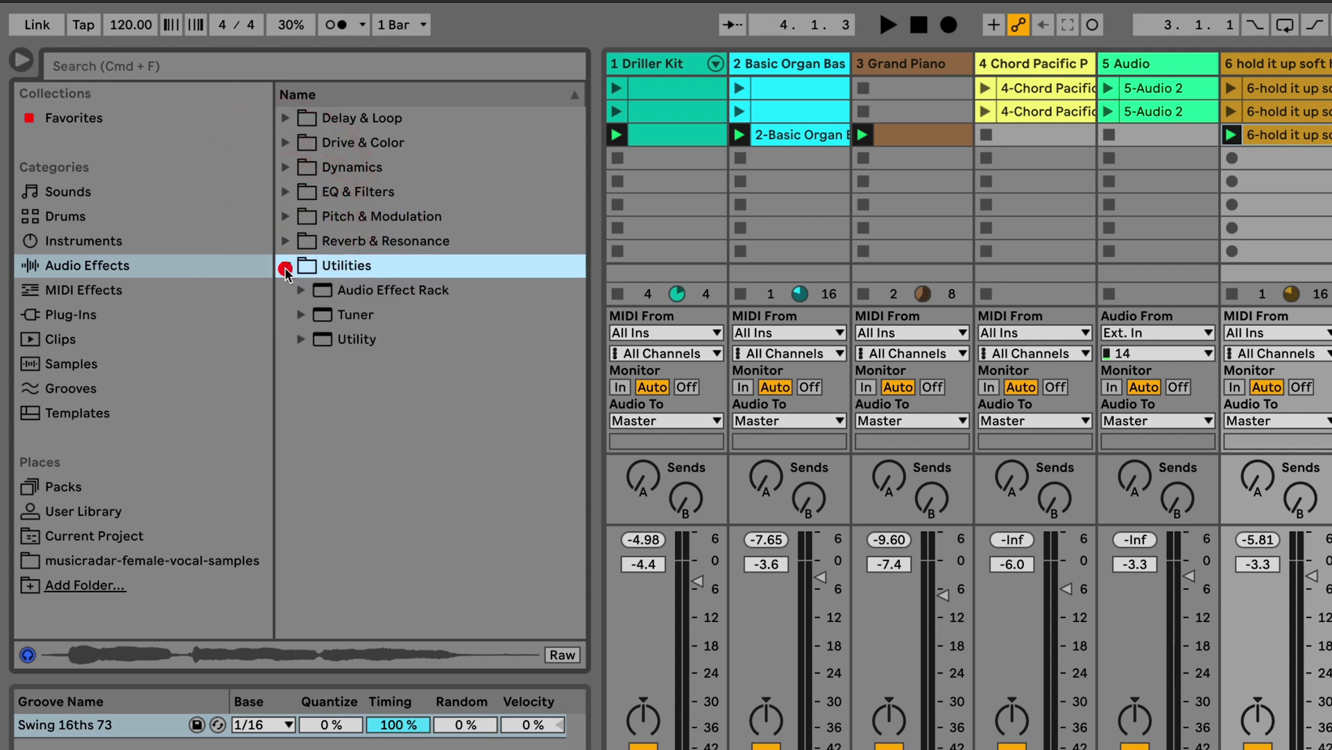
left_click(285, 265)
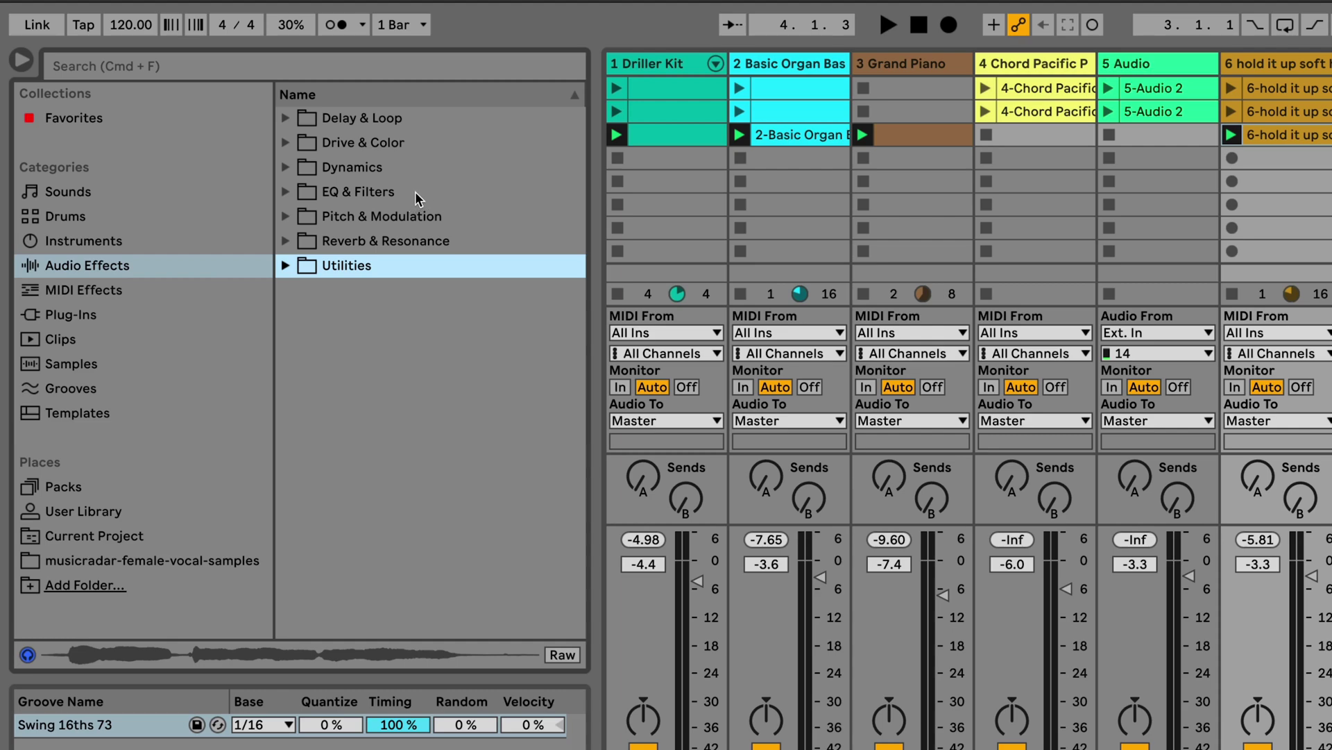
left_click(285, 241)
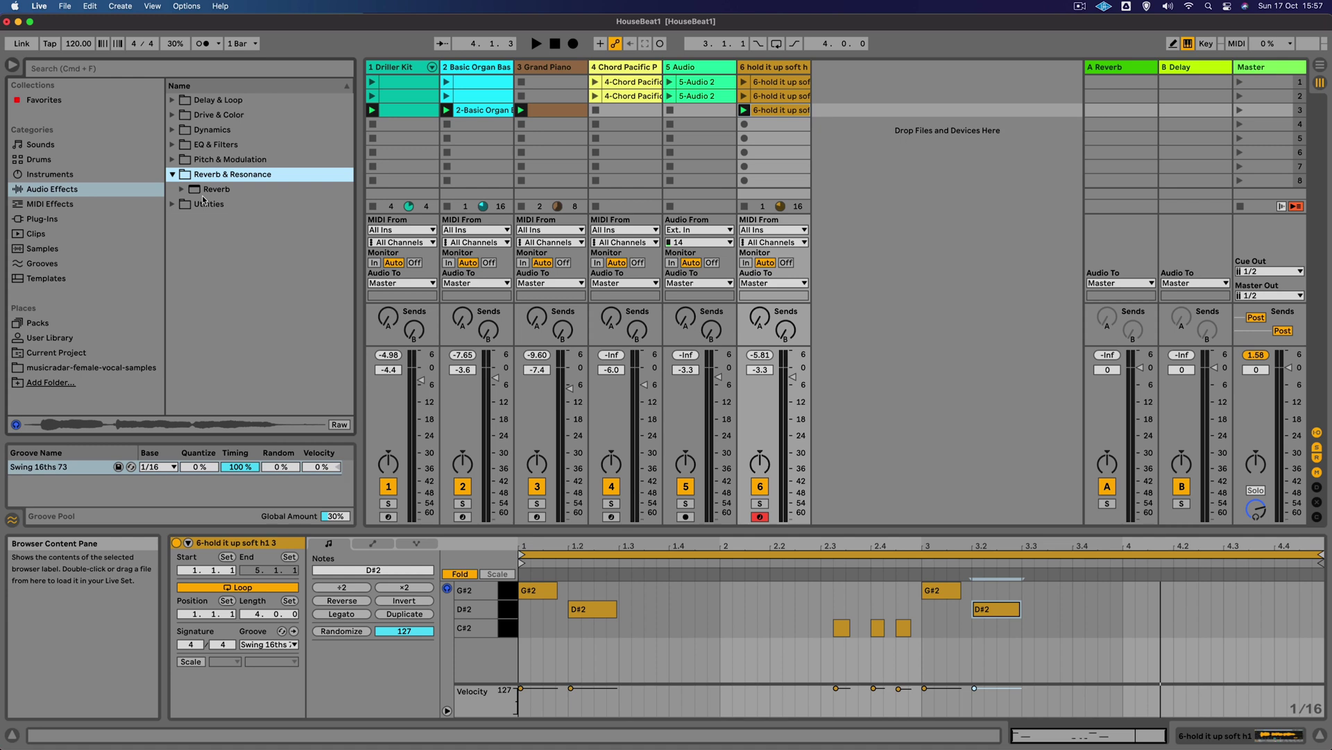
Solo vocal track 6, launch scene 2, add Reverb after its sampler and play.
left_click(761, 504)
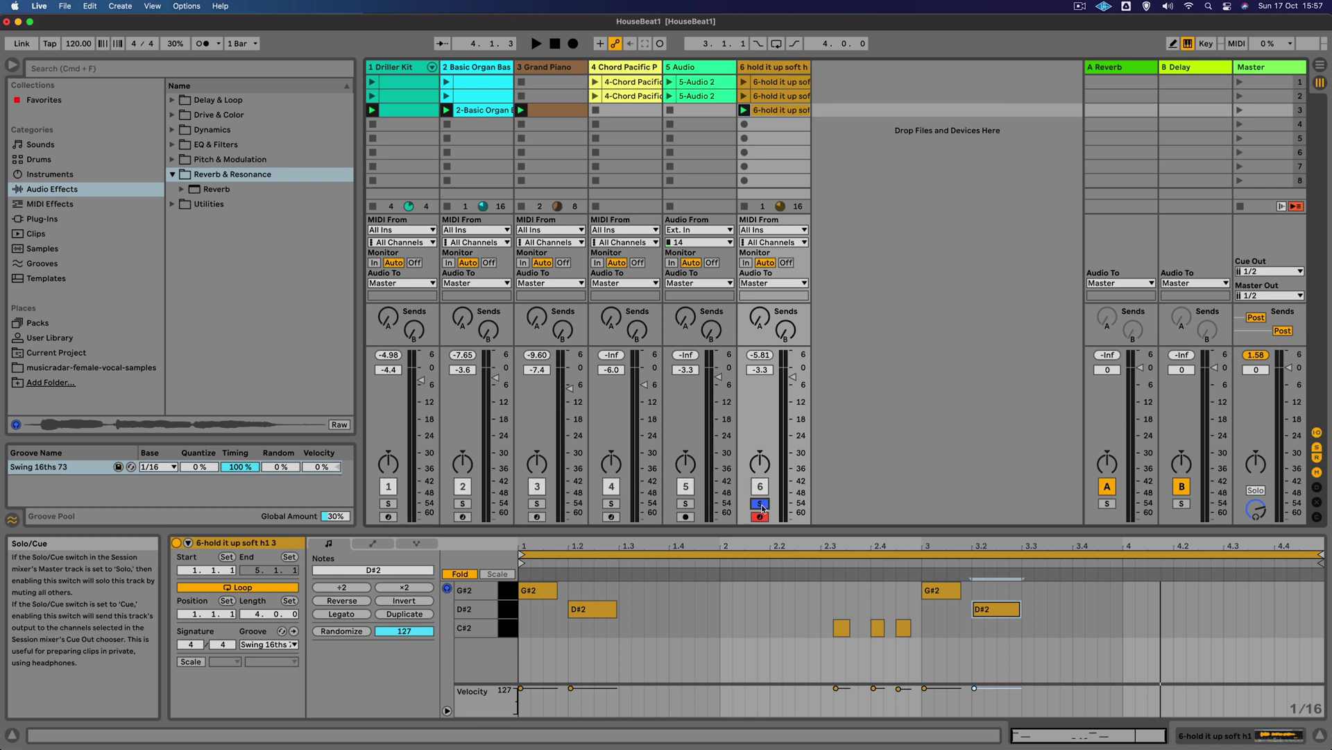
left_click(1240, 97)
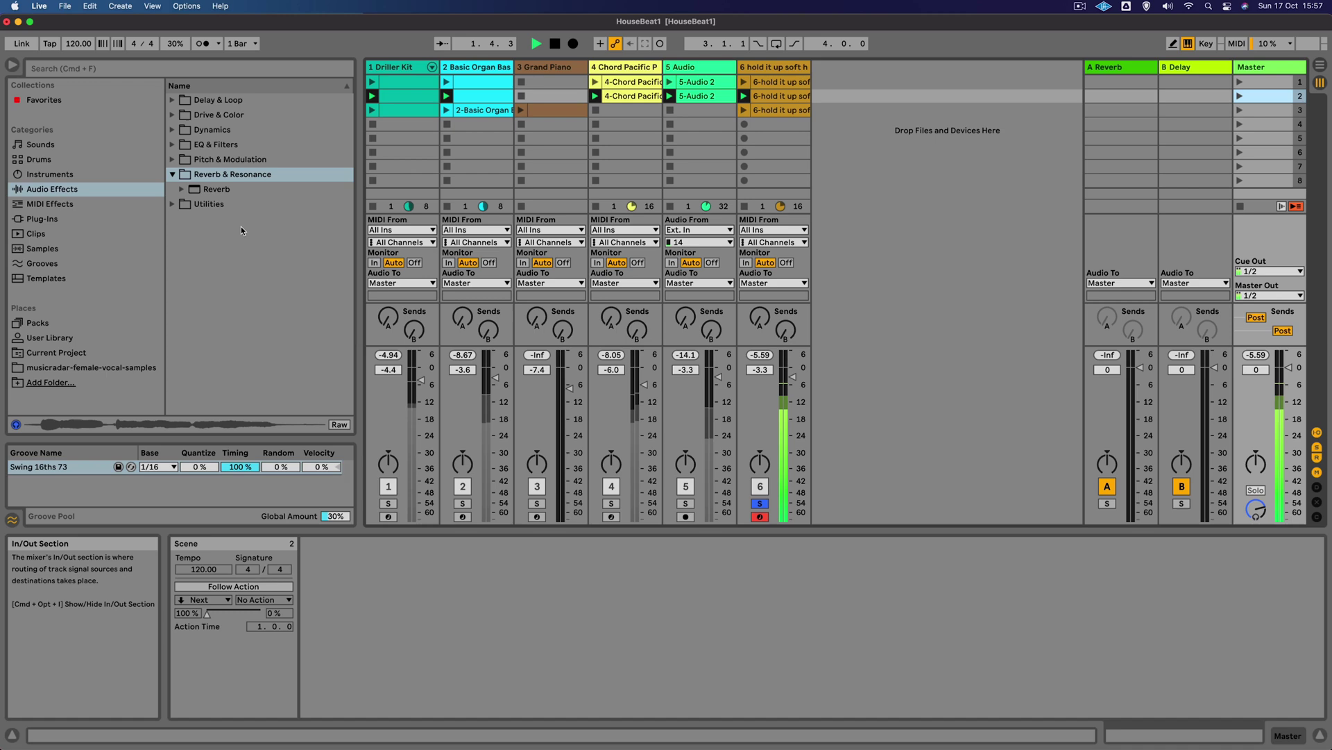
left_click_drag(212, 189, 245, 204)
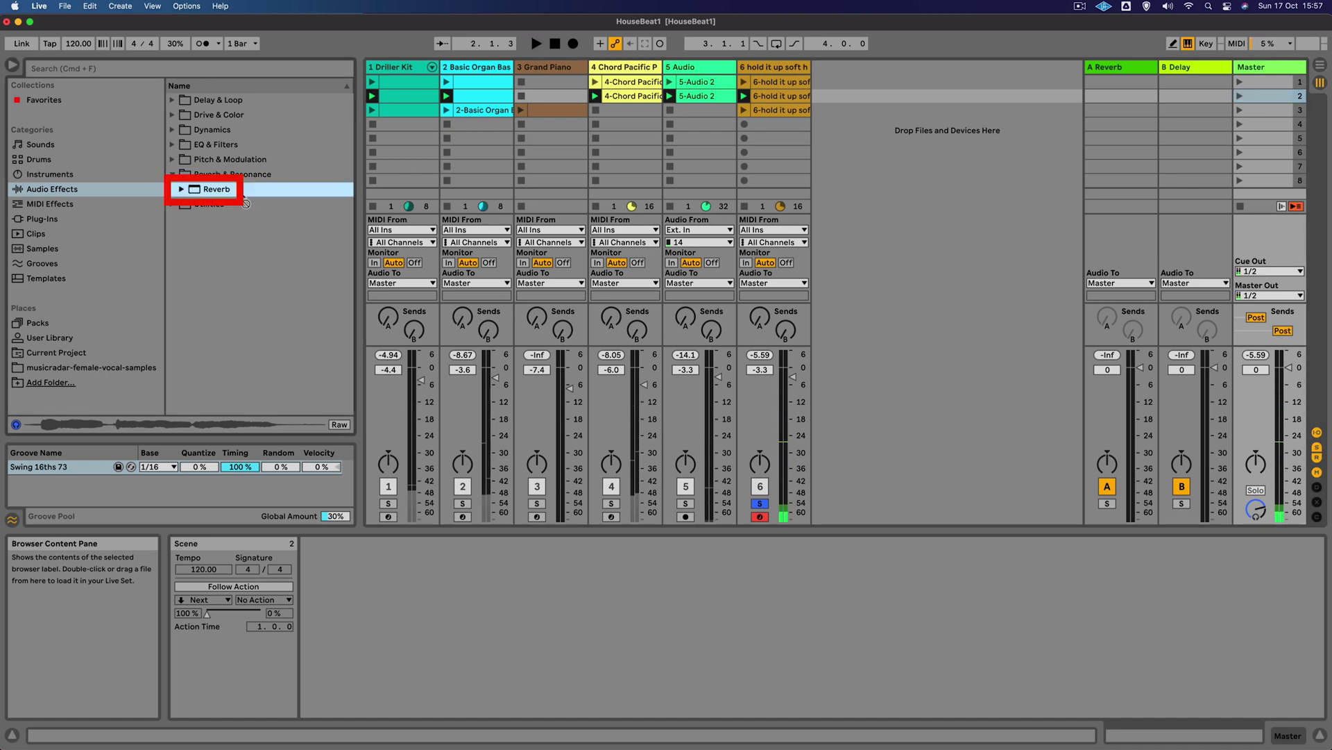
left_click_drag(762, 167, 760, 164)
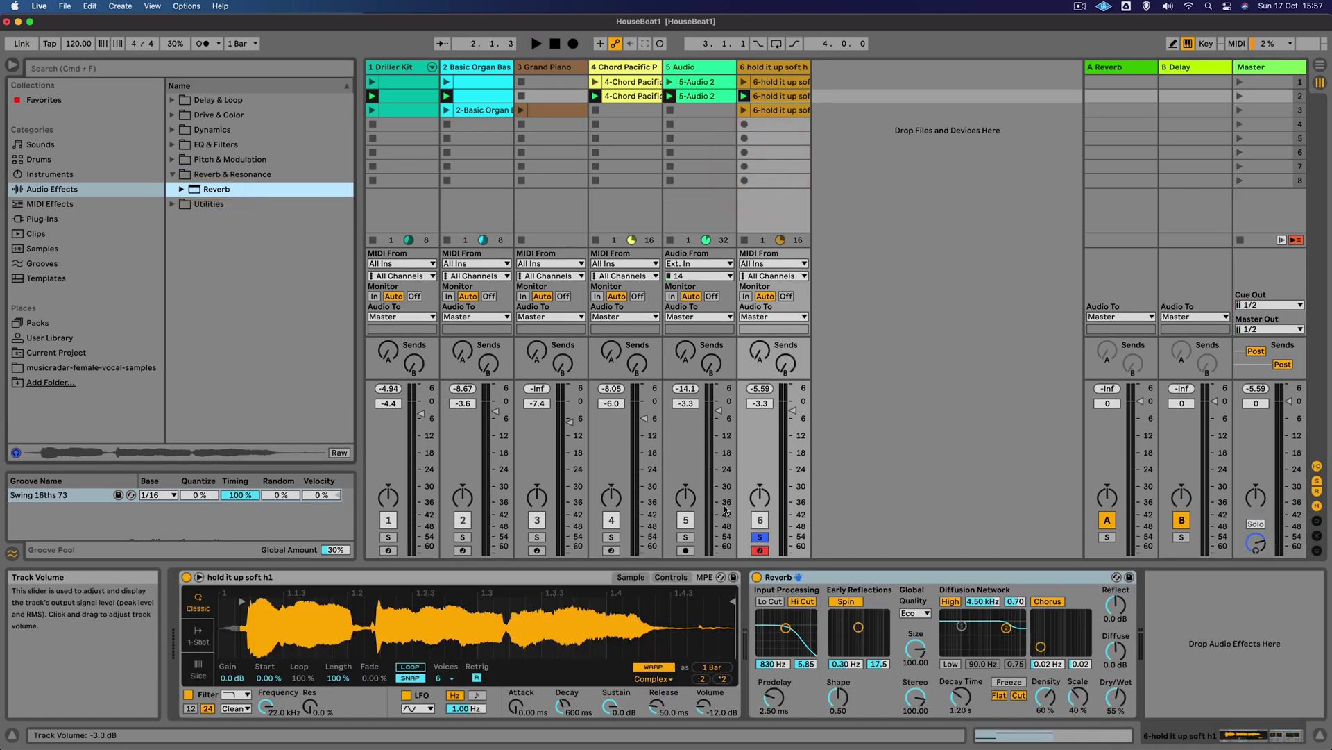
key("space")
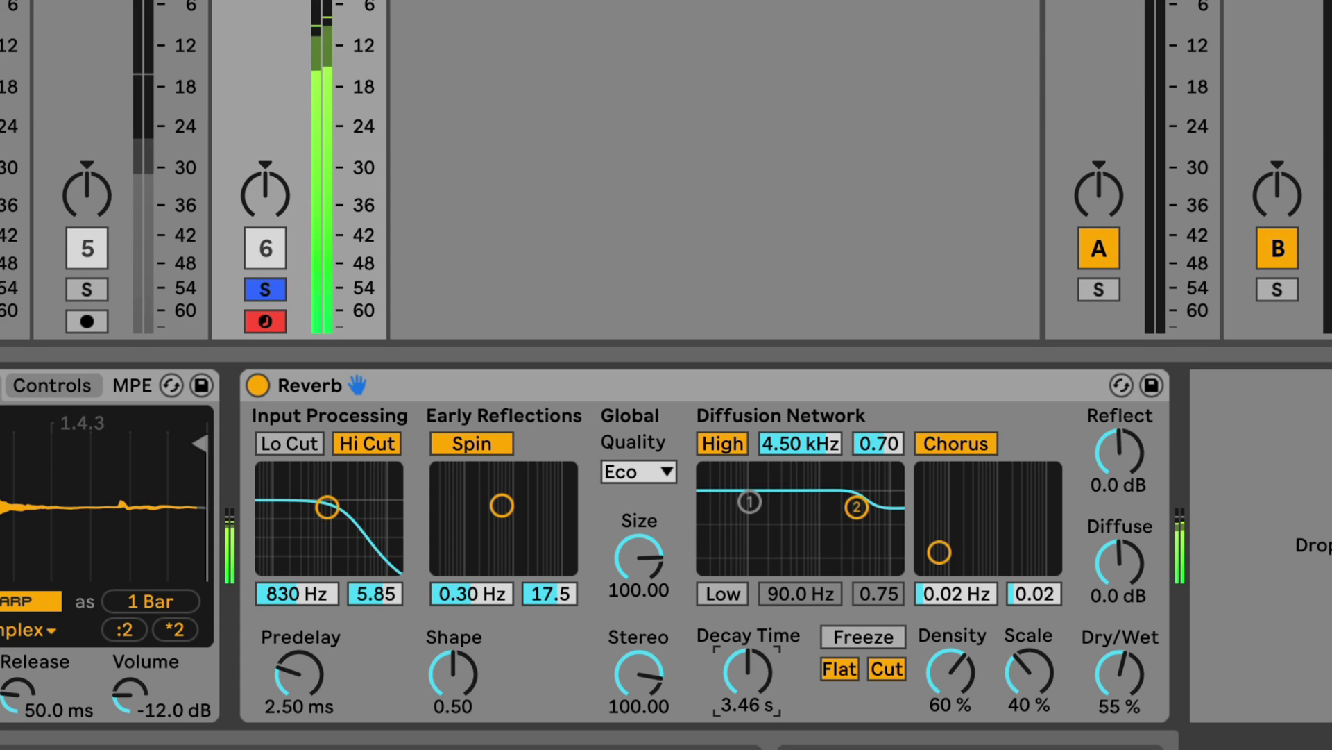
Set track 6's Reverb decay time to 2.52 s and Dry/Wet to 55 %, then resume playback.
left_click_drag(763, 676, 766, 687)
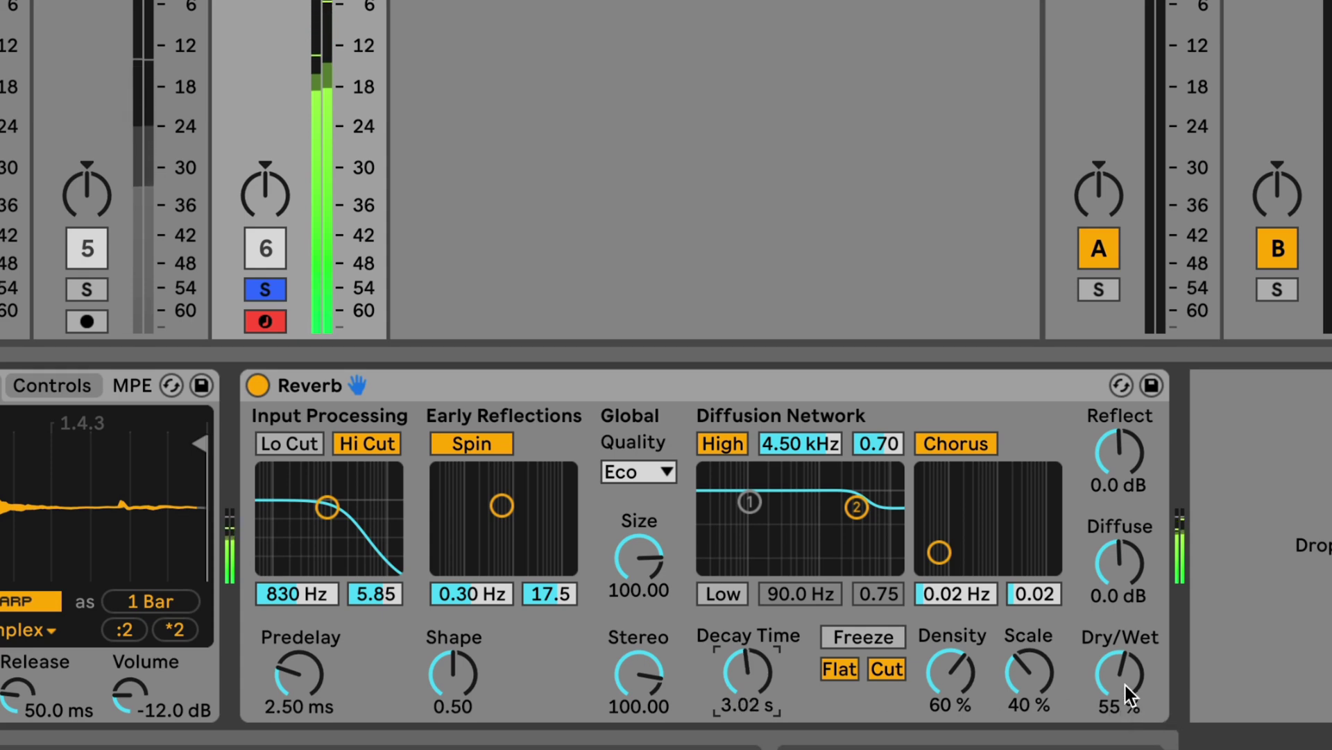
left_click_drag(1113, 672, 1114, 728)
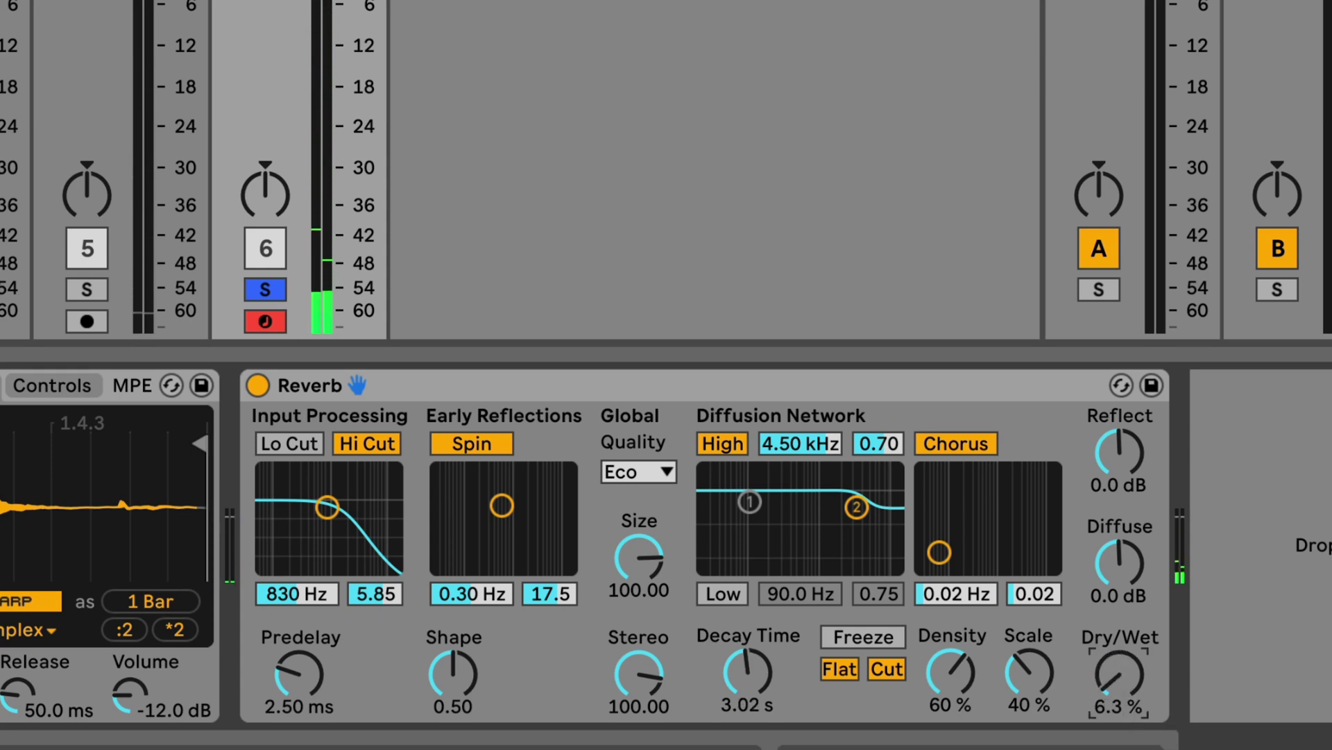
mouse_move(1127, 676)
left_mouse_down()
mouse_move(1127, 628)
mouse_move(1120, 676)
left_mouse_up()
left_click_drag(748, 671, 748, 678)
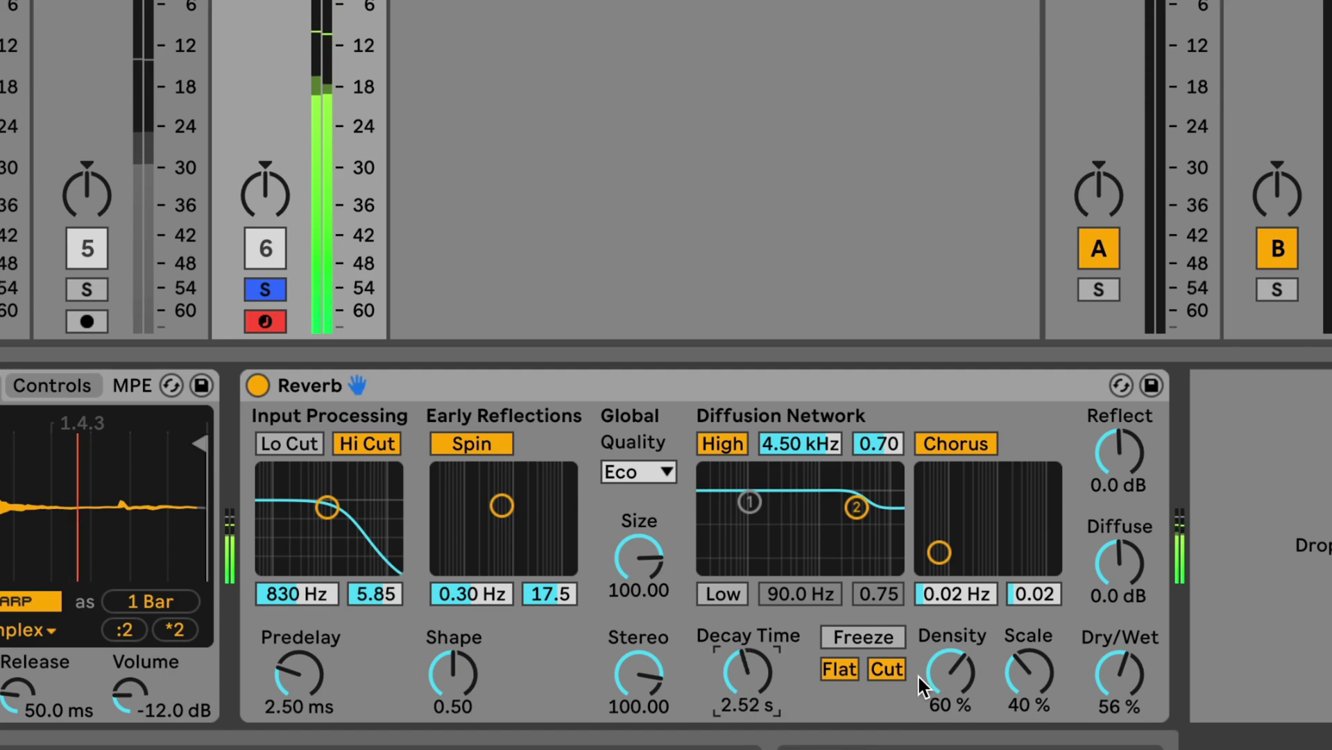
left_click_drag(1120, 672, 1120, 674)
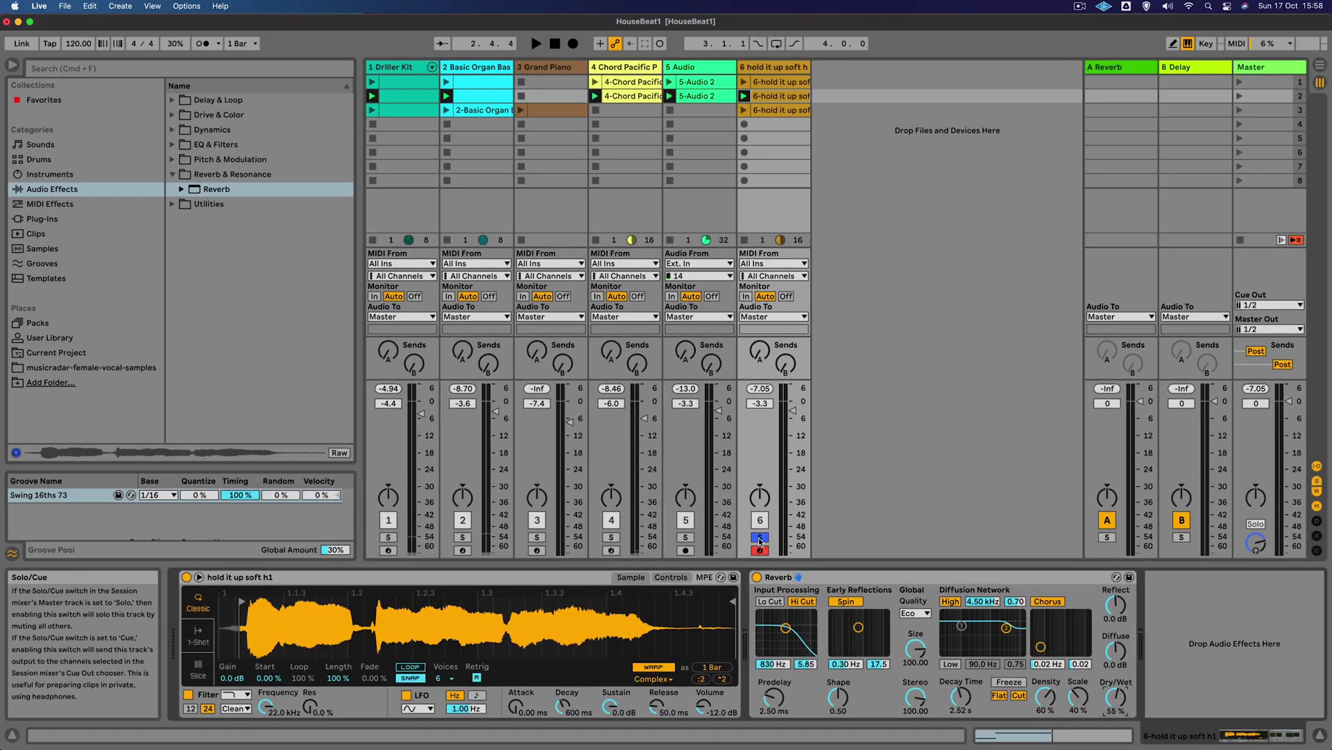
key("space")
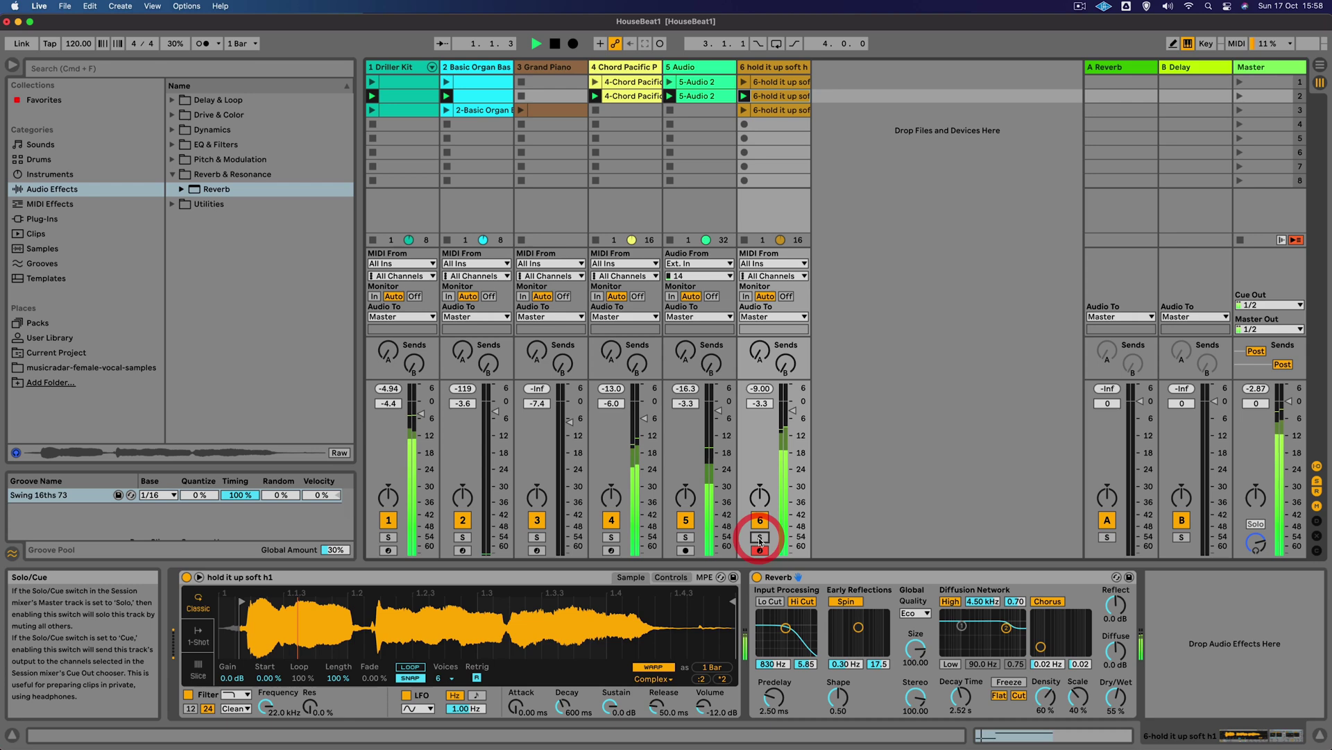
Unsolo track 6, launch scene 3, and lower all six track volumes by 1.4 dB (track 6 at -4.7 dB).
left_click(760, 537)
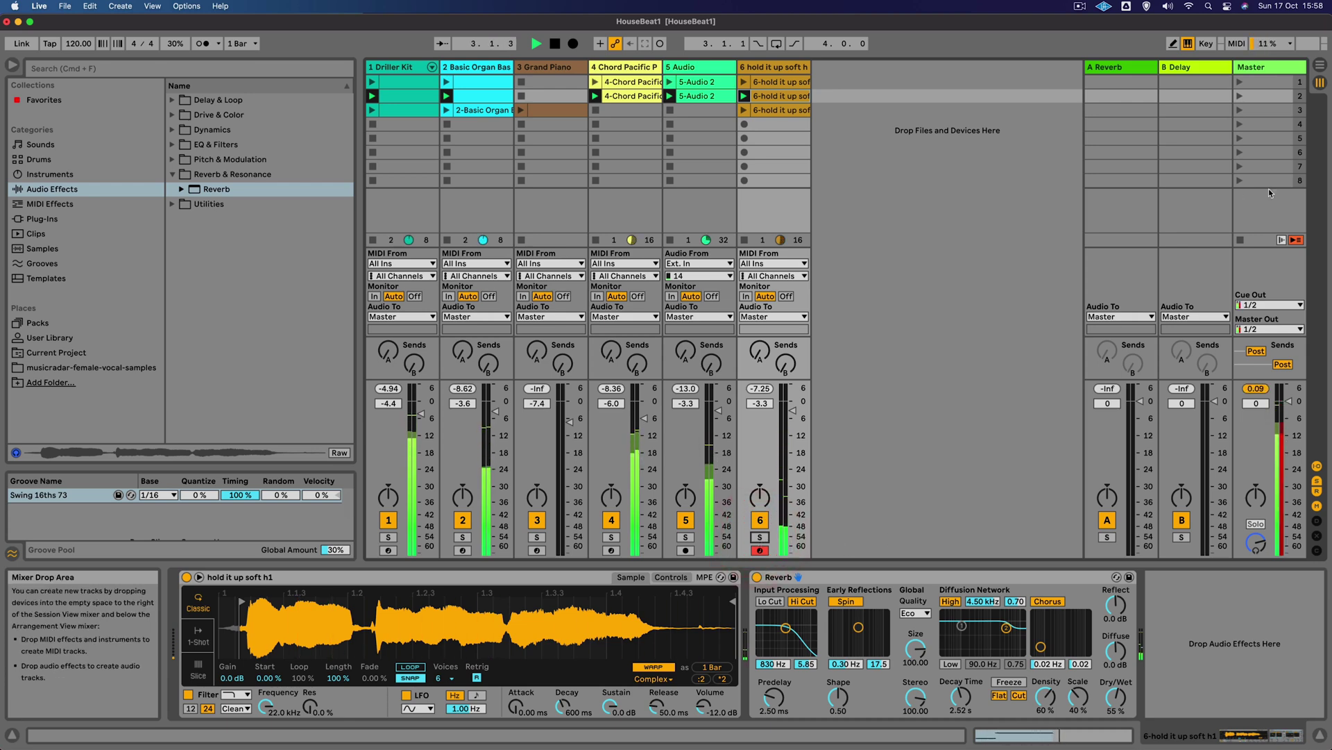
left_click(1240, 110)
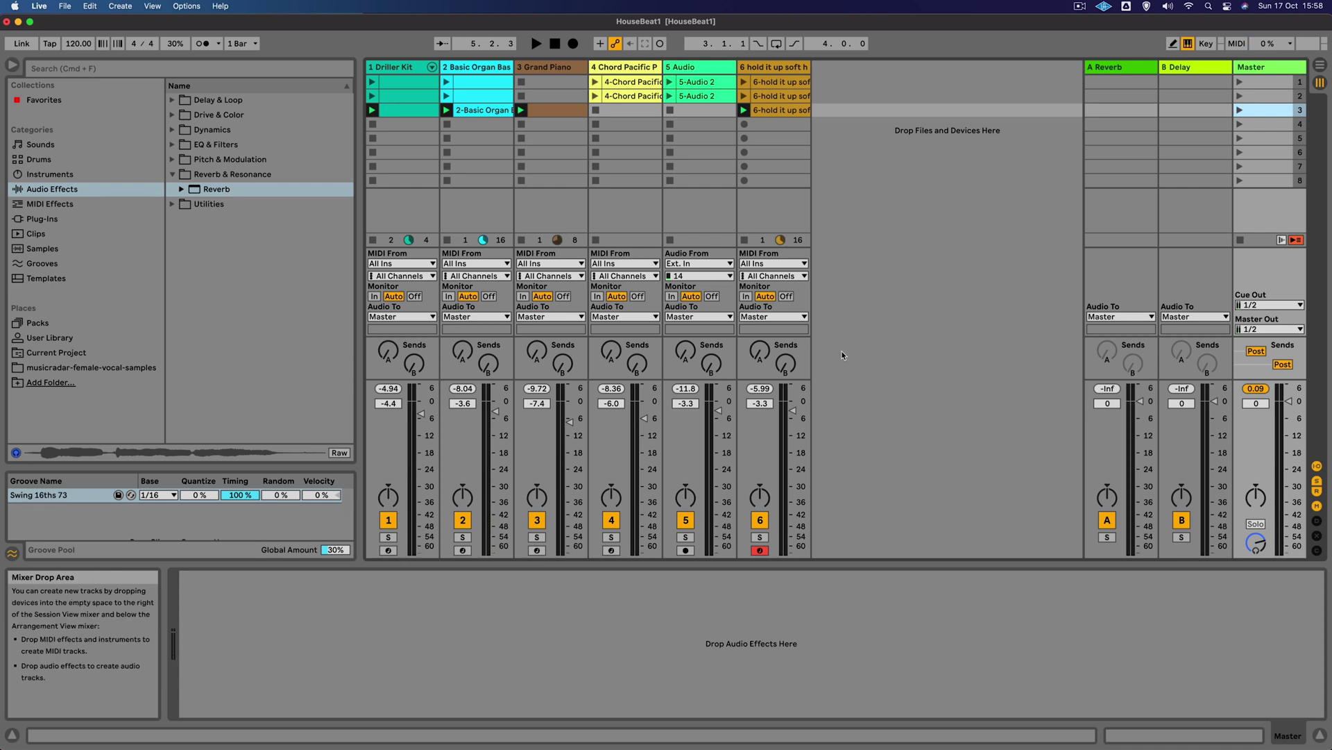
left_click(401, 69)
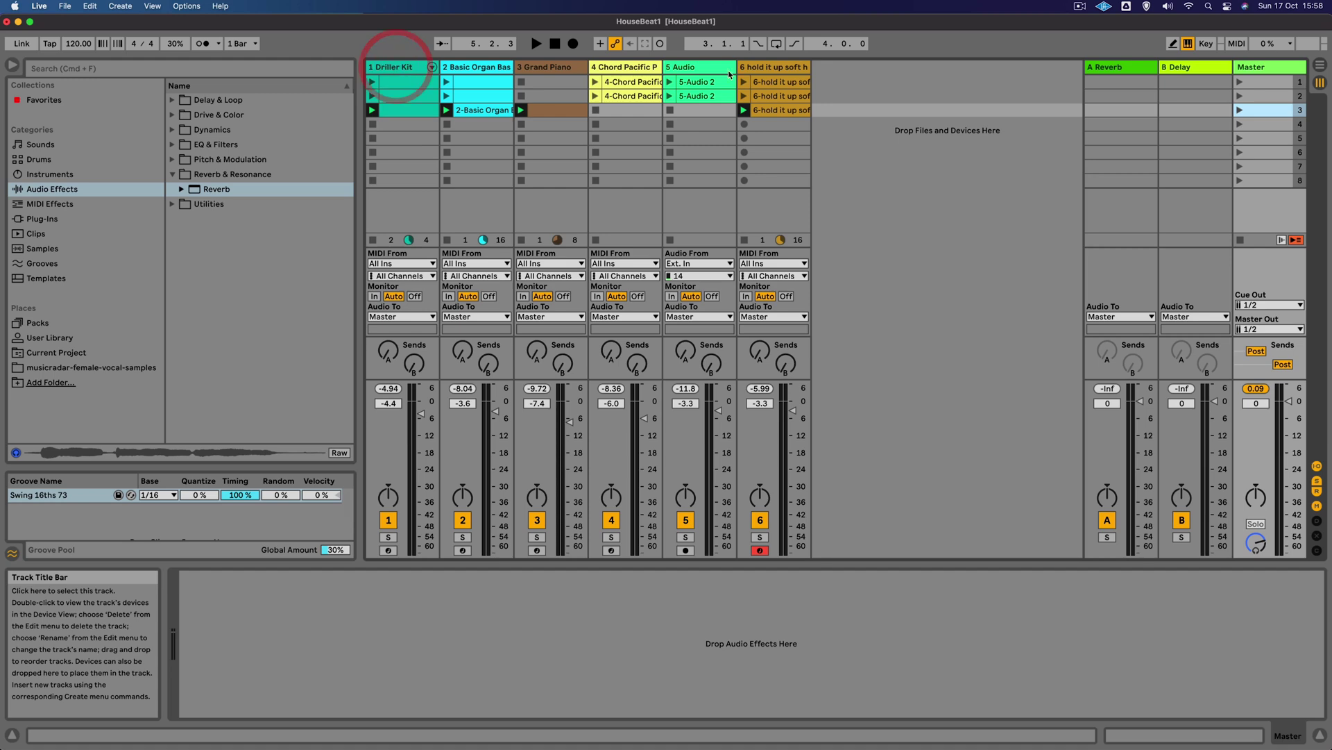
left_click(782, 67)
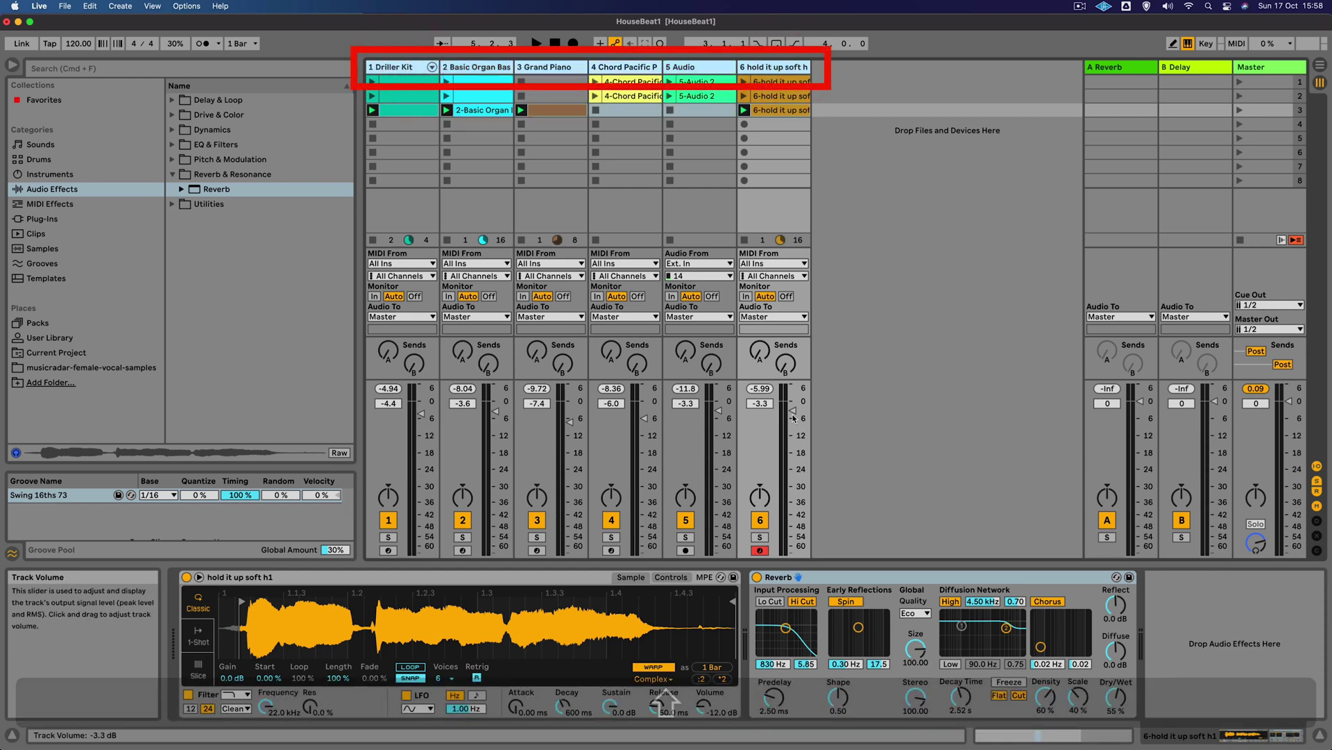
left_click_drag(756, 403, 757, 410)
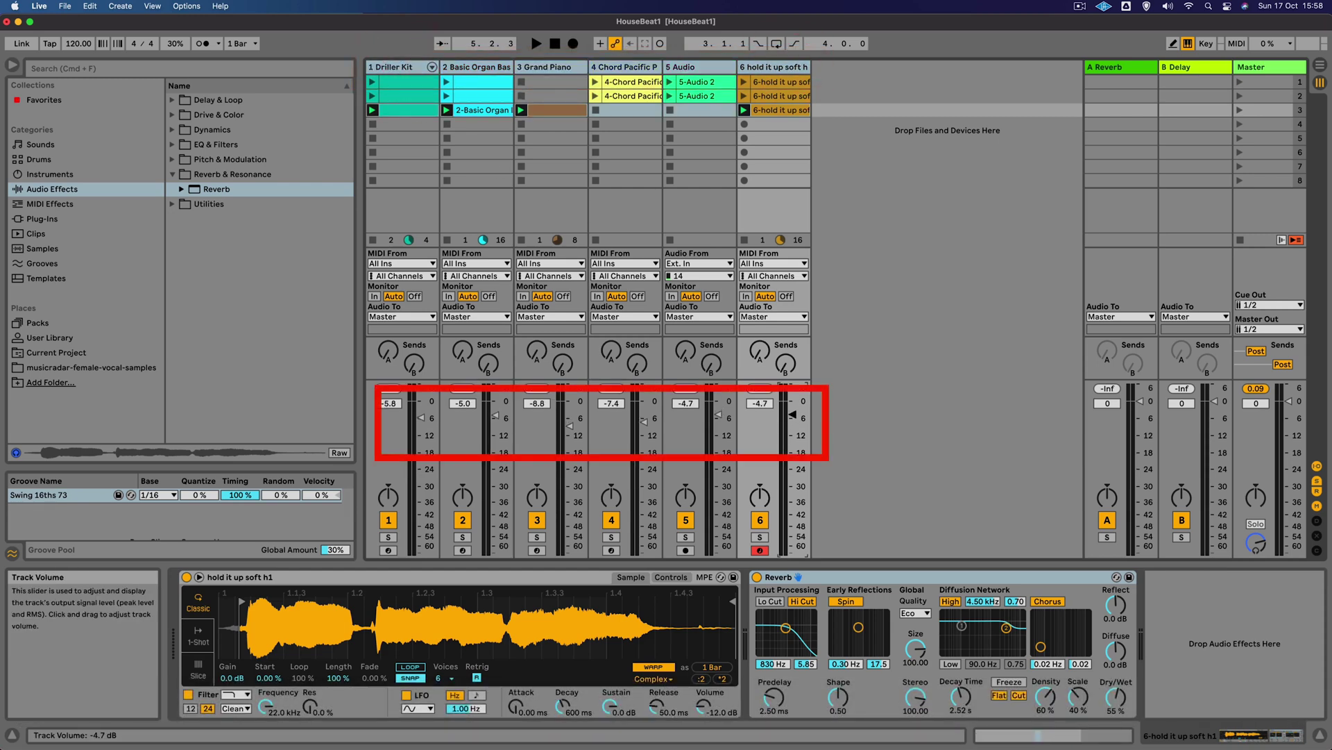
key("space")
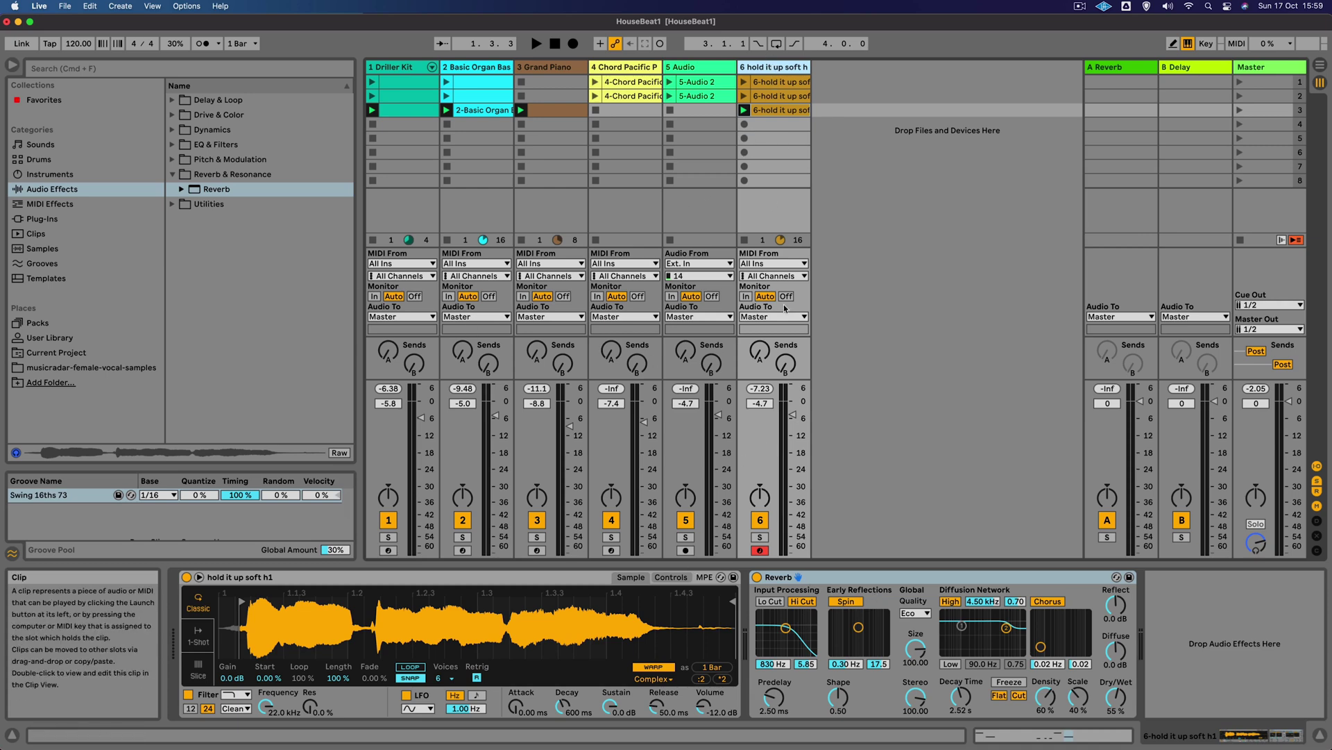
Inspect the Reverb device on return A and the Delay device on return B.
left_click(1138, 68)
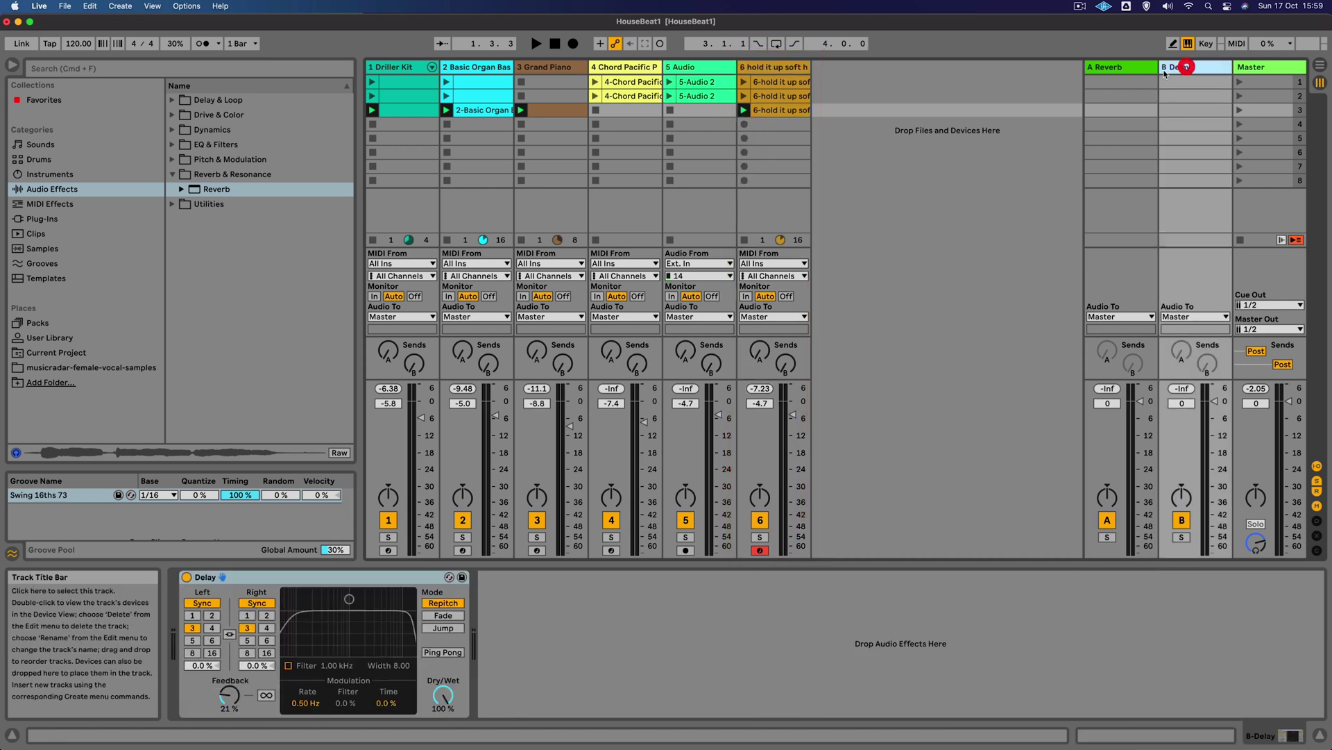
left_click(1185, 69)
left_click(1100, 67)
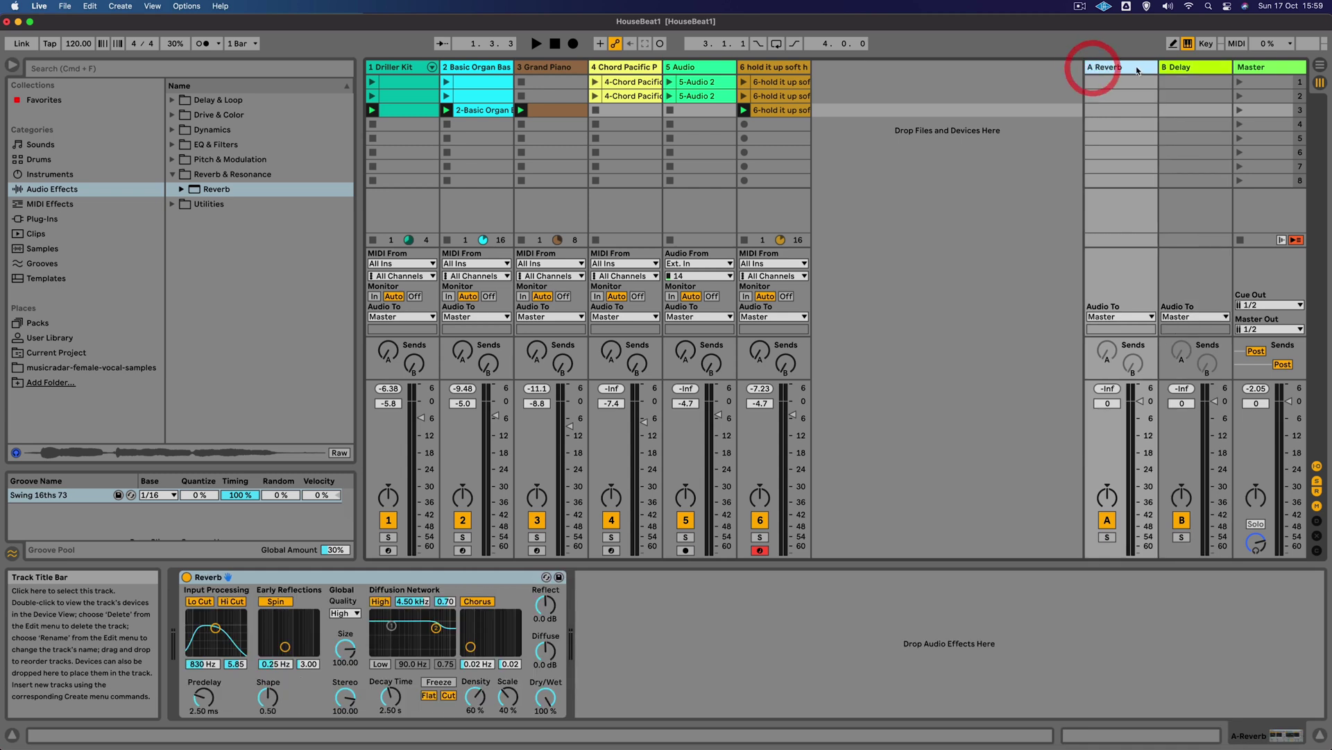
left_click(1201, 70)
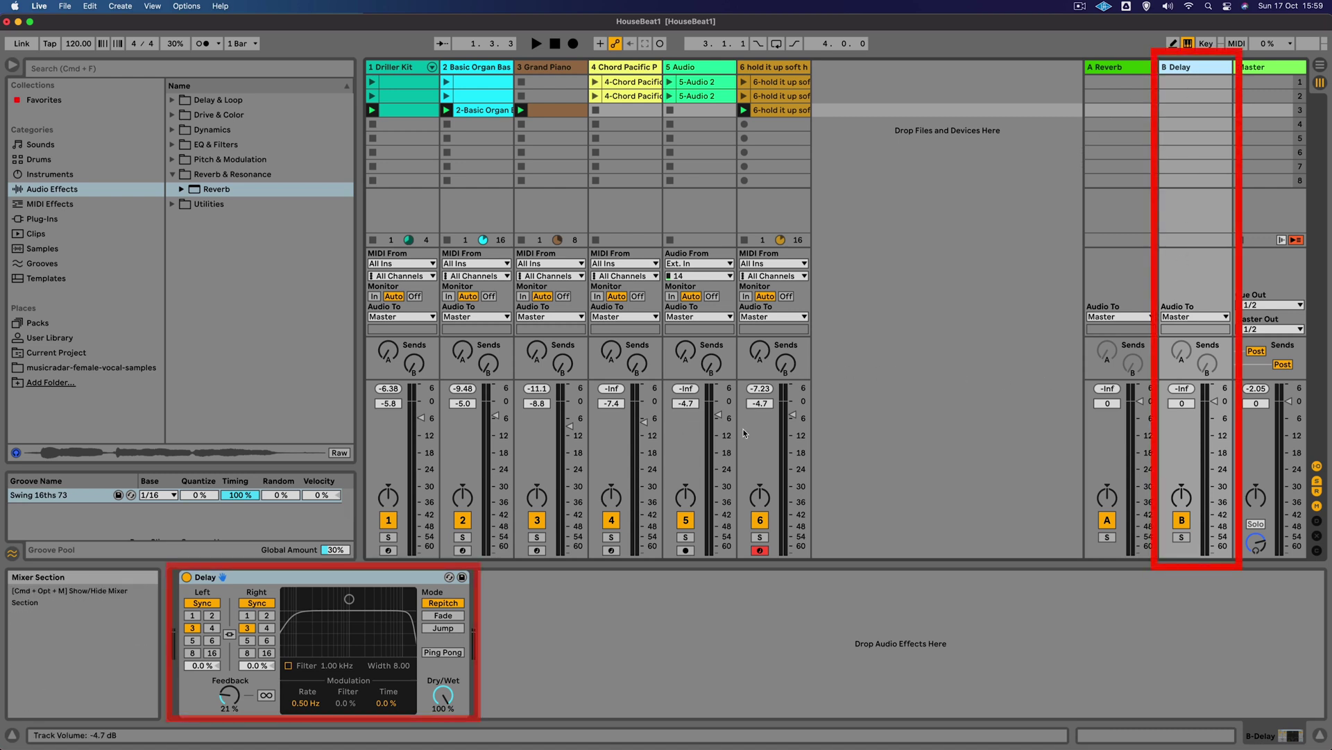
Solo track 6 and raise its Send B to about -5 dB during playback.
left_click(760, 536)
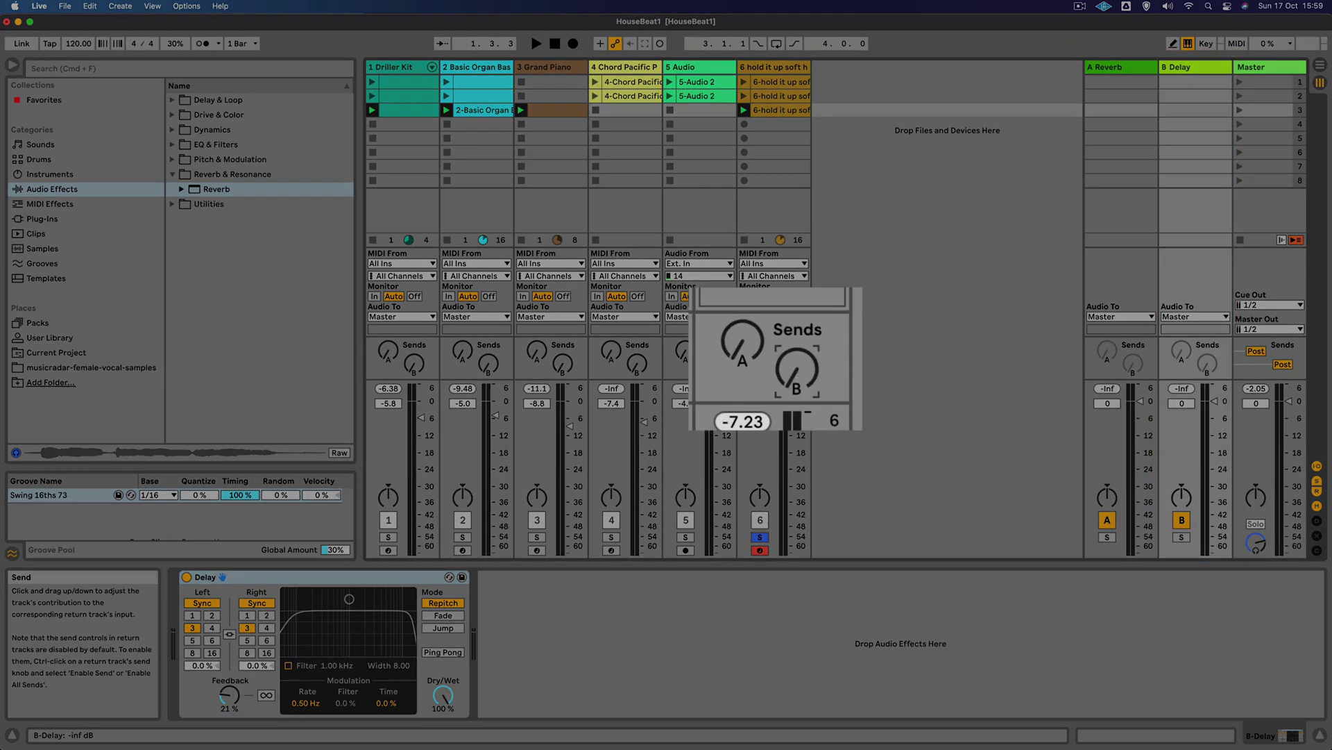
key("space")
mouse_move(786, 363)
left_mouse_down()
mouse_move(786, 323)
mouse_move(797, 373)
left_mouse_up()
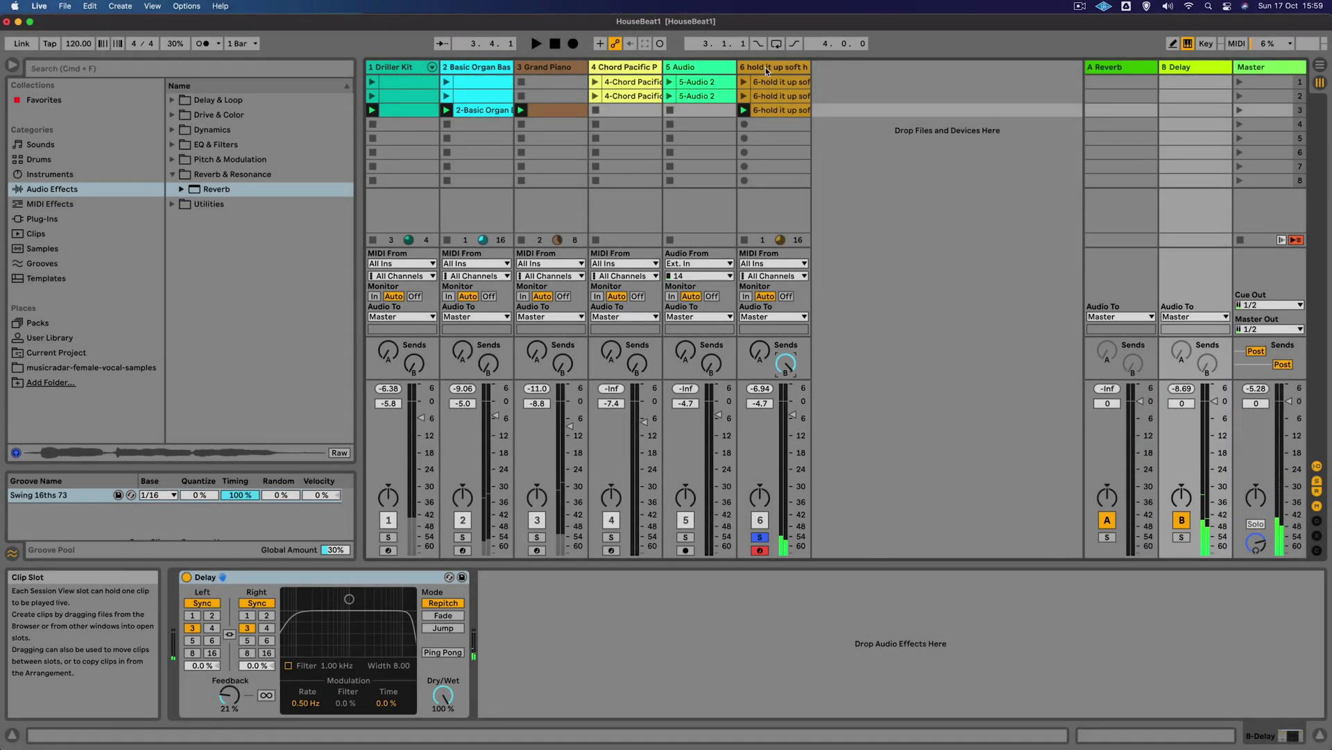
Bypass the vocal track's Reverb and bring up the B Delay return's Delay while the beat plays.
left_click(765, 68)
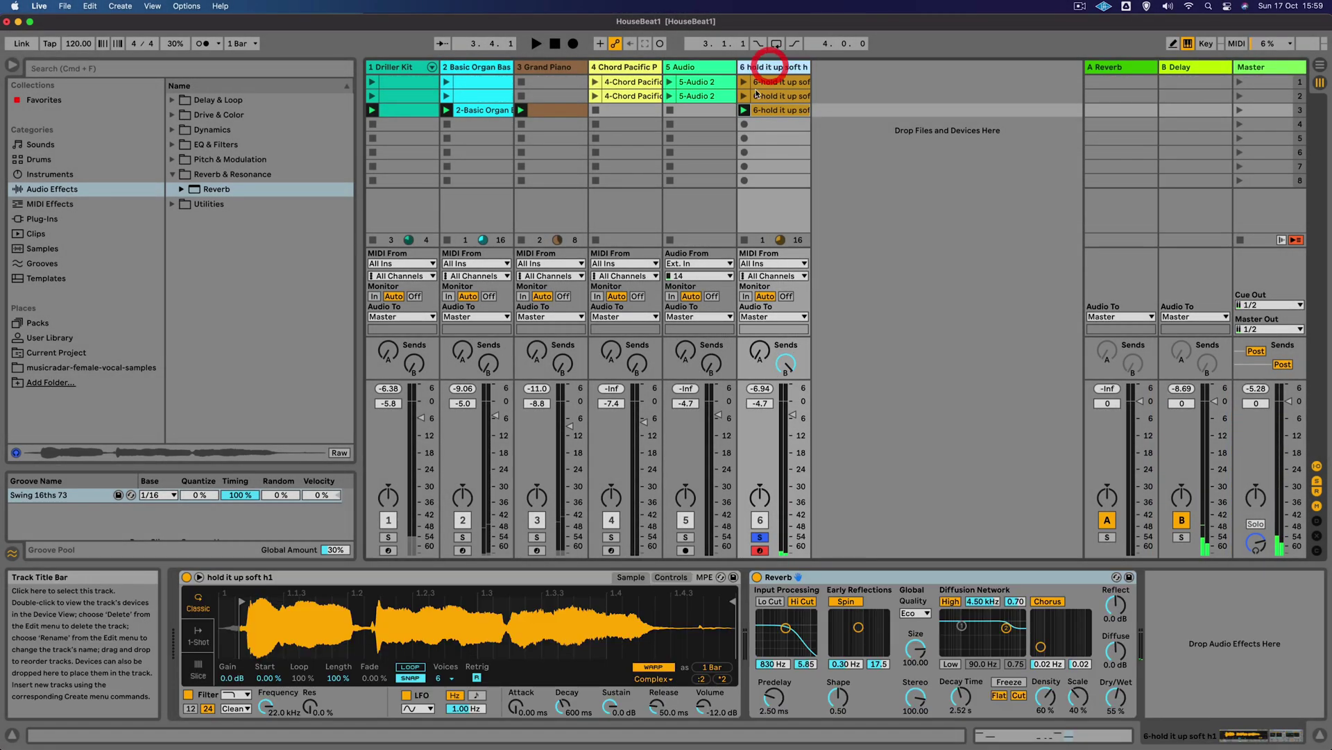
left_click(758, 578)
left_click(1178, 68)
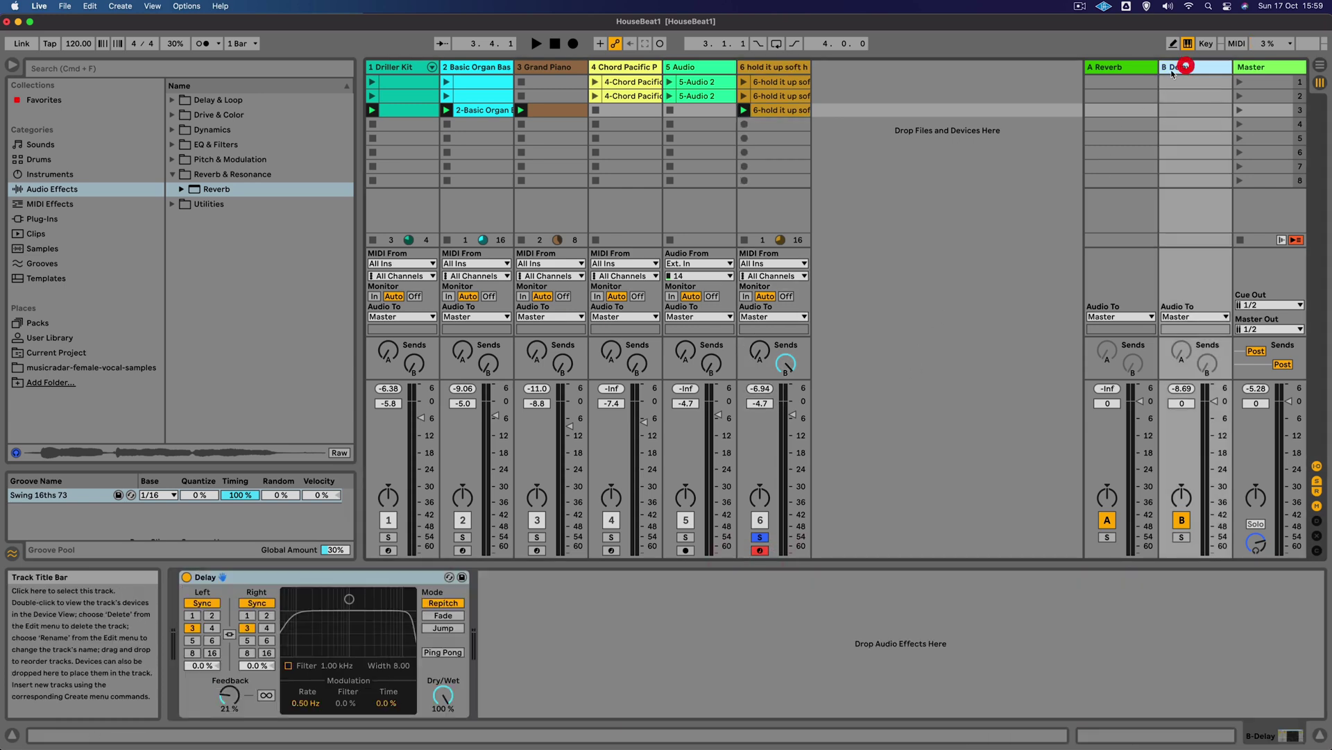
key("space")
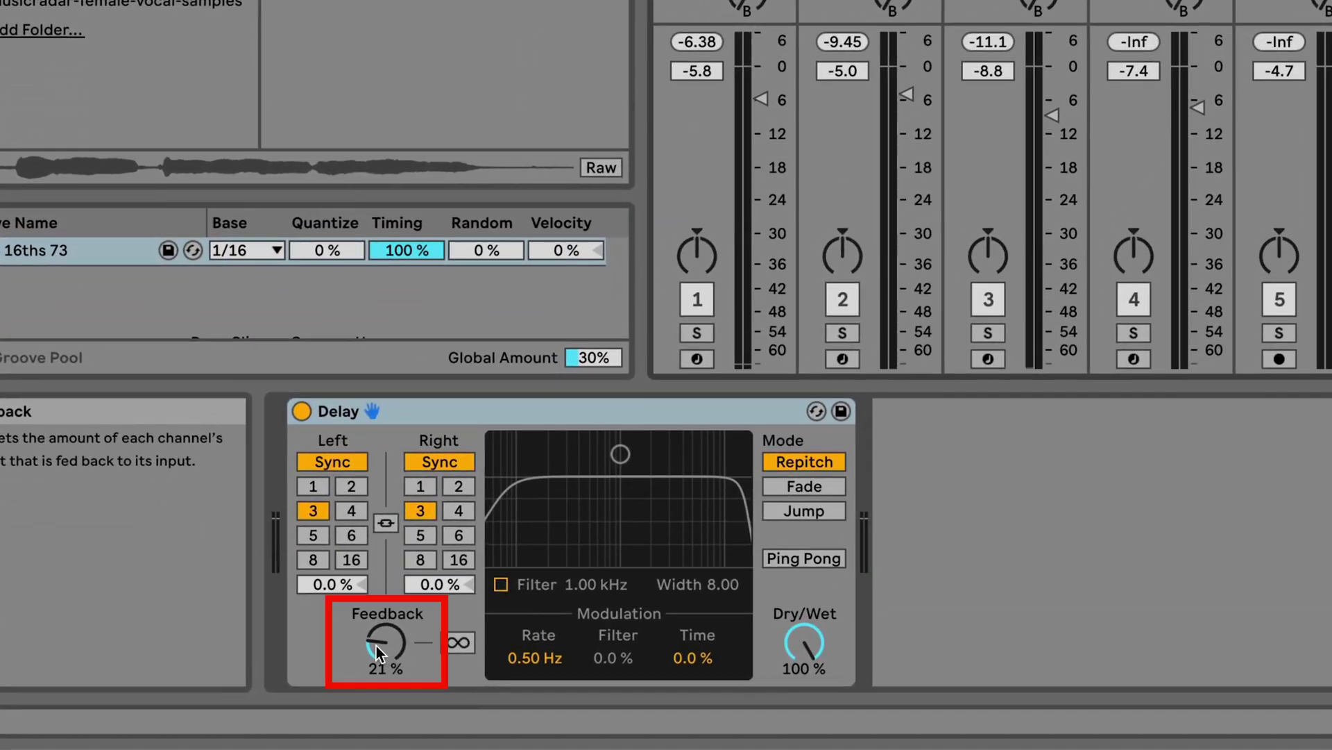
Set Delay feedback to 38 %, Left and Right to 4, and enable the filter at 7.22 kHz.
left_click(378, 652)
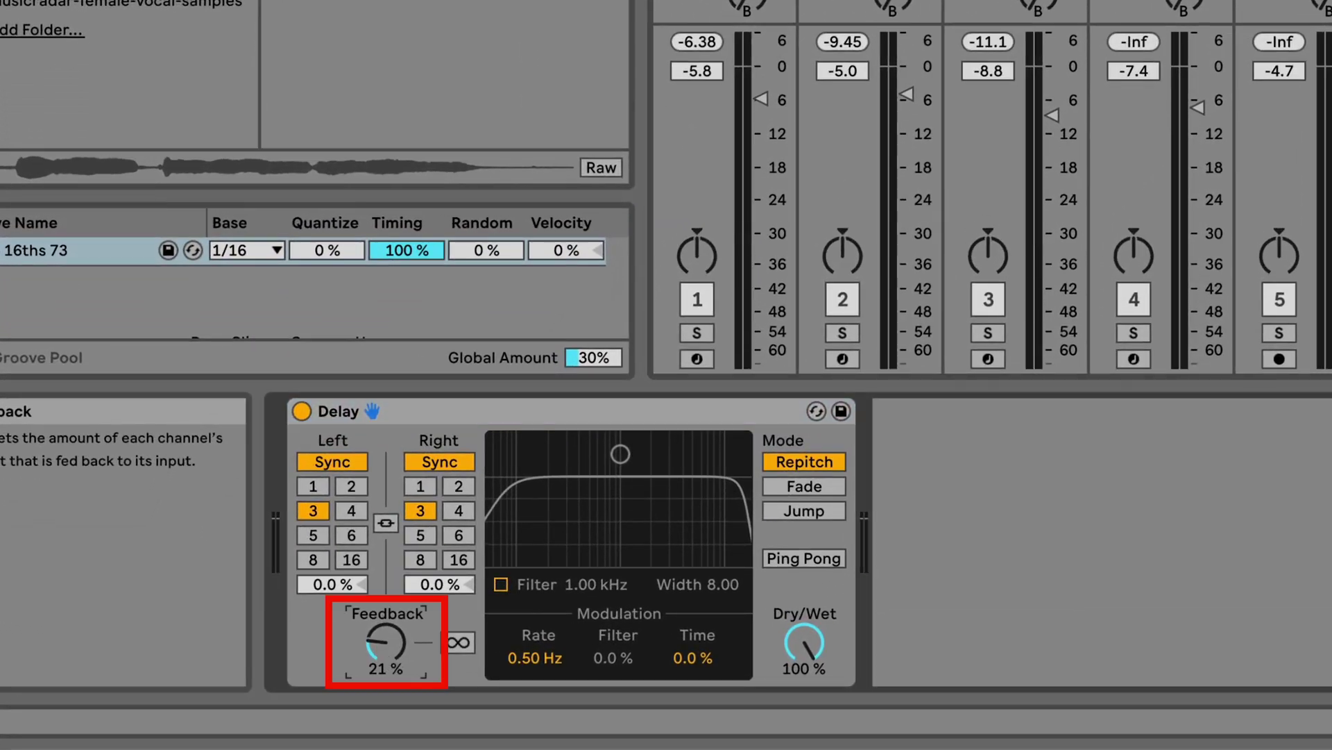
left_click_drag(385, 645, 385, 628)
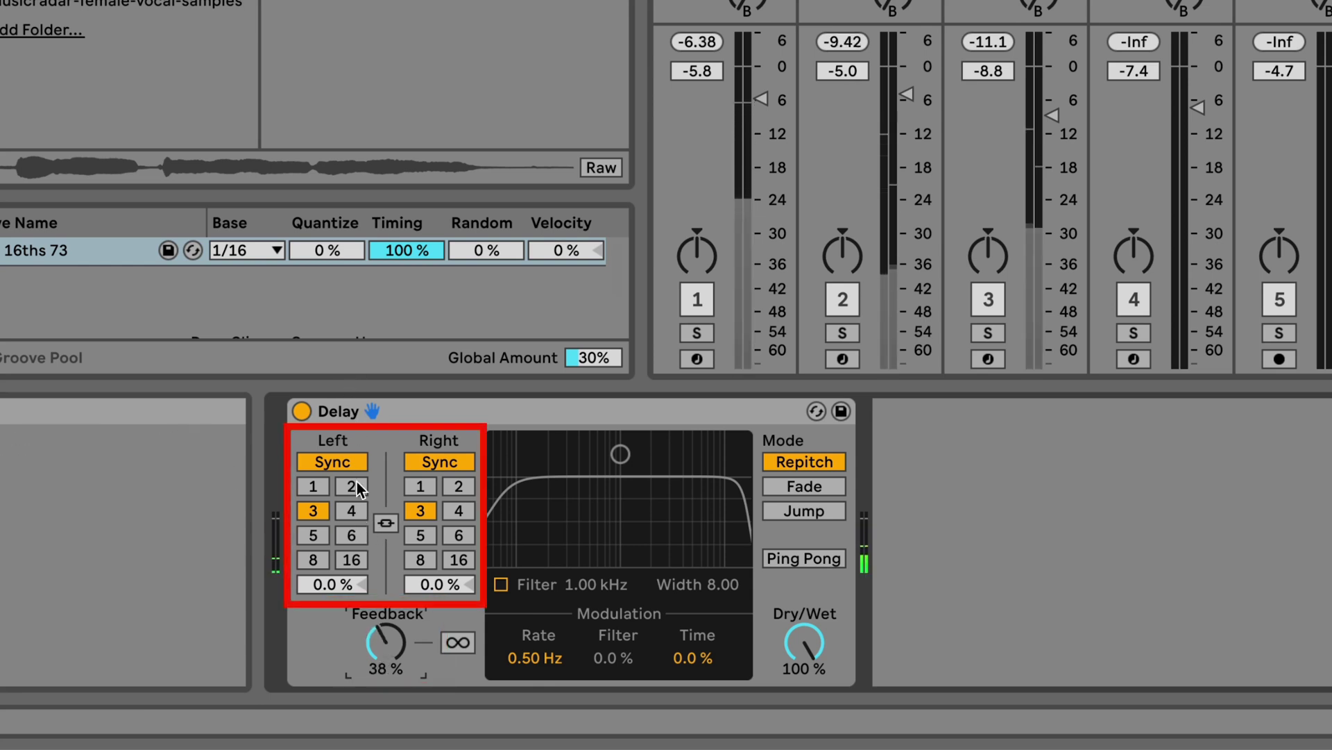
left_click(351, 512)
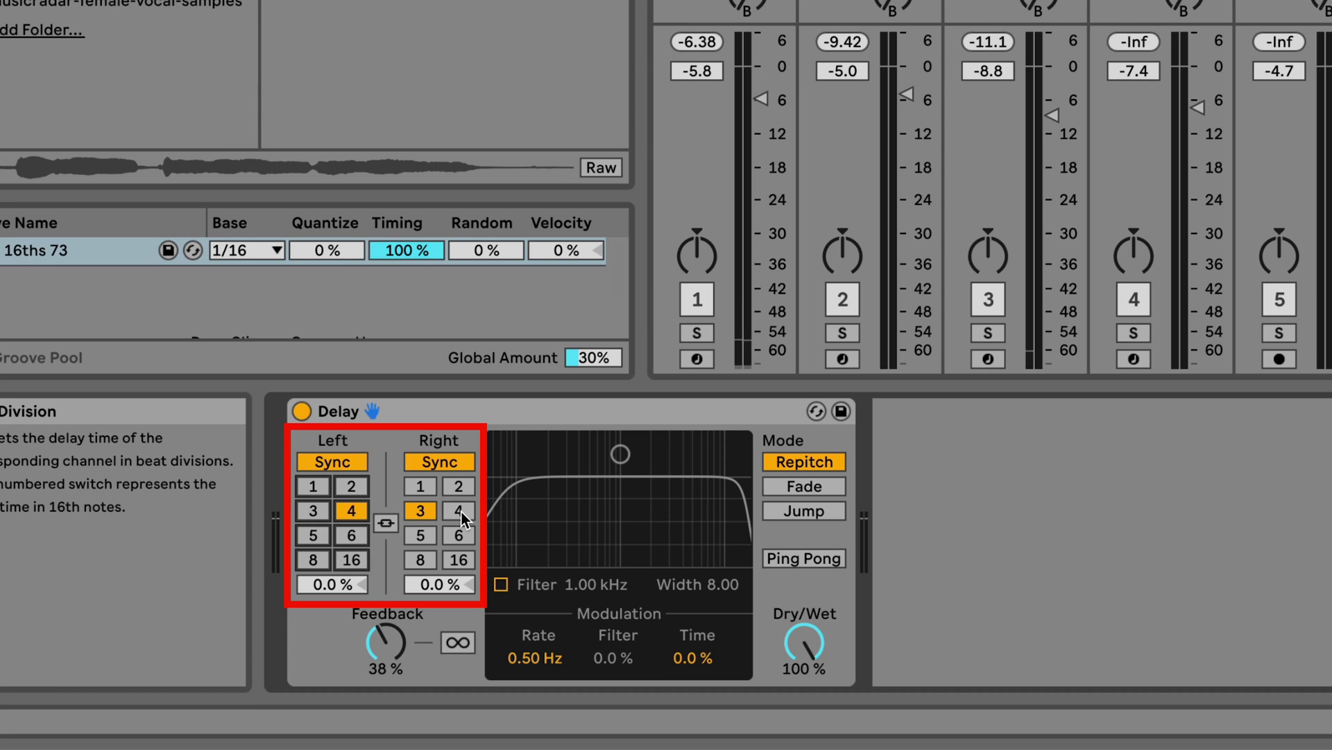
left_click(461, 511)
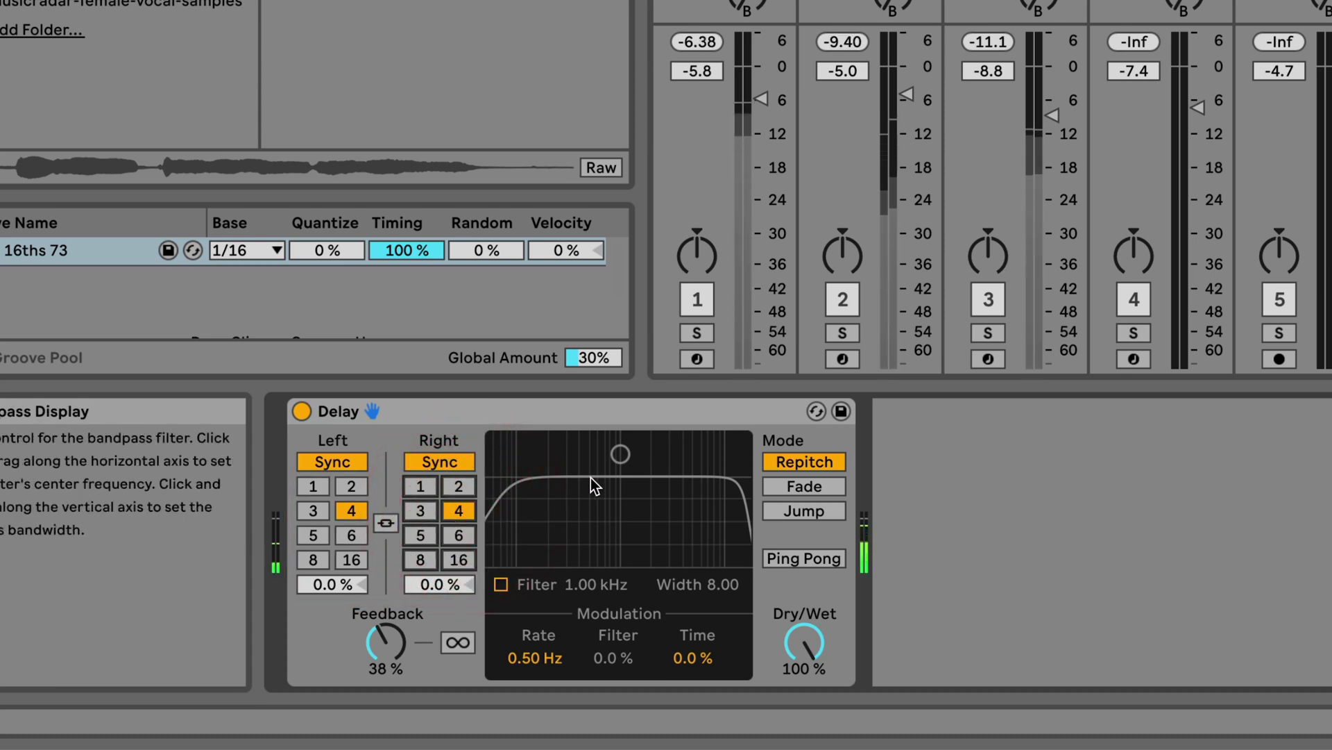
left_click(501, 584)
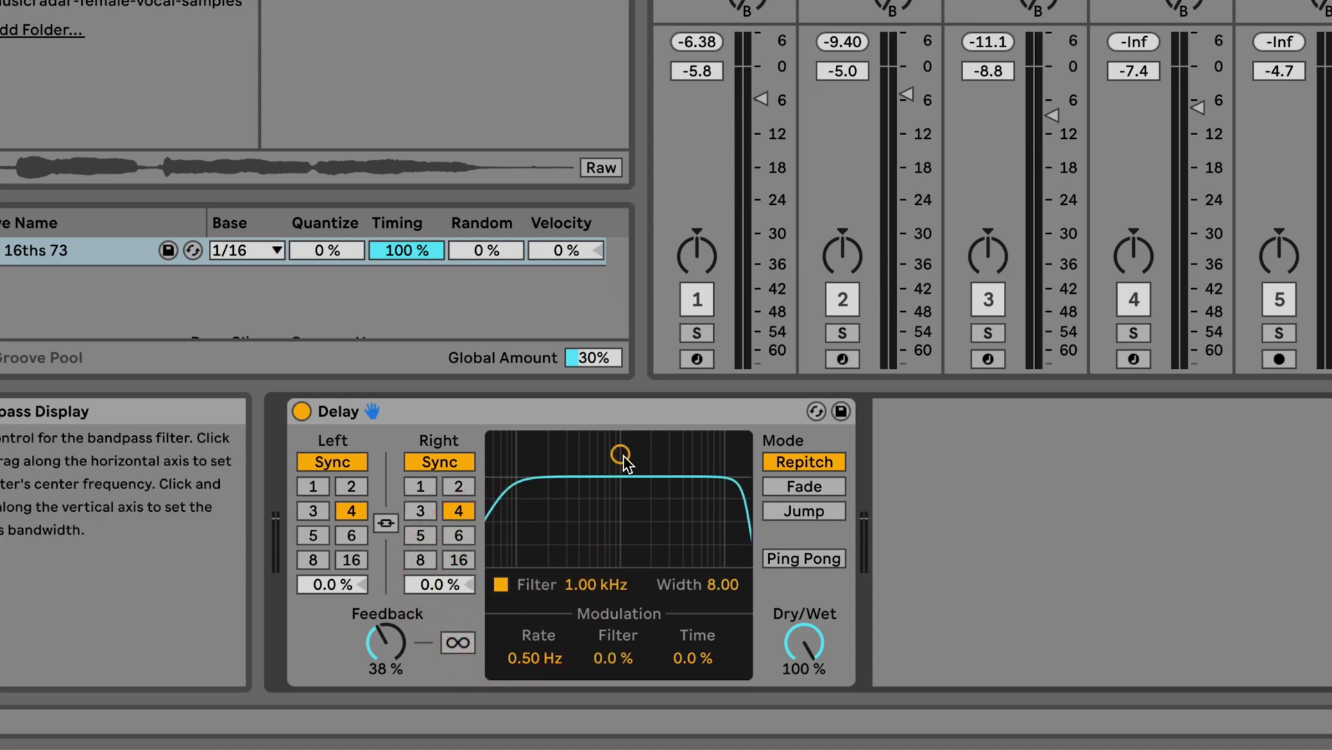
left_click_drag(620, 454, 703, 482)
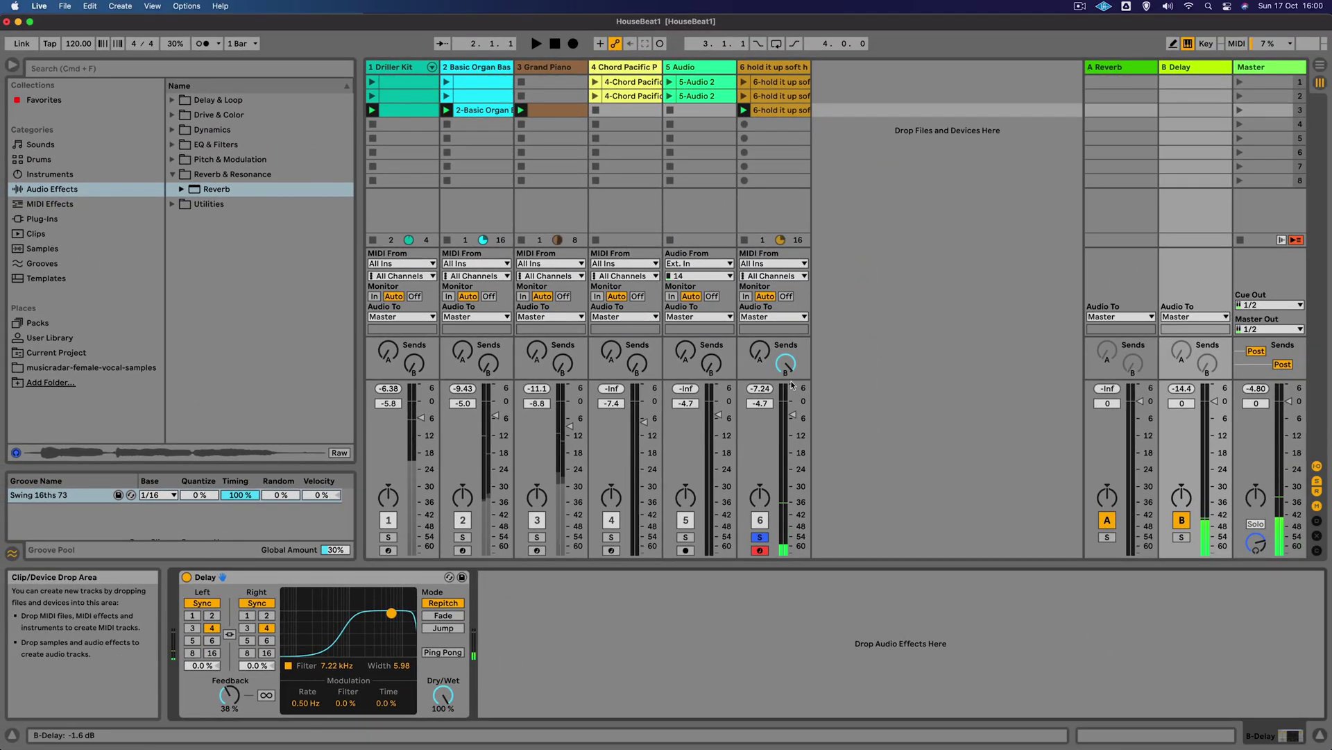
Unsolo vocal track 6 and play the full six-track mix.
left_click(769, 72)
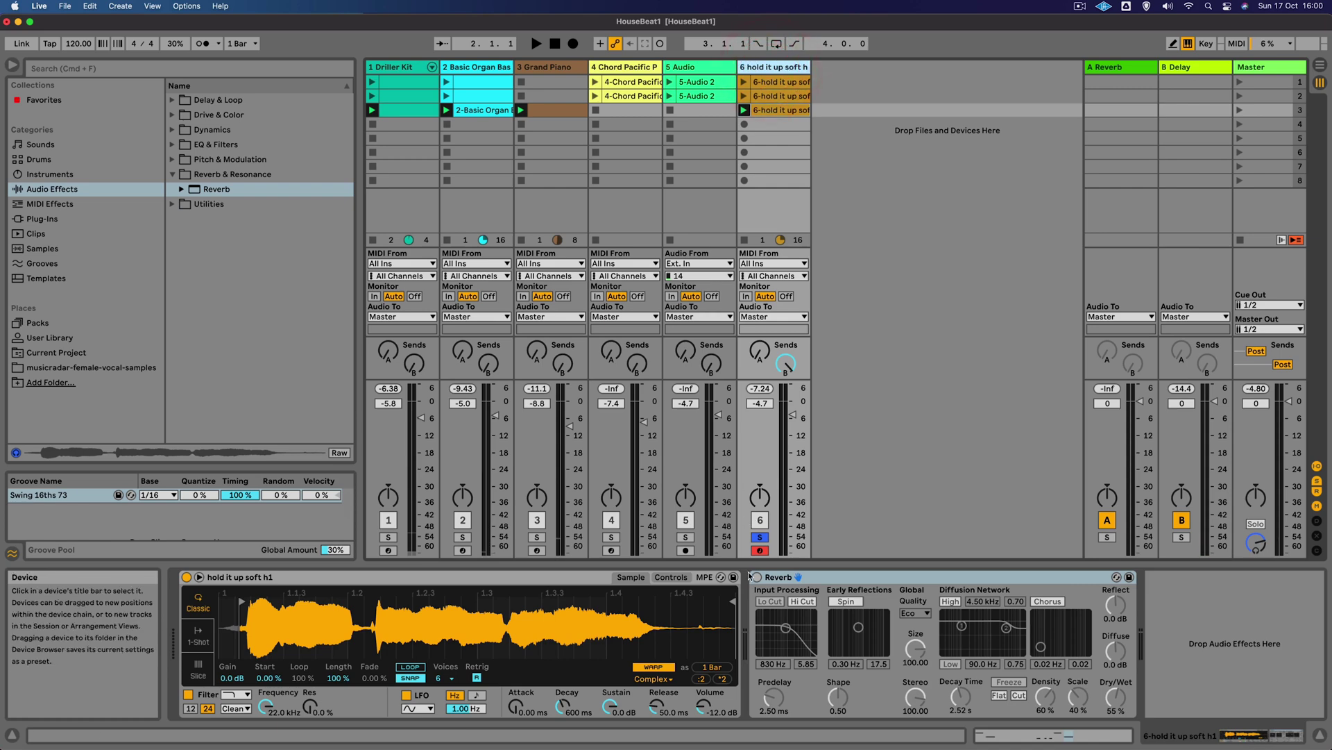
left_click(760, 537)
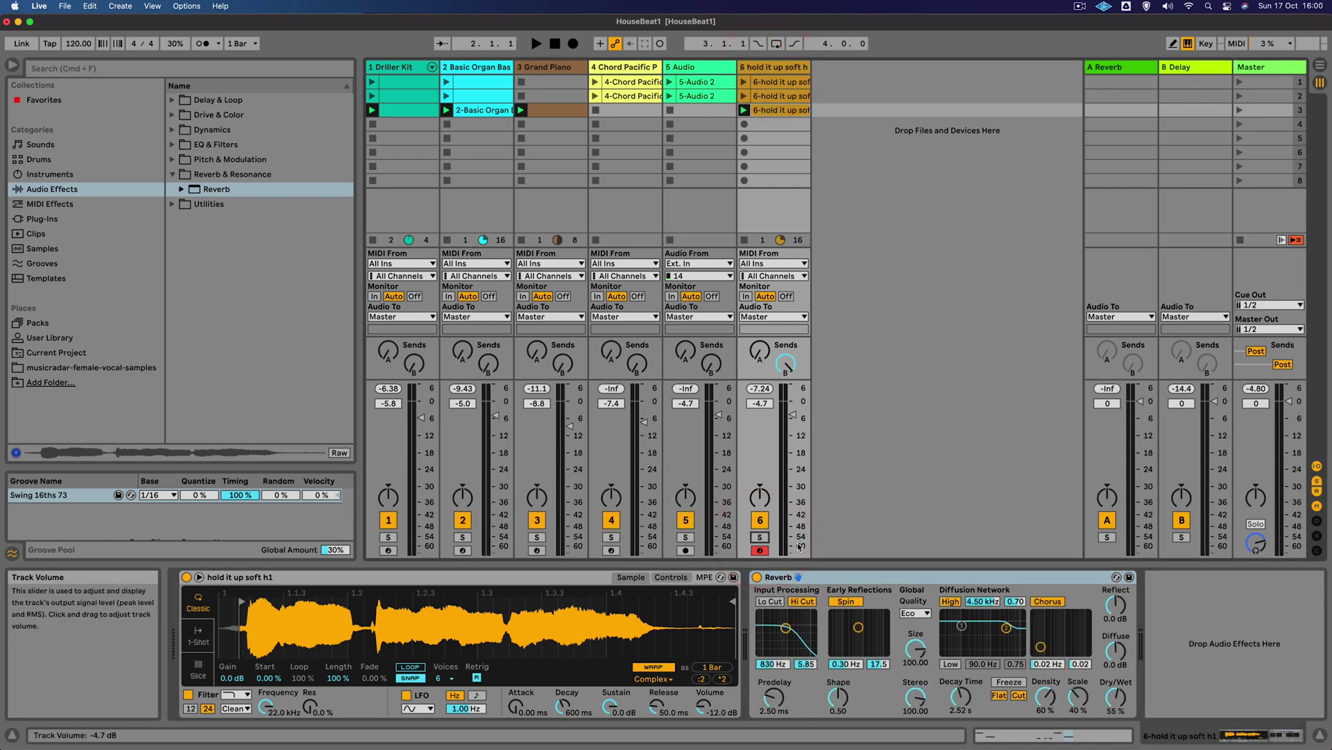
key("space")
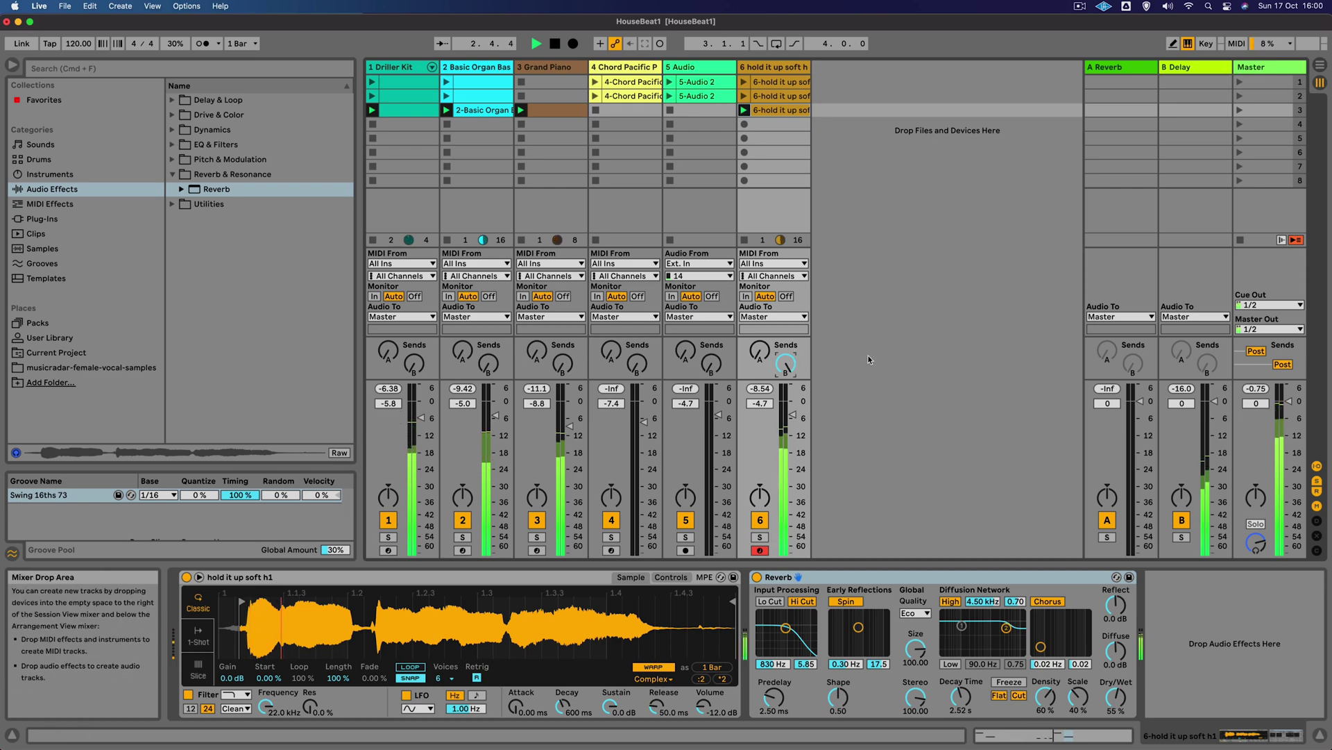
Launch scene 1, stop playback, and select track 5 Audio.
left_click(1238, 83)
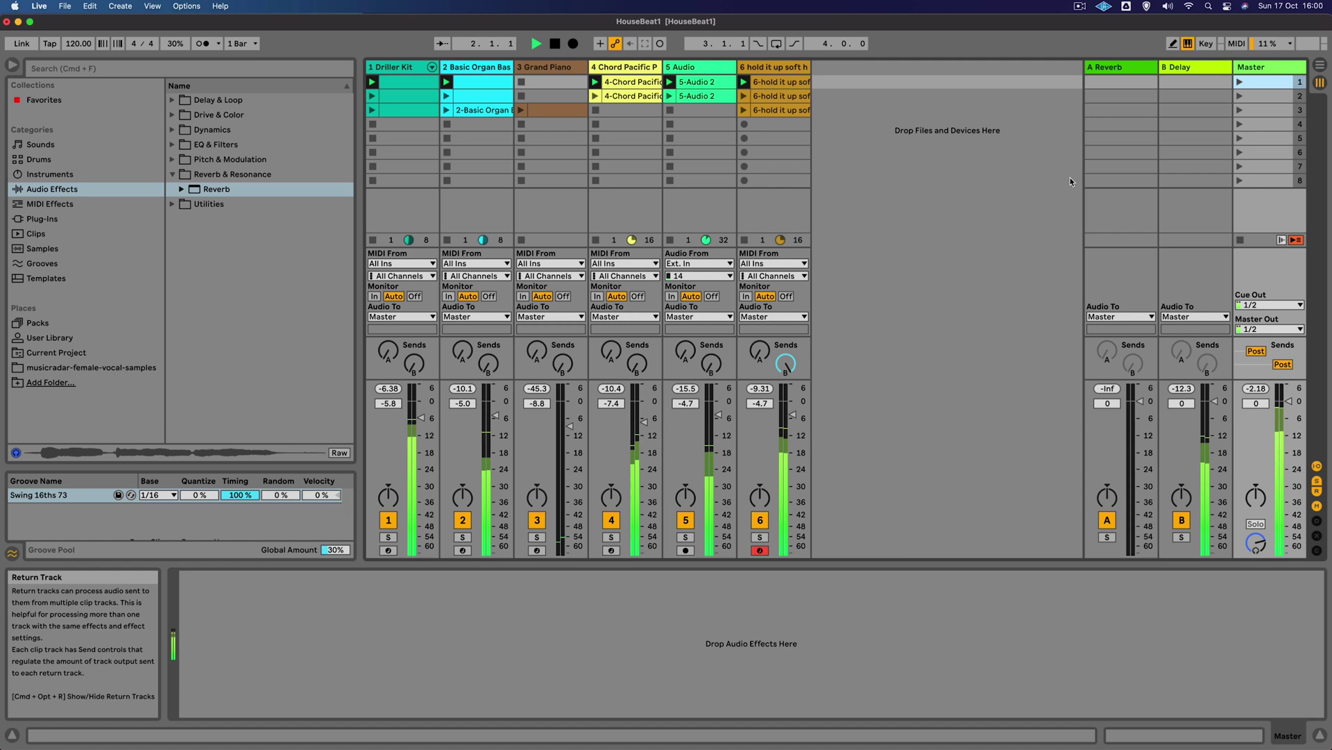
key("space")
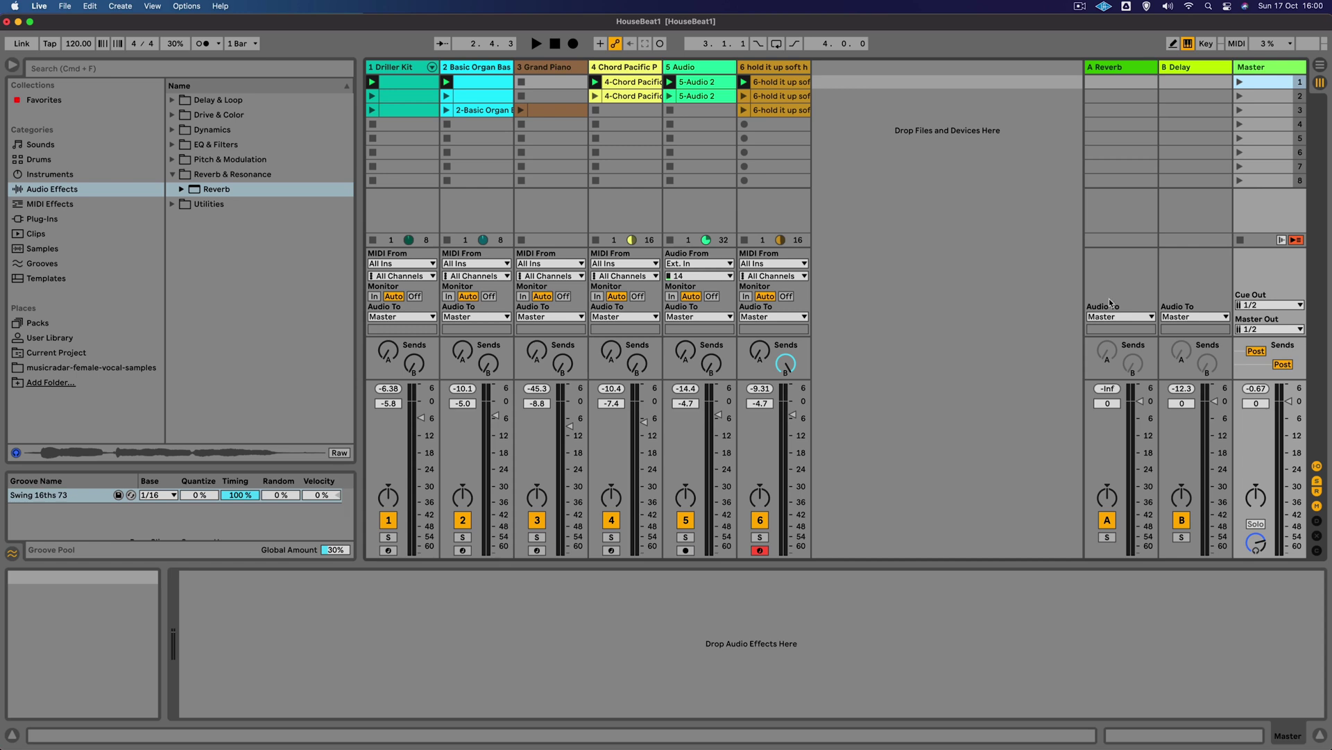
left_click(691, 70)
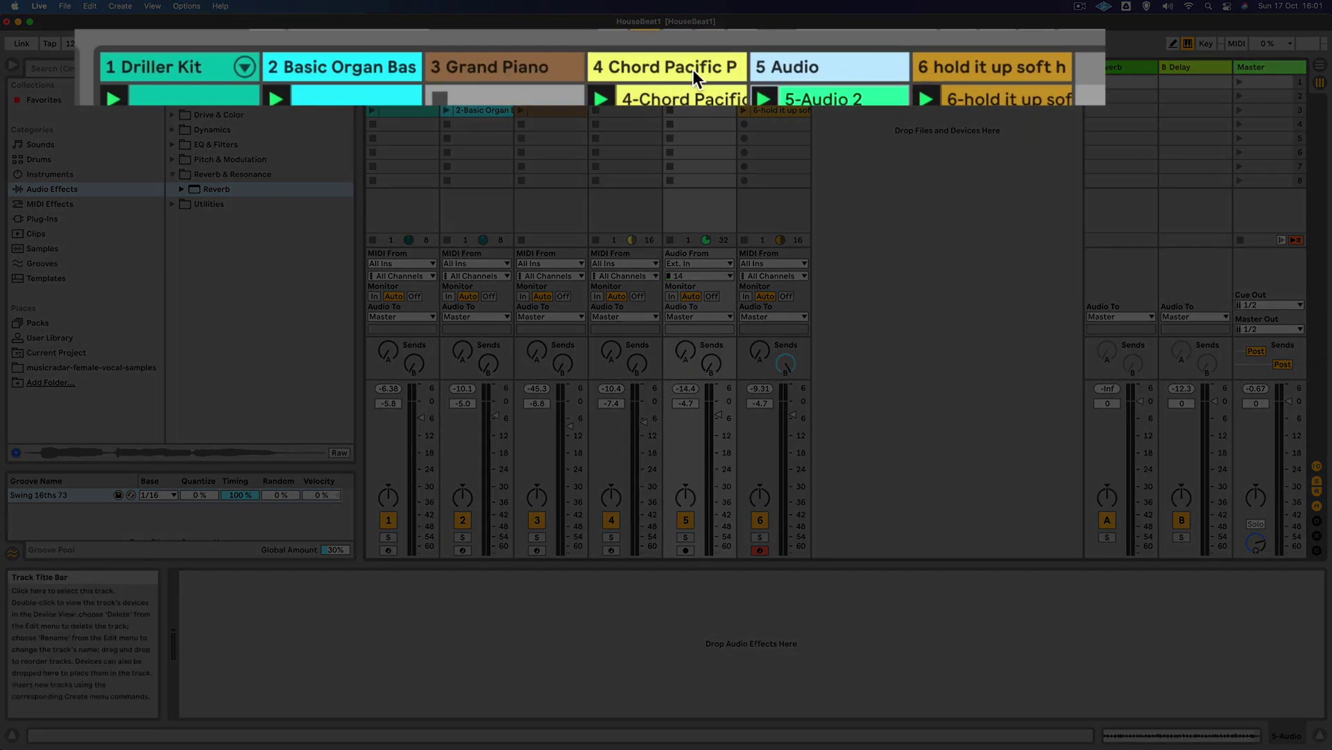
Rename track 5 from 'Audio' to 'Minilogue' using Cmd+R.
left_click(810, 69)
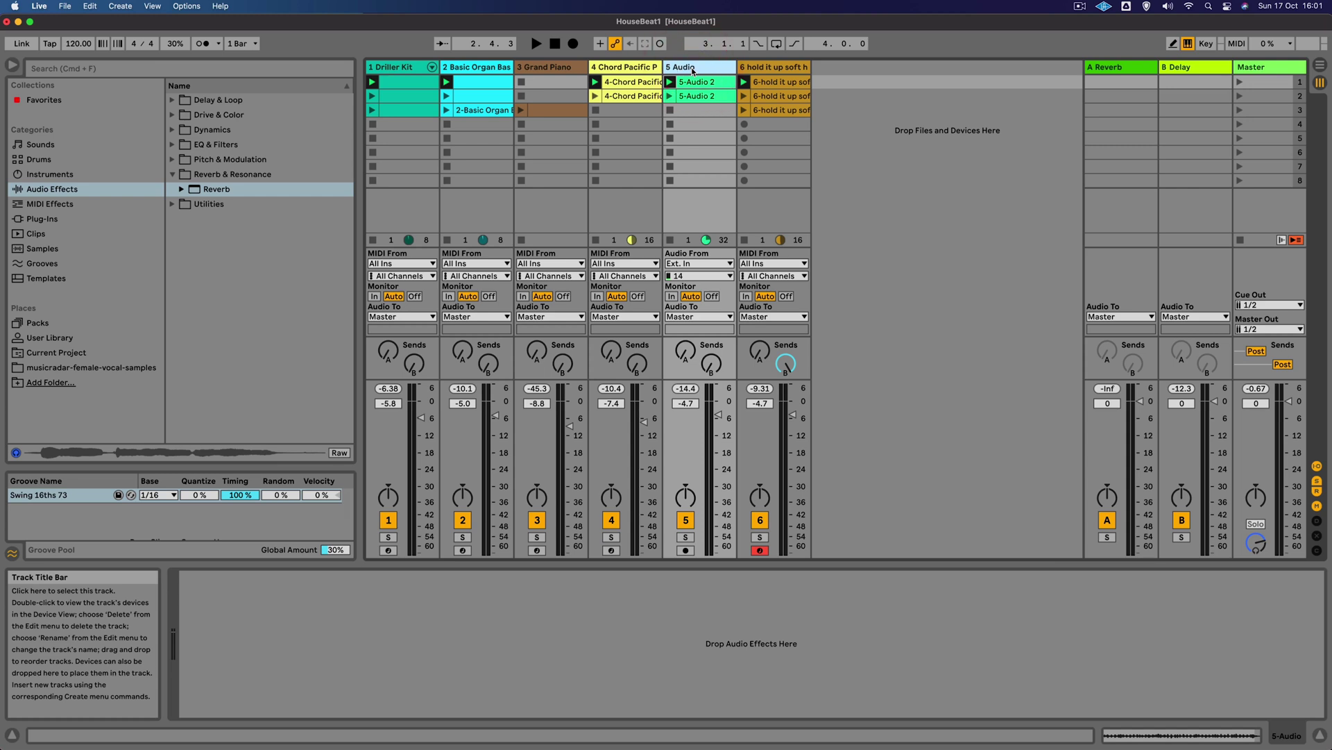
key("super+r")
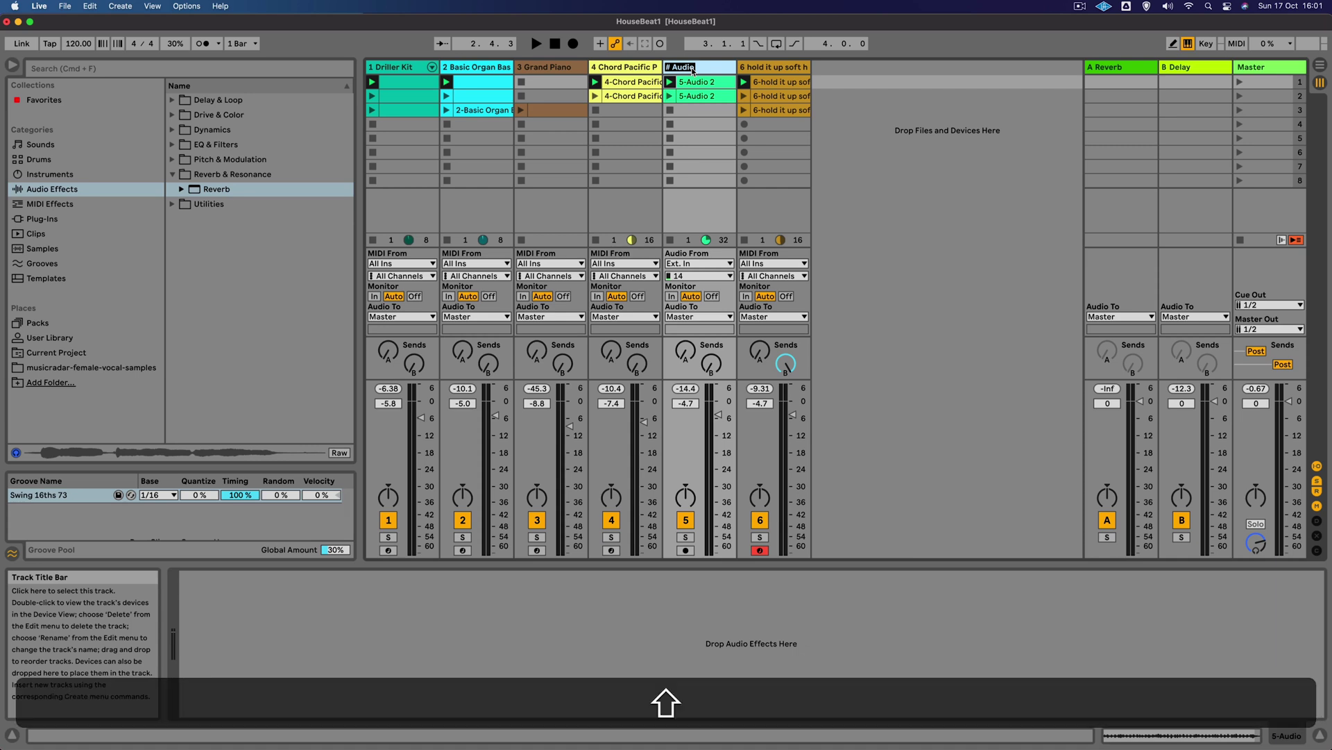
type("Minilogue")
key("Return")
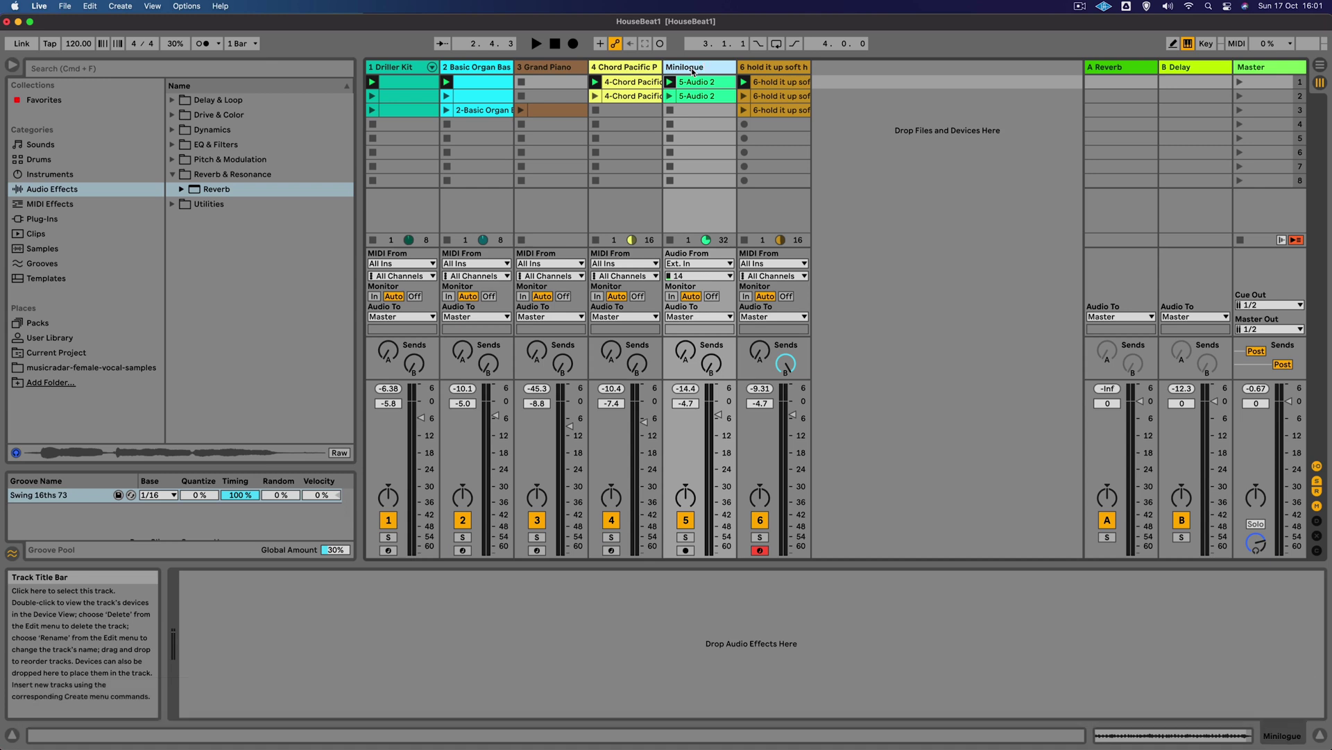
Solo the Minilogue track and raise its Send B to roughly -16 dB.
left_click(685, 536)
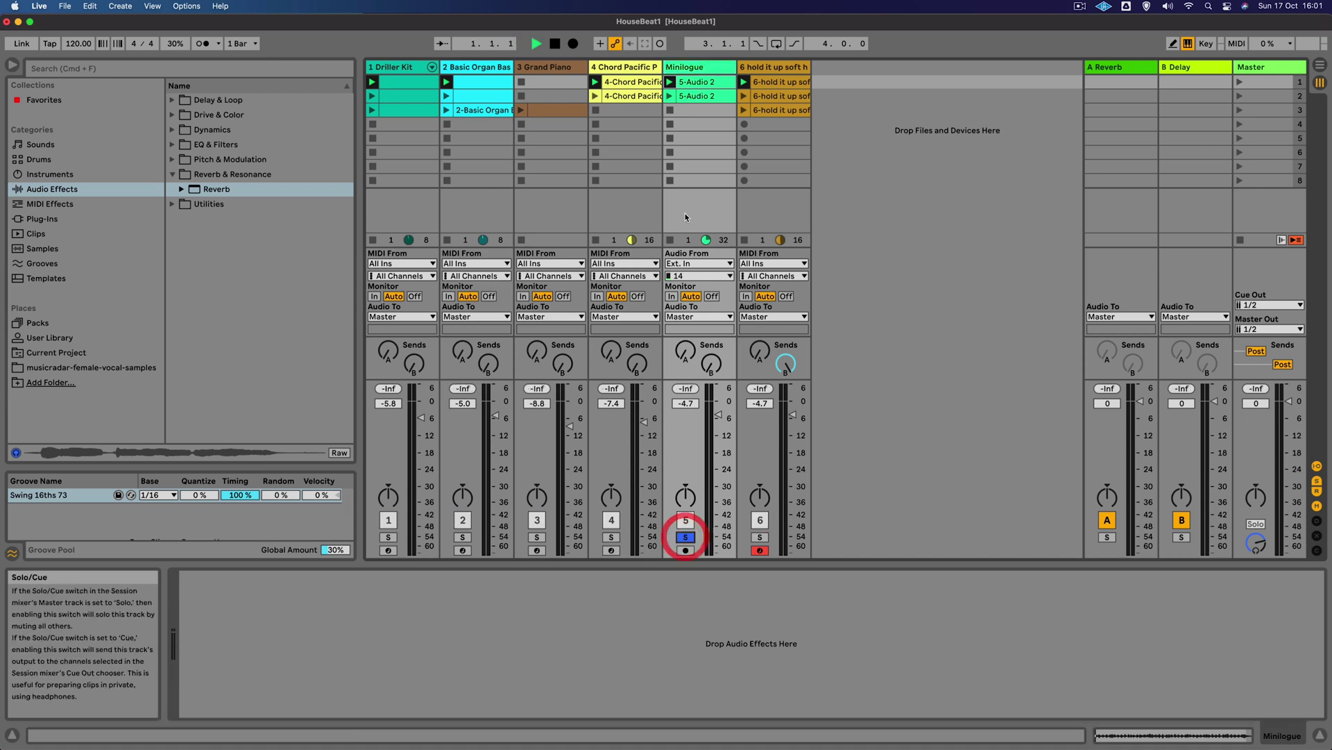
left_click(701, 68)
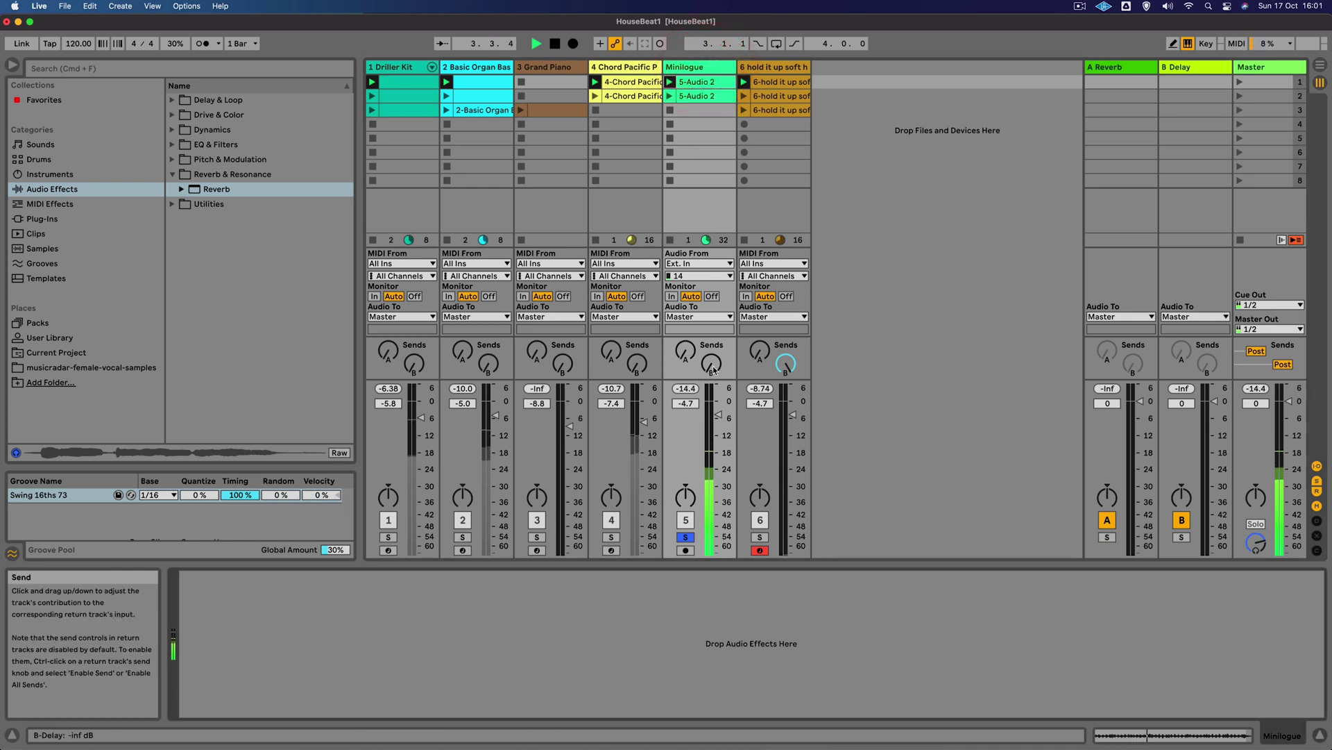
left_click_drag(713, 370, 714, 351)
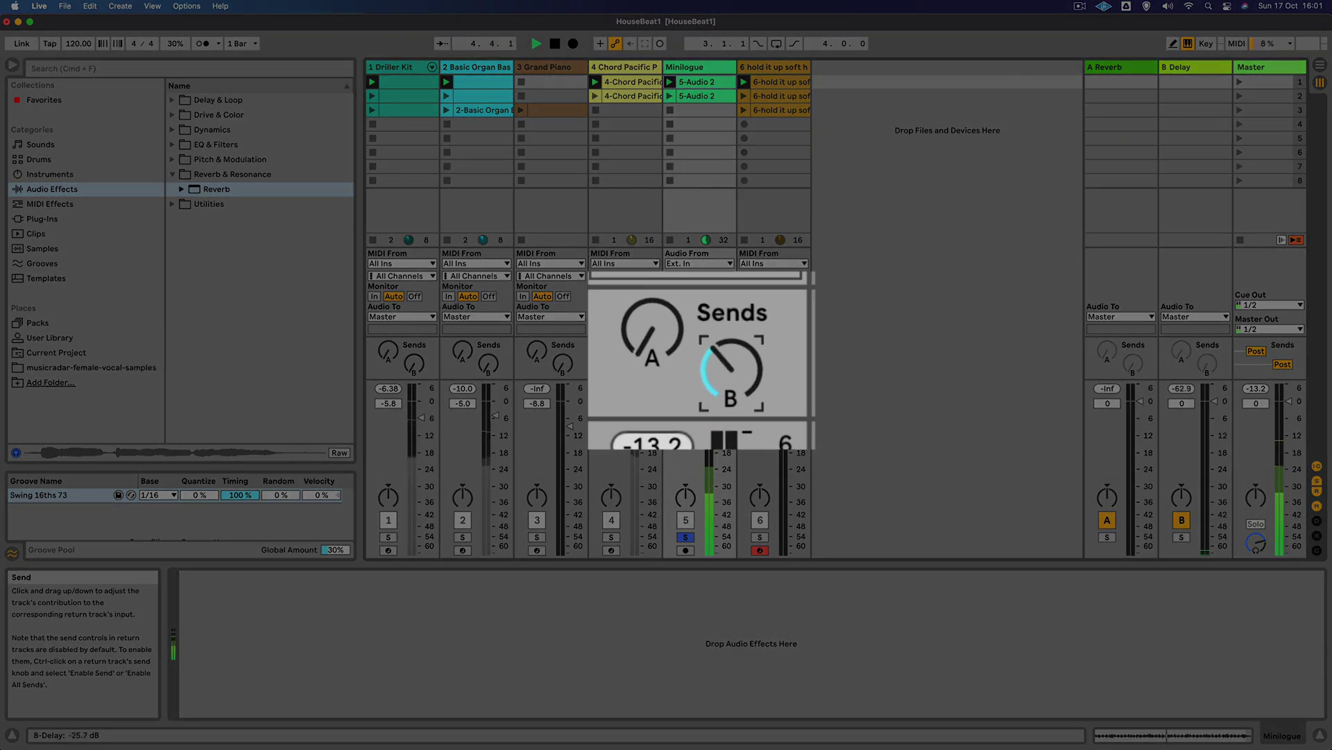
left_click_drag(735, 392, 747, 348)
left_click(699, 66)
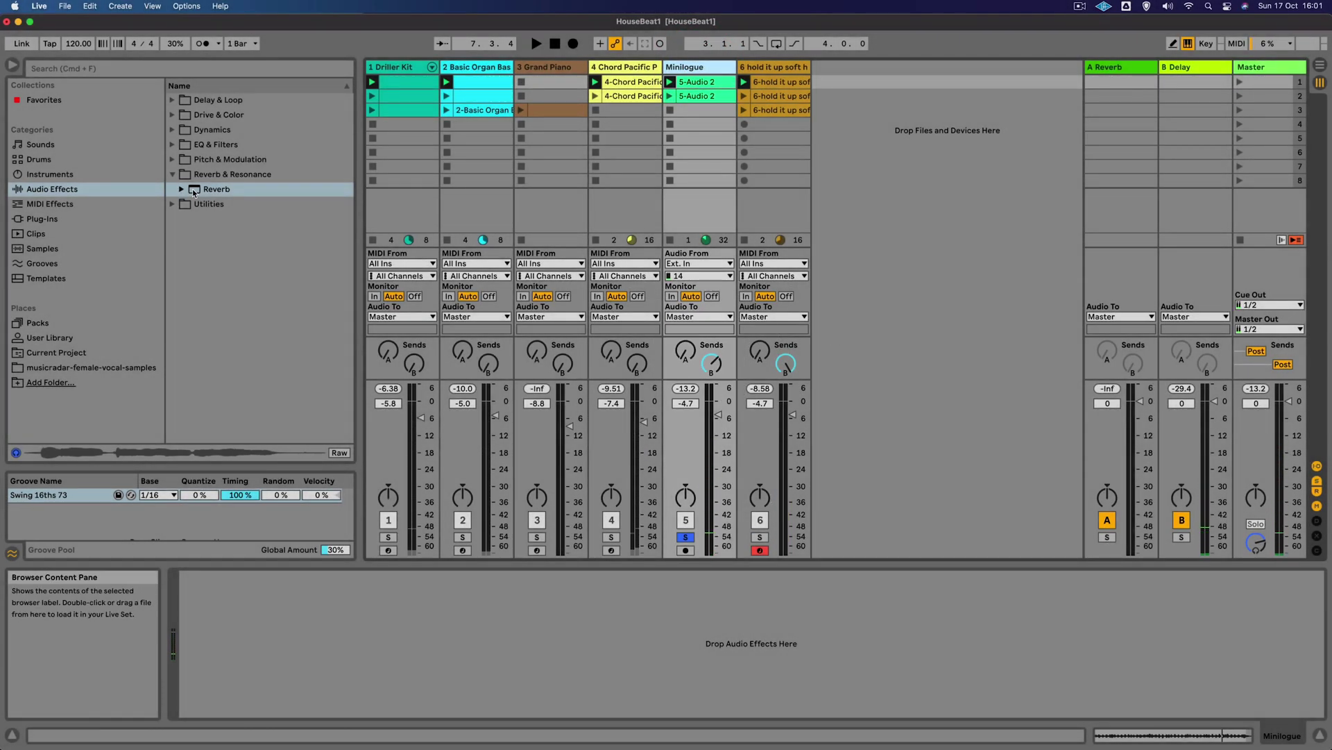
Add a Reverb to the Minilogue track at 31% dry/wet, then unsolo the track.
left_click_drag(194, 193, 704, 211)
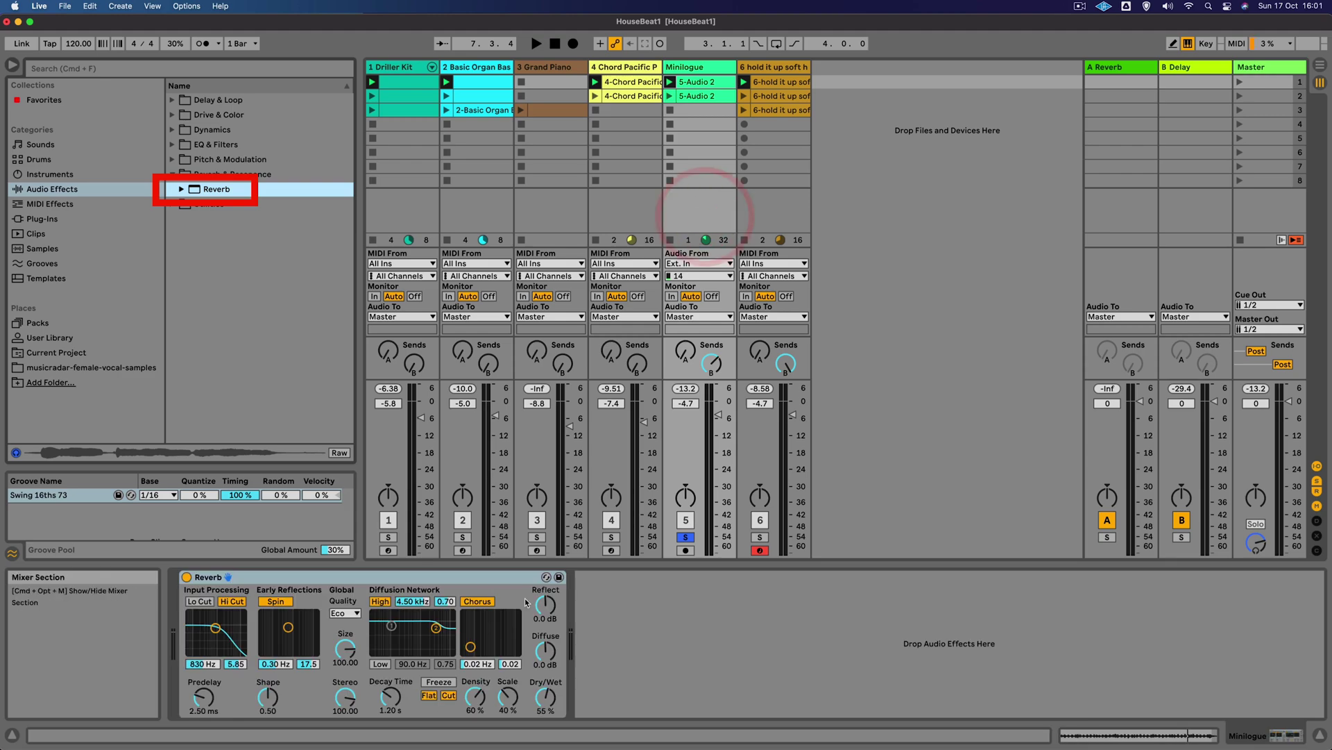
key("space")
left_click_drag(545, 696, 546, 716)
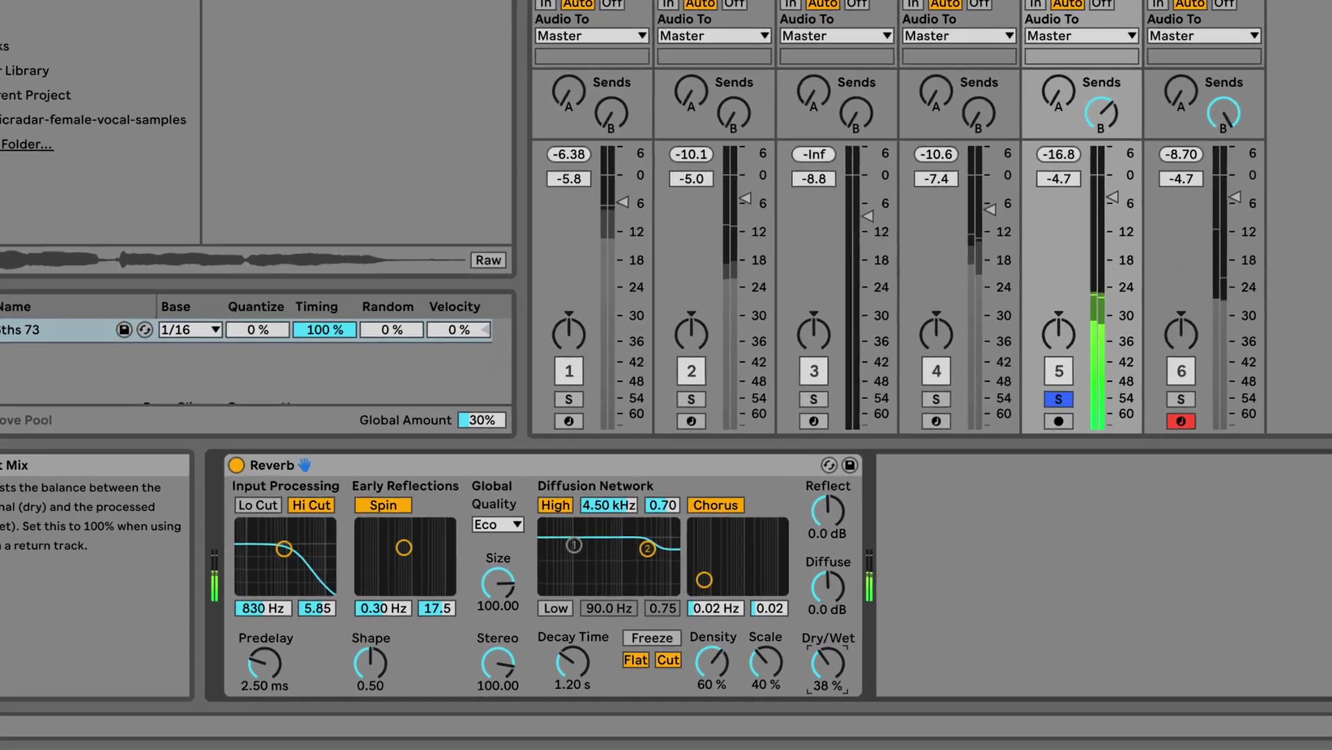
left_click_drag(828, 663, 828, 671)
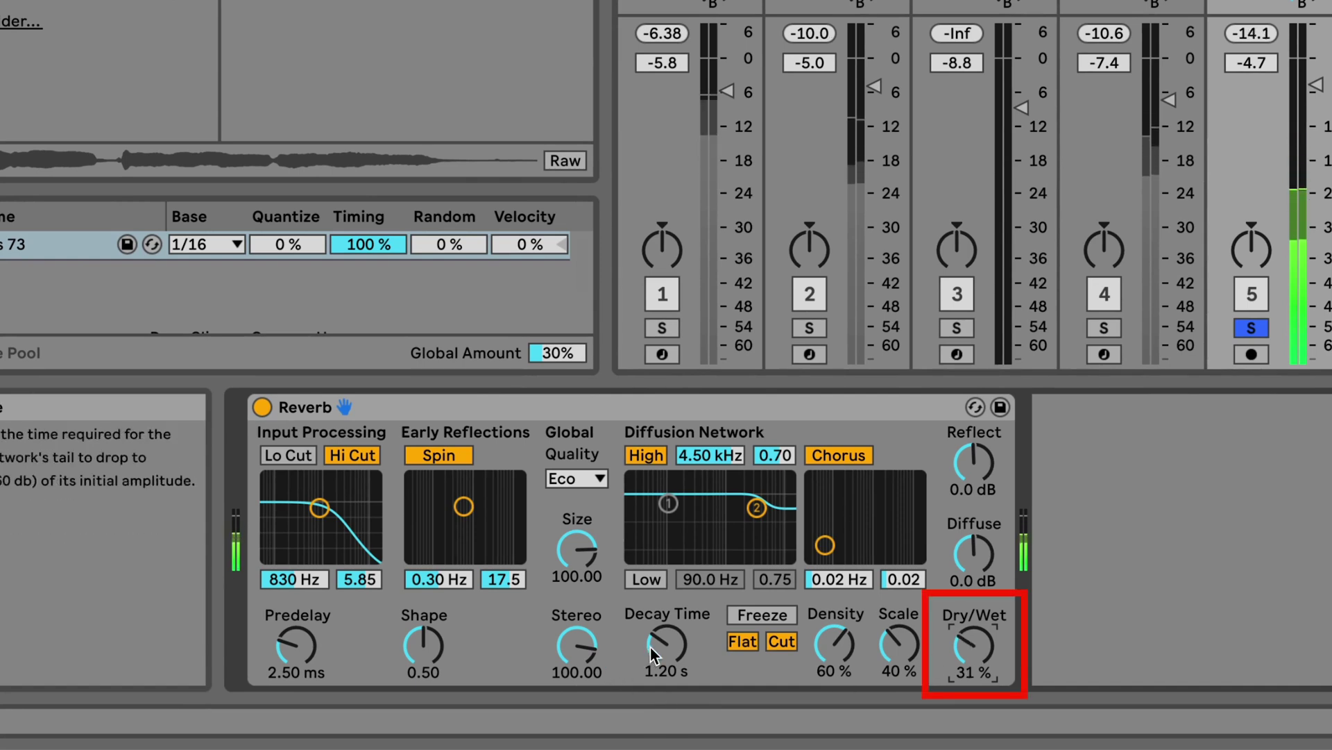
left_click(1251, 330)
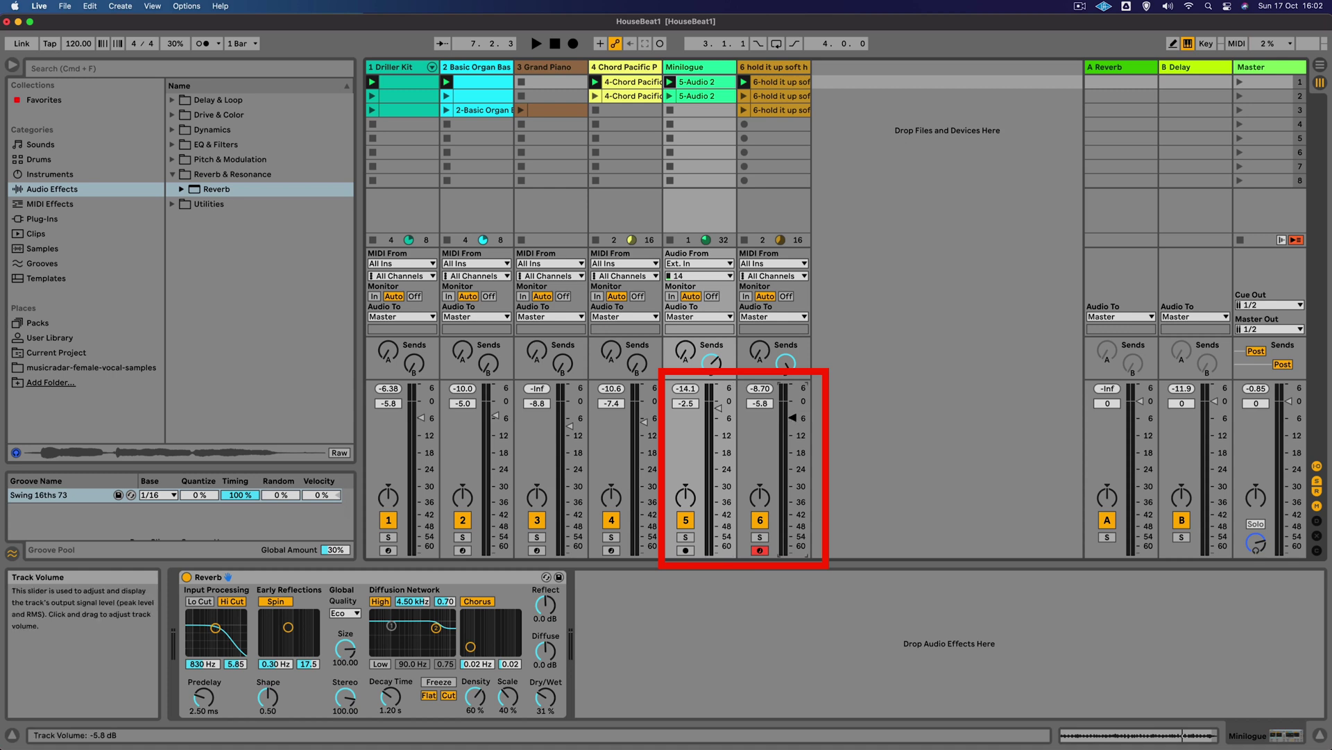
Play the whole mix to audition the reverb, then stop playback.
key("space")
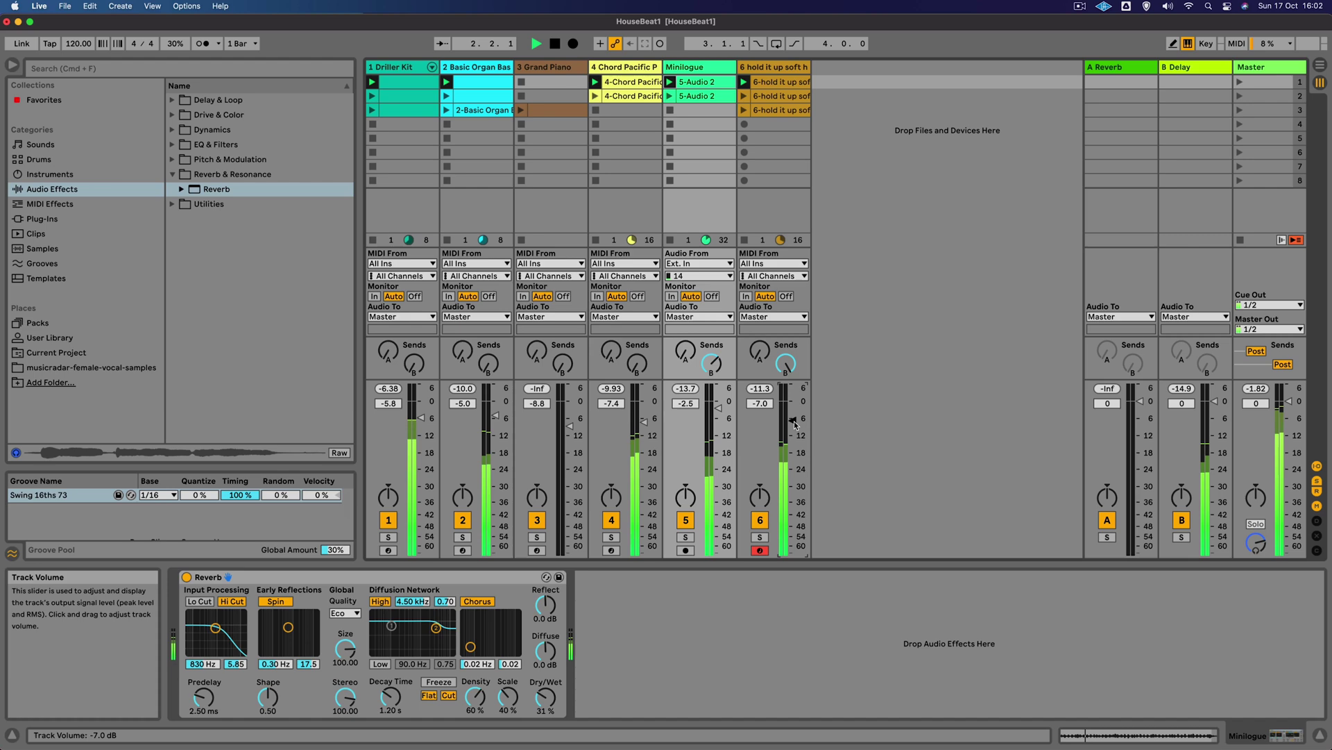
key("space")
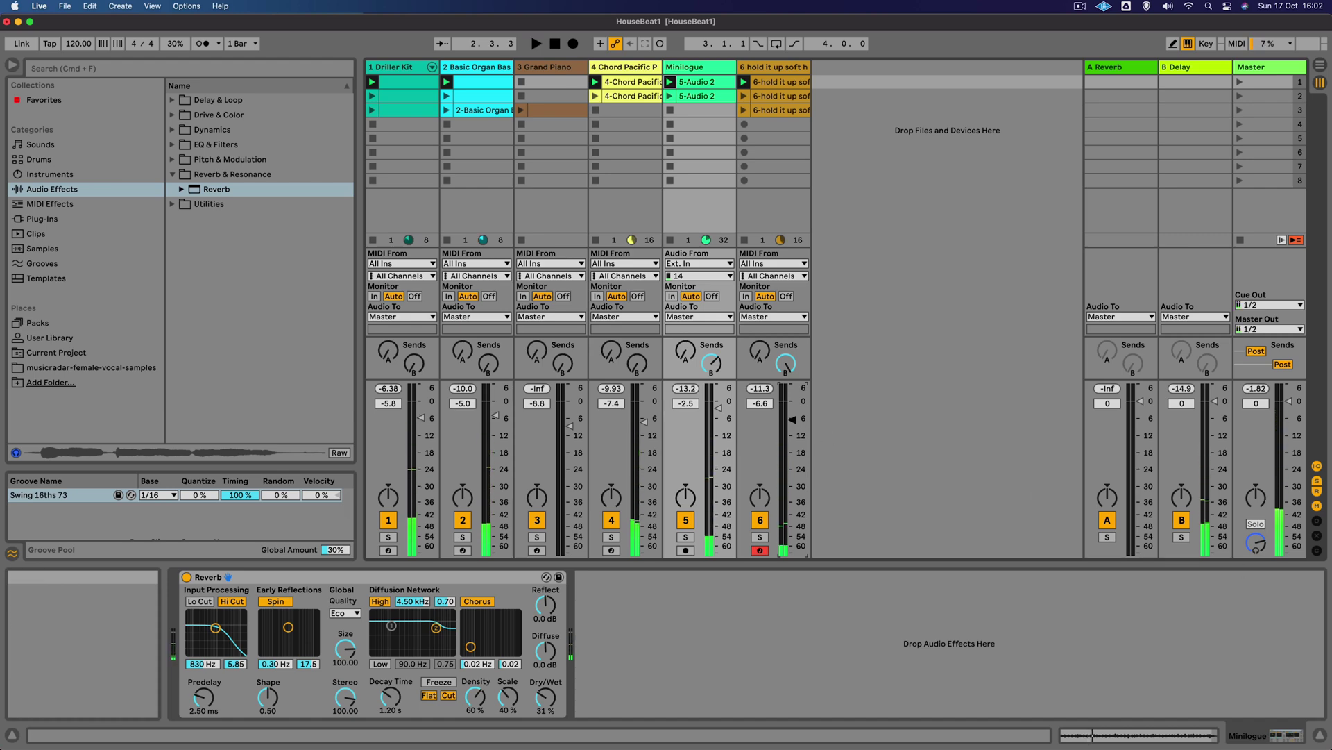
Select and solo the Driller Kit track and start playback.
left_click(426, 191)
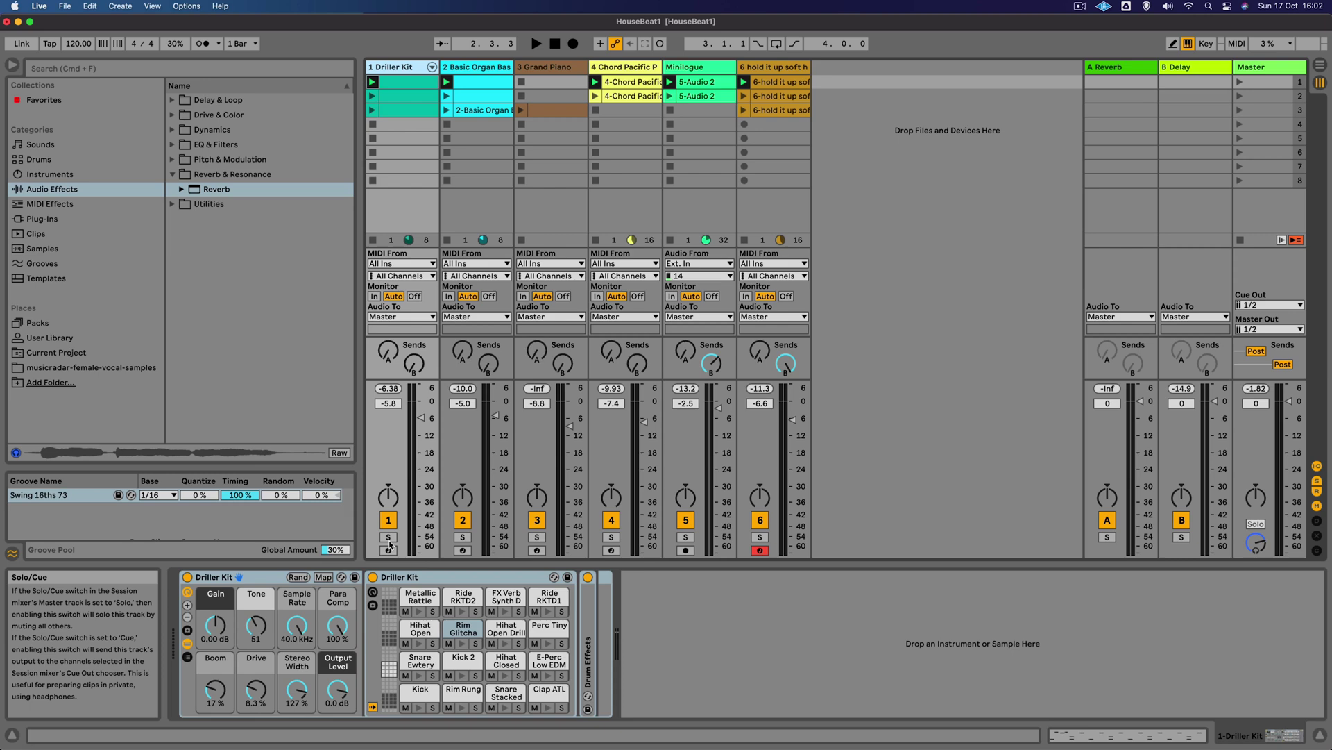
left_click(388, 538)
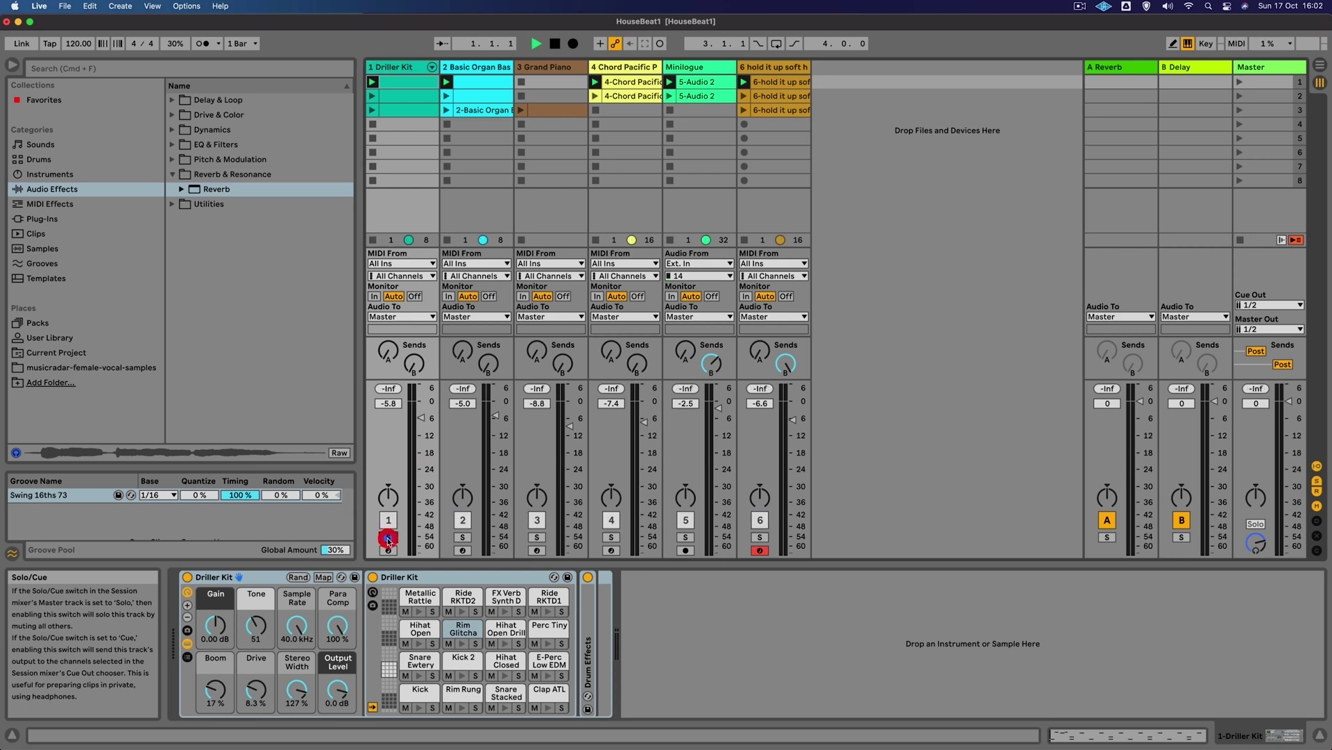
key("space")
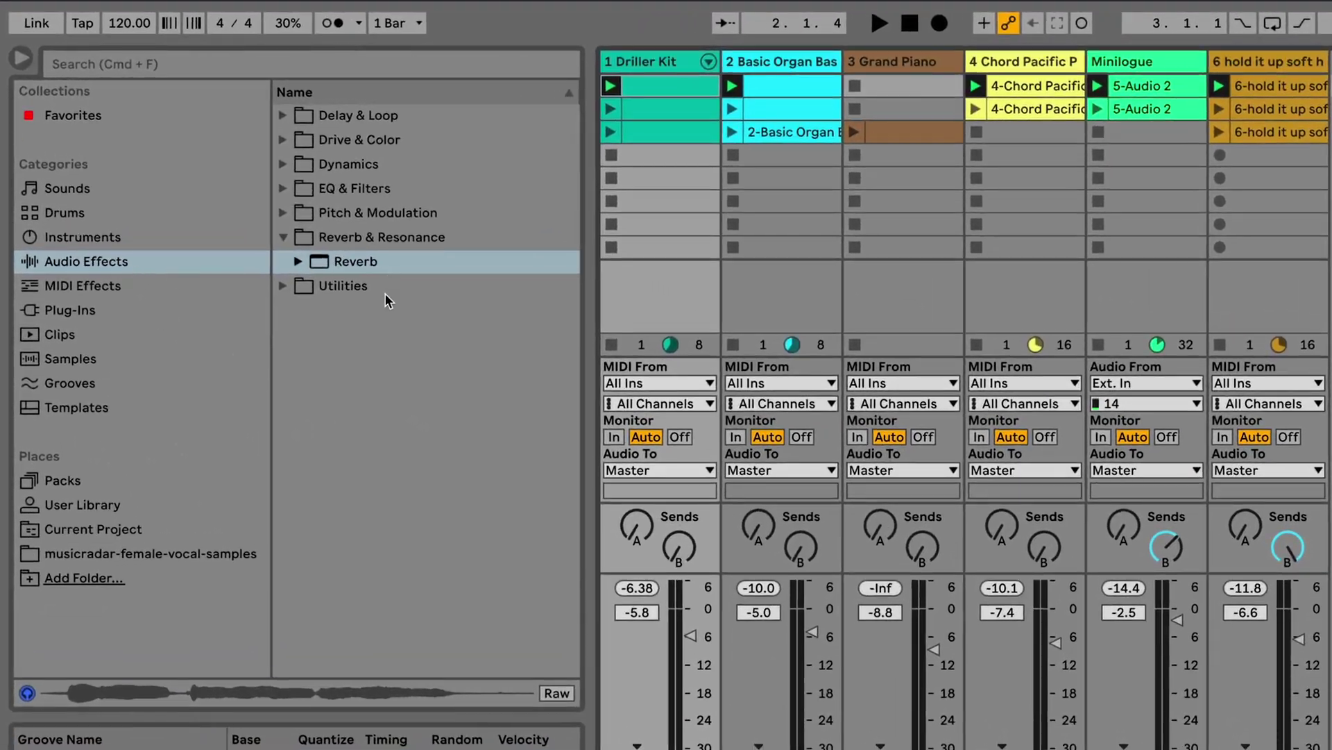
Drag Drums Punchy.adg from Audio Effect Rack > Mixing & Mastering onto Driller Kit.
left_click(294, 287)
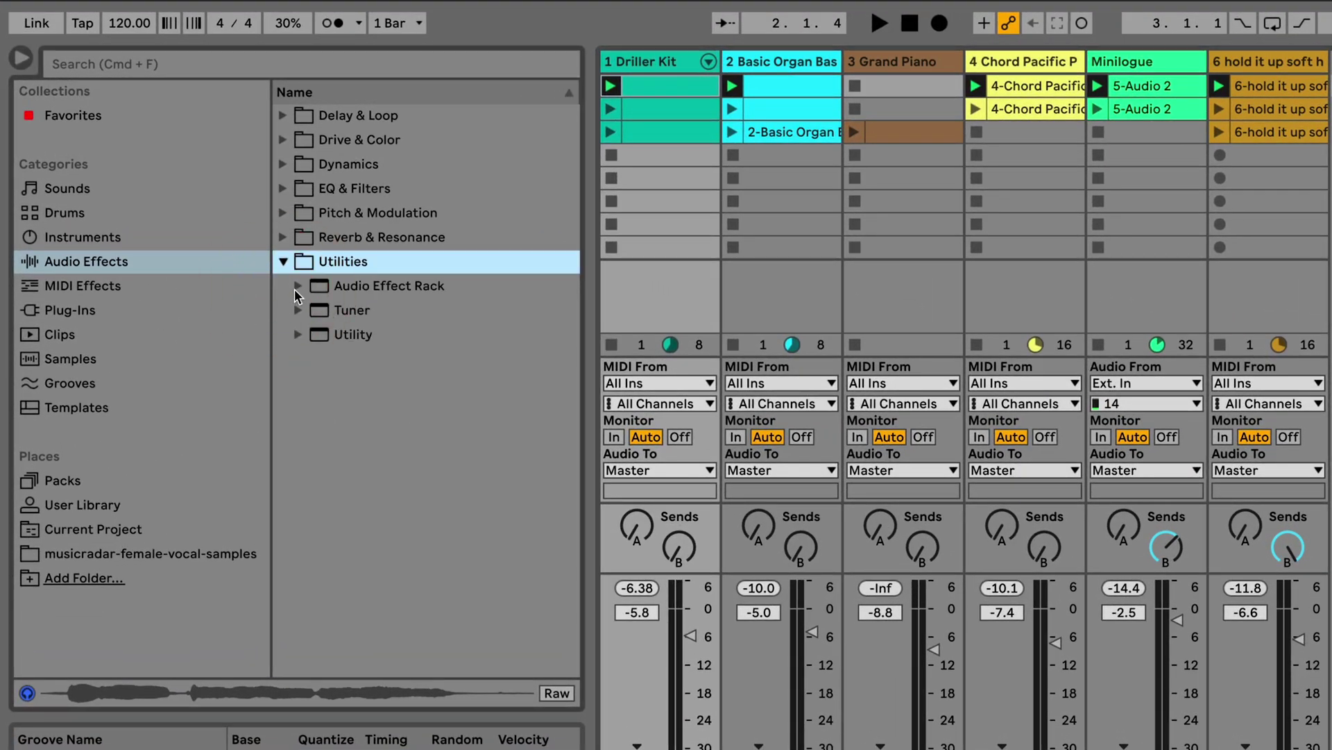
left_click(297, 286)
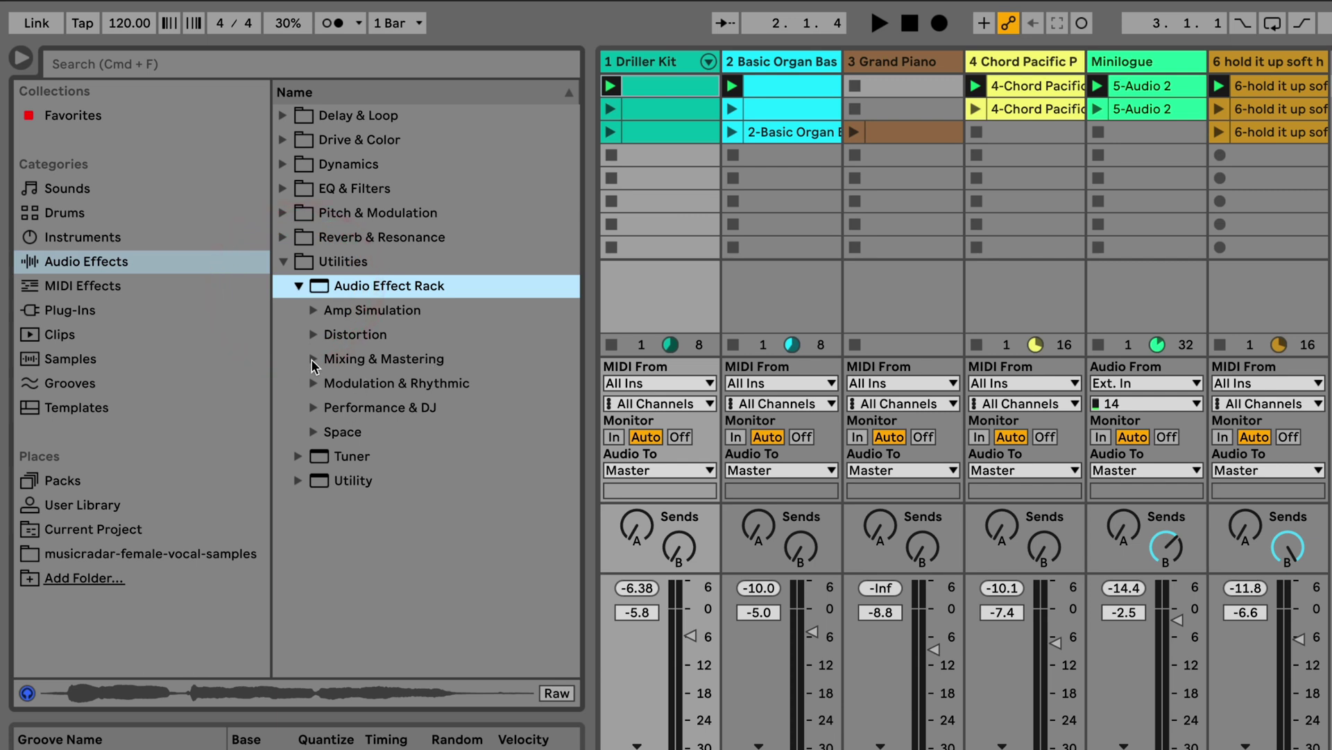
left_click(313, 360)
scroll(426, 482, "down", 5)
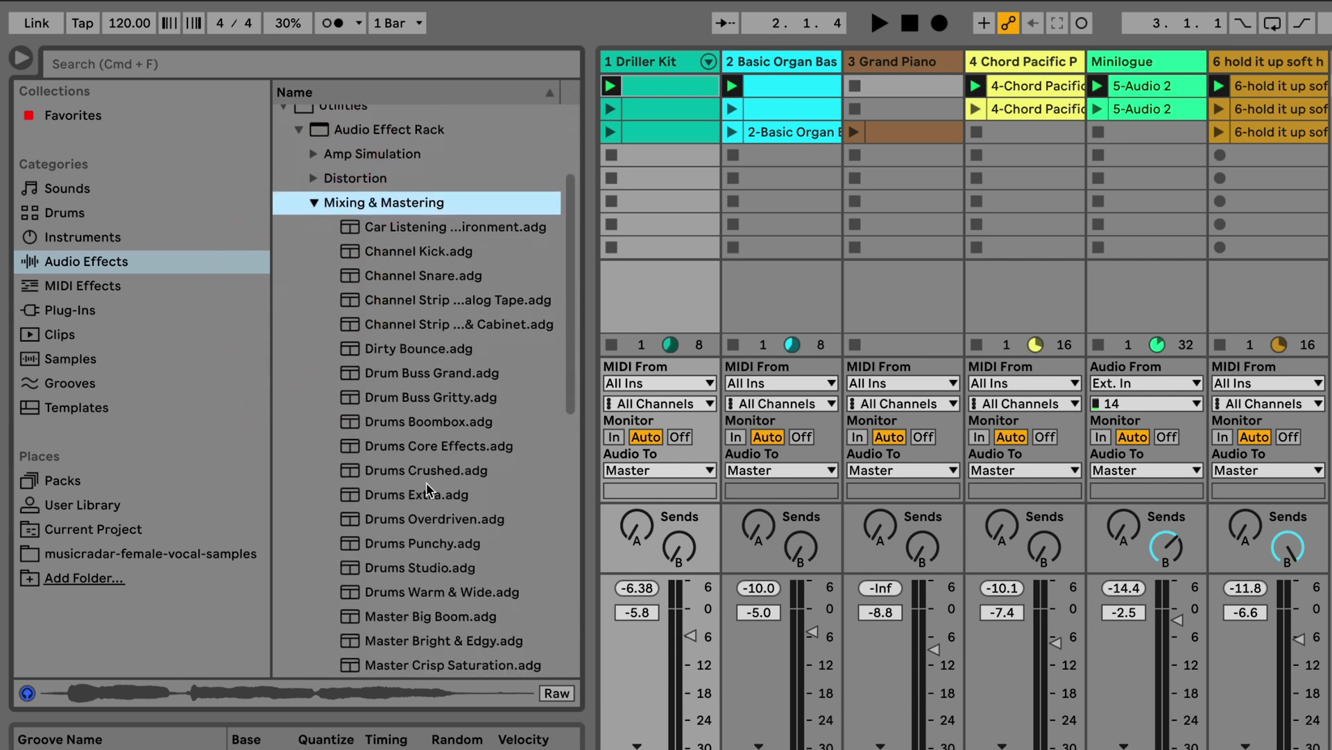
scroll(436, 483, "down", 1)
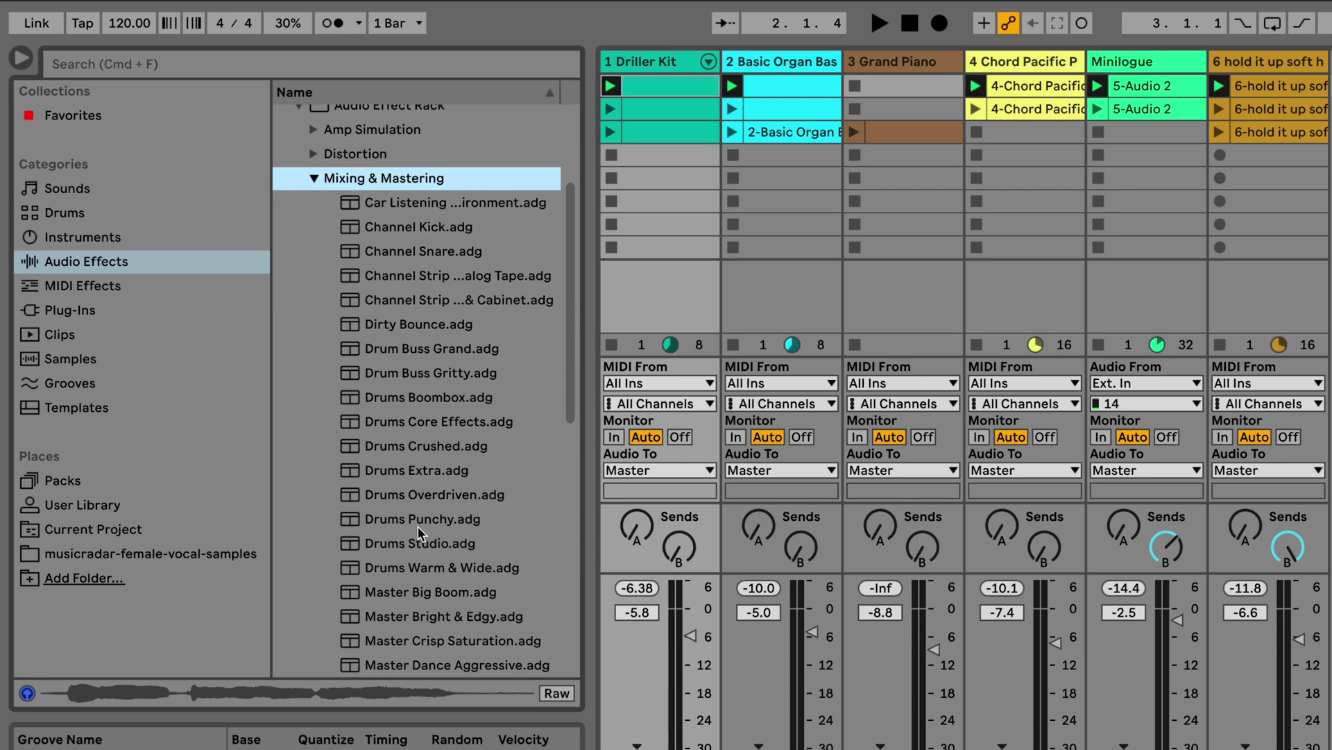
scroll(419, 533, "up", 1)
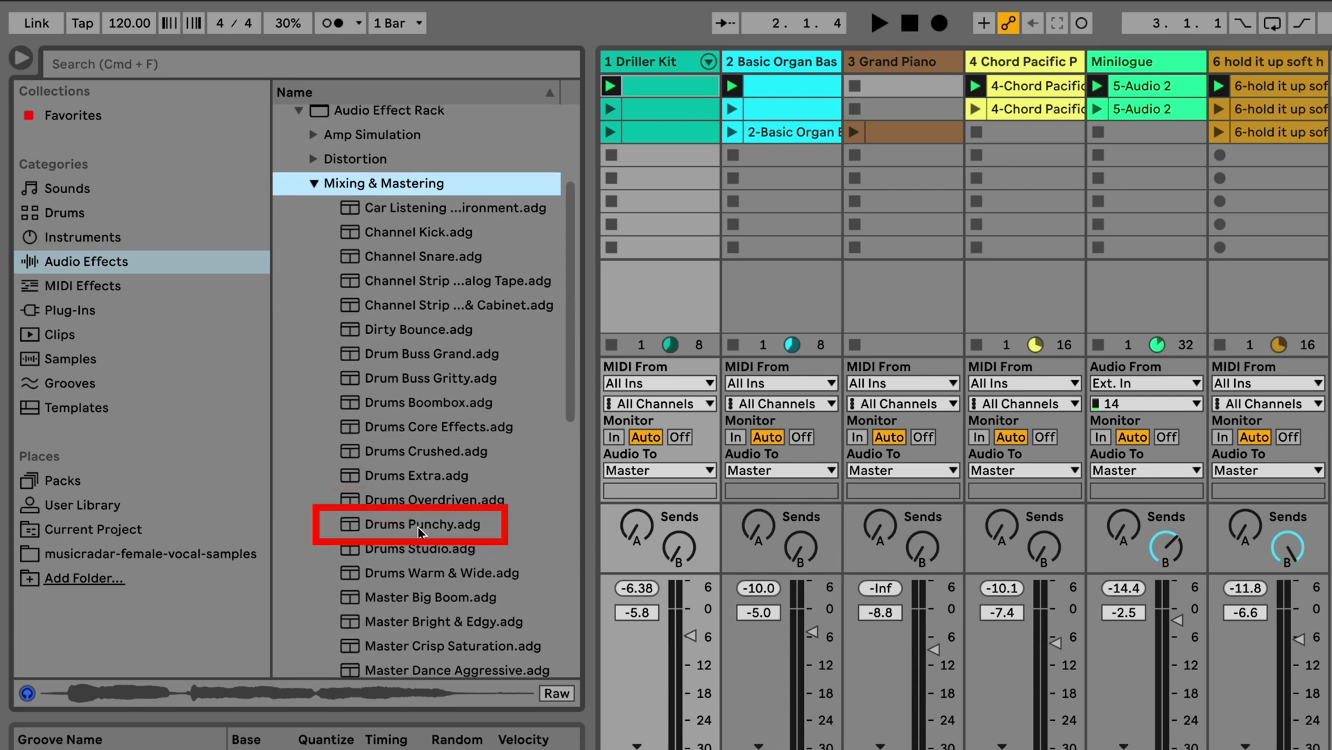
scroll(418, 528, "up", 1)
left_click_drag(418, 528, 576, 396)
Compare Drums Punchy bypassed and active during playback, then unsolo Driller Kit and launch scene 2.
left_click_drag(621, 290, 619, 287)
key("space")
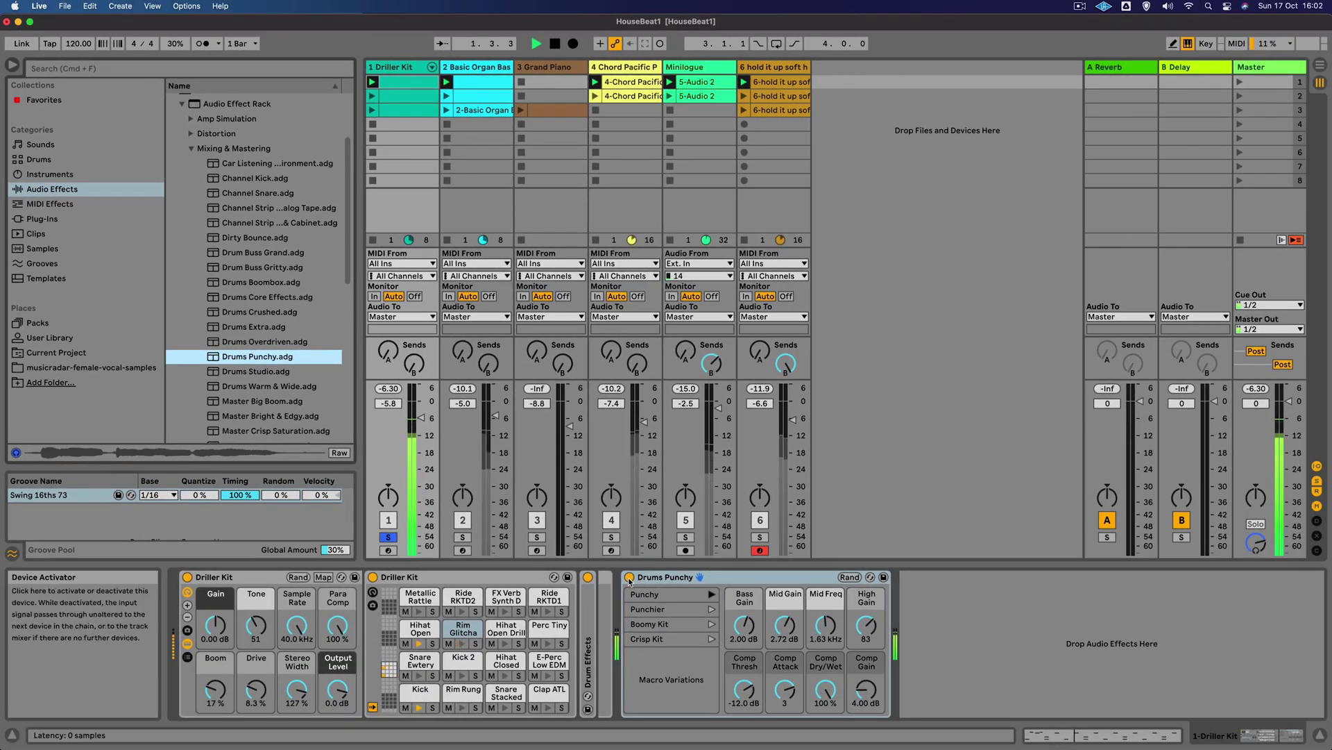
left_click(630, 578)
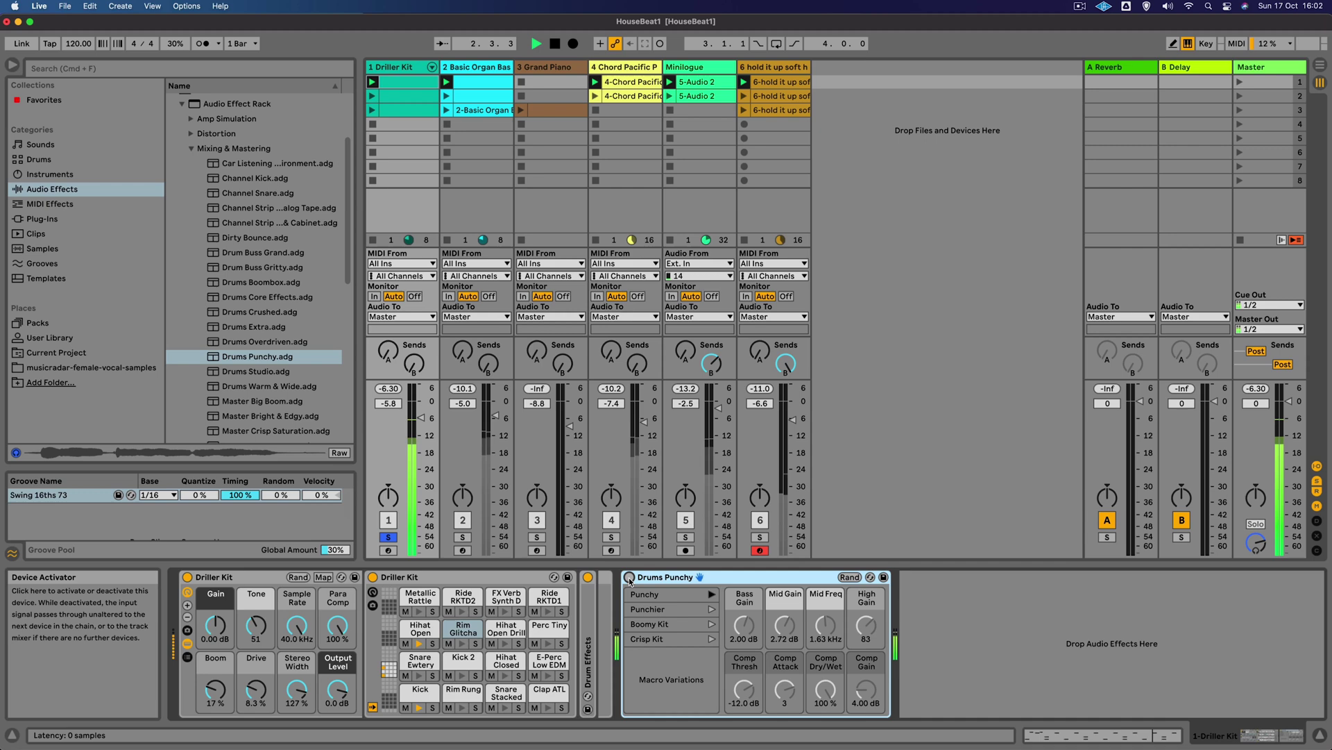
left_click(629, 578)
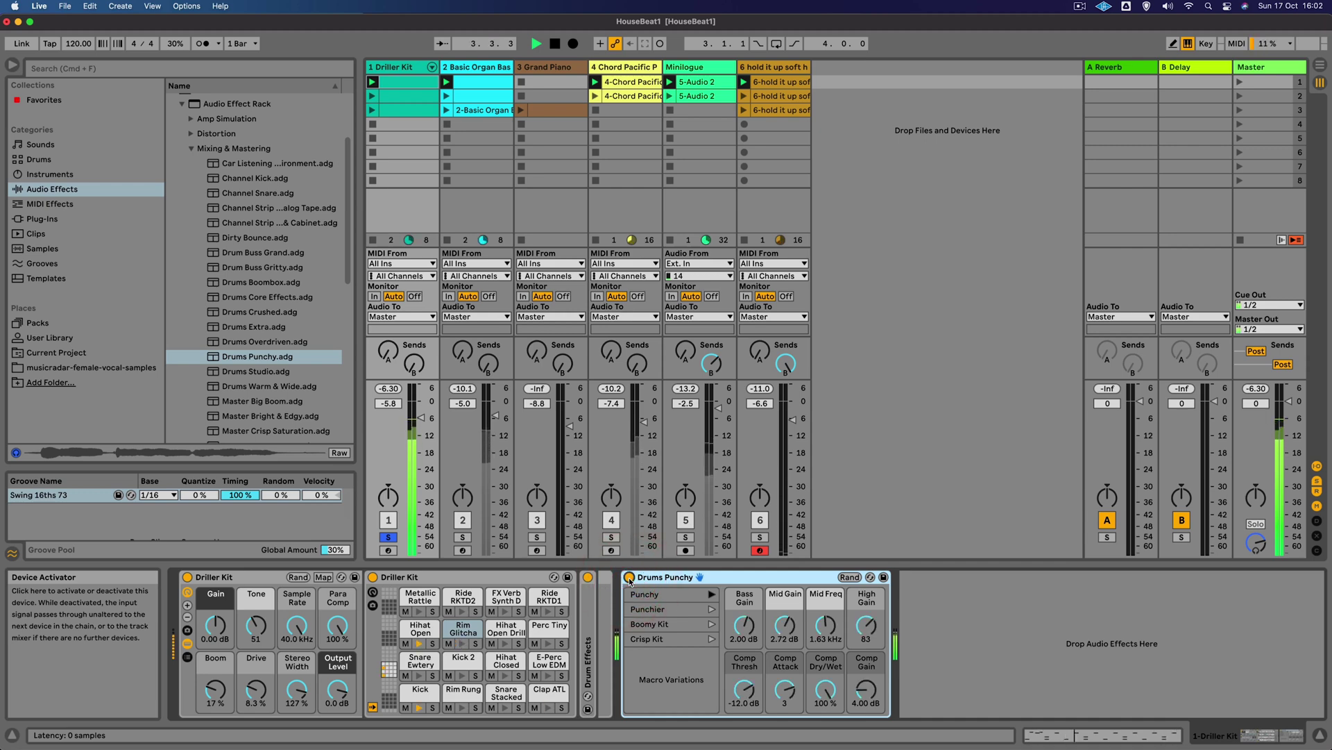
left_click(388, 538)
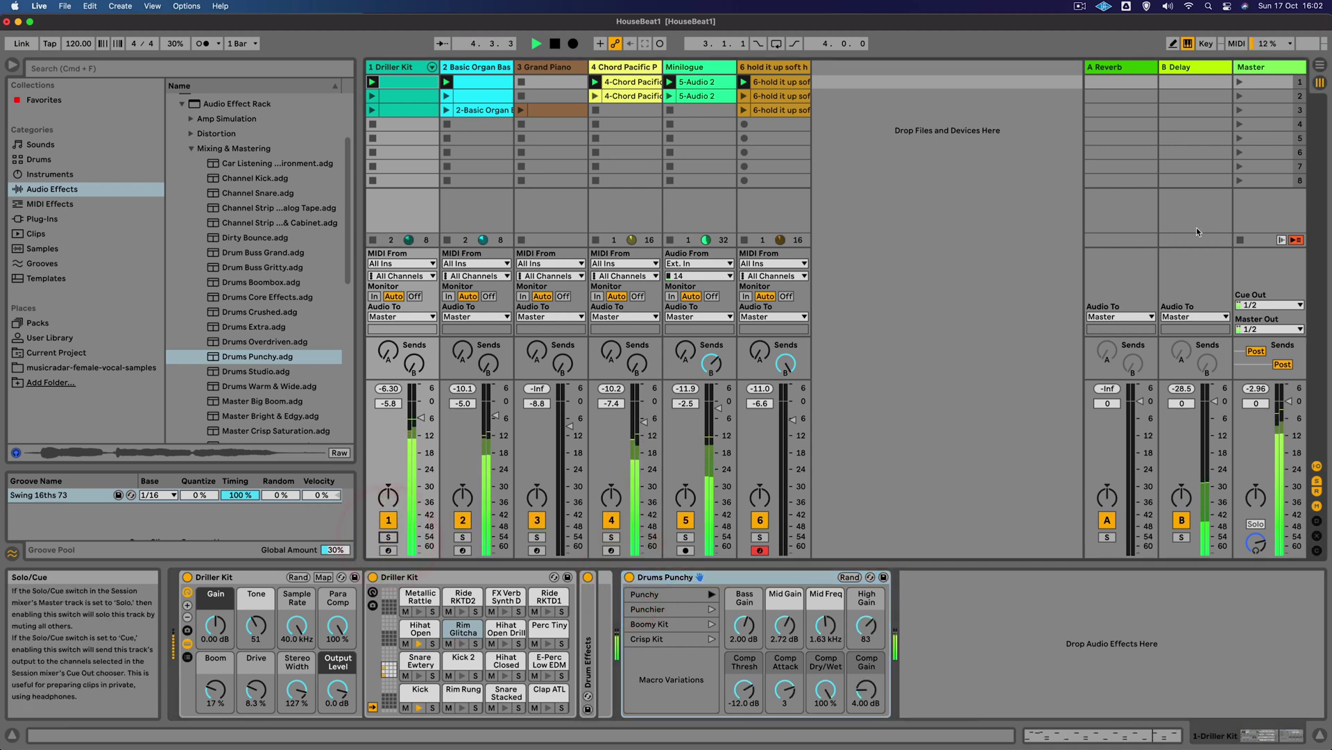
left_click(1237, 94)
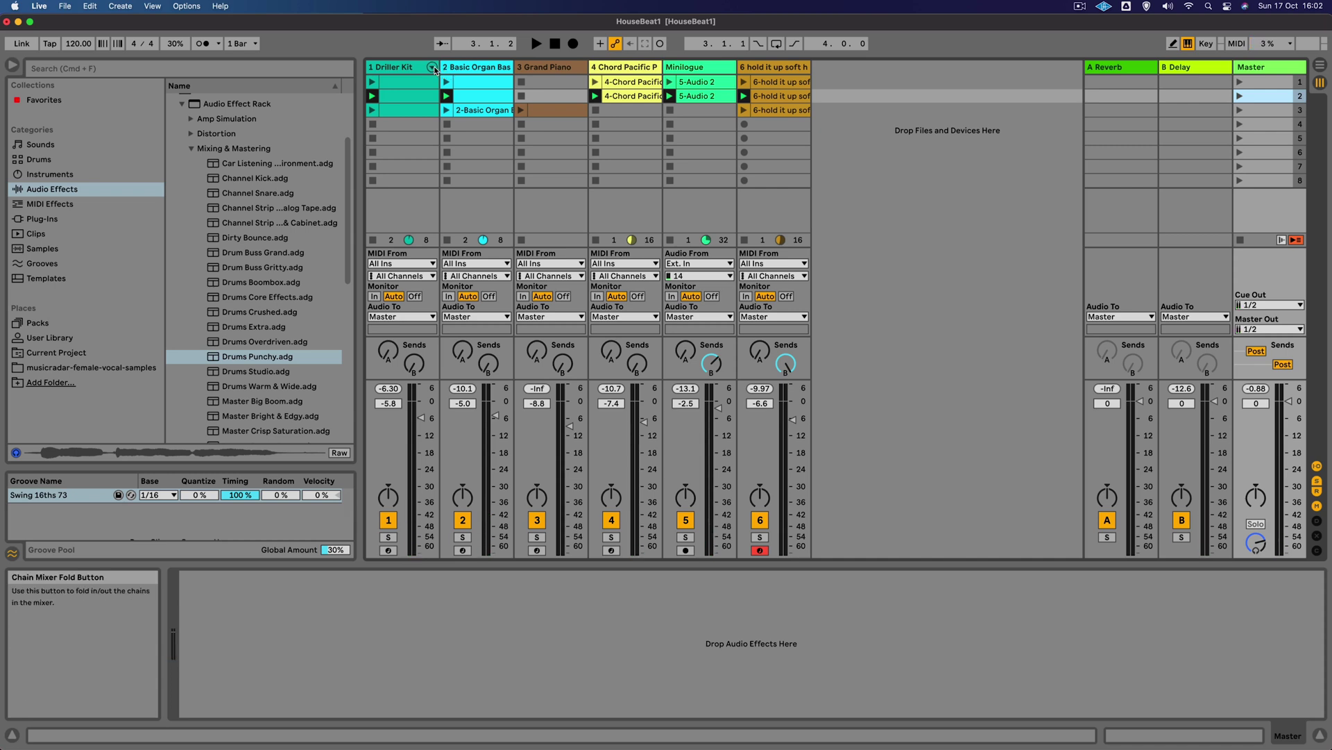
With Driller Kit soloed, lower its open hi-hat chain from -9.4 to about -11 dB.
key("space")
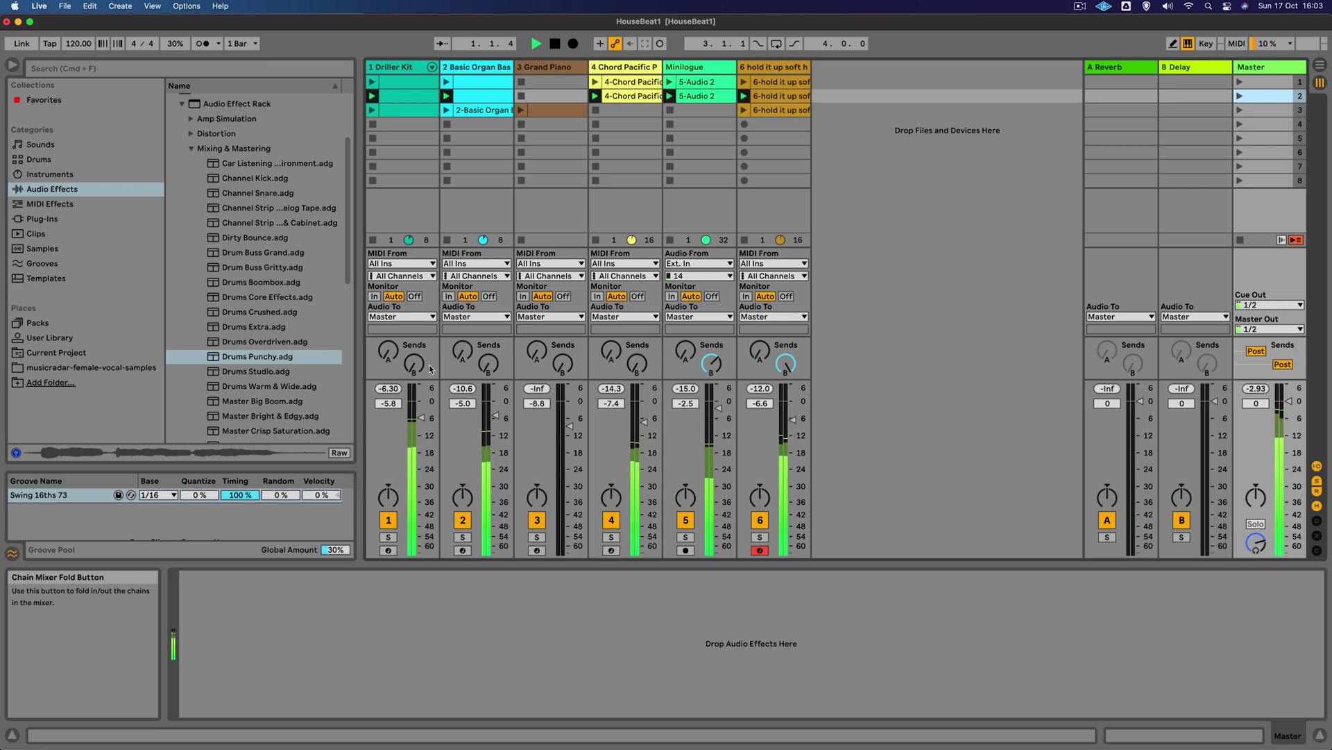
left_click(388, 537)
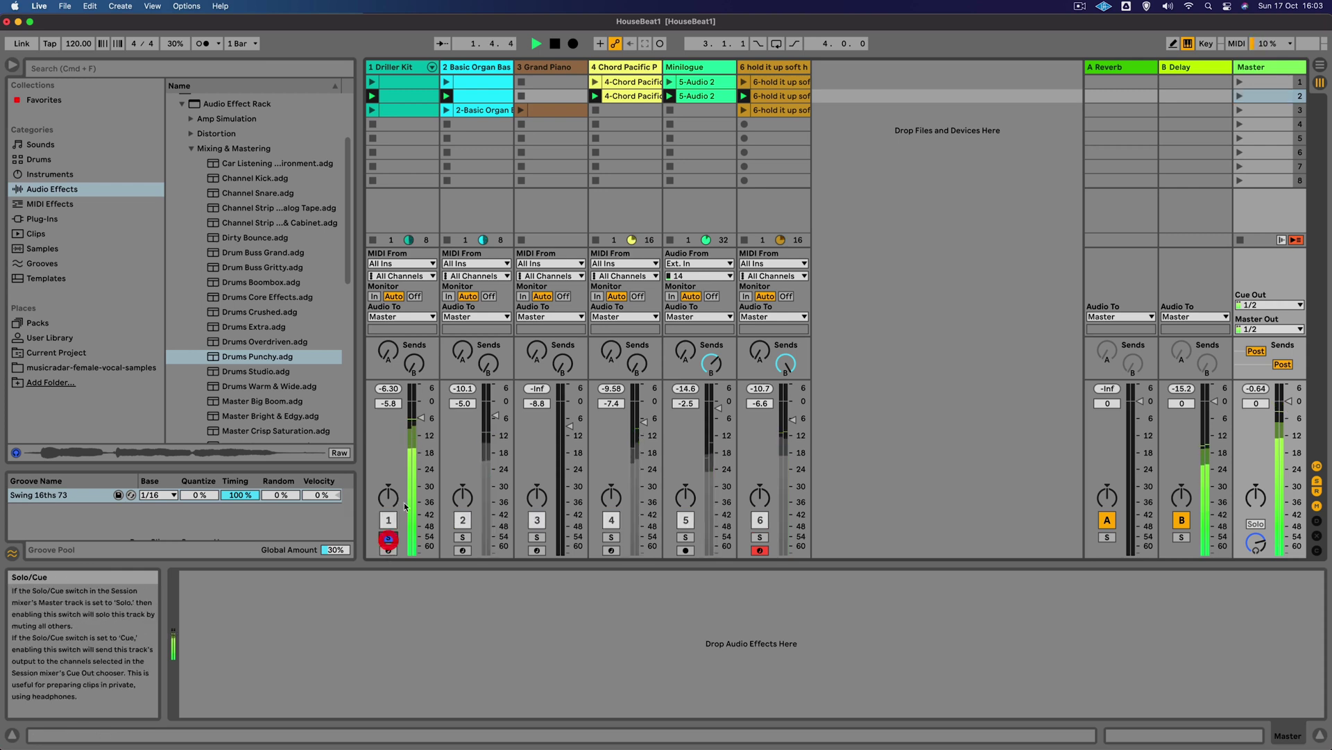
left_click(432, 66)
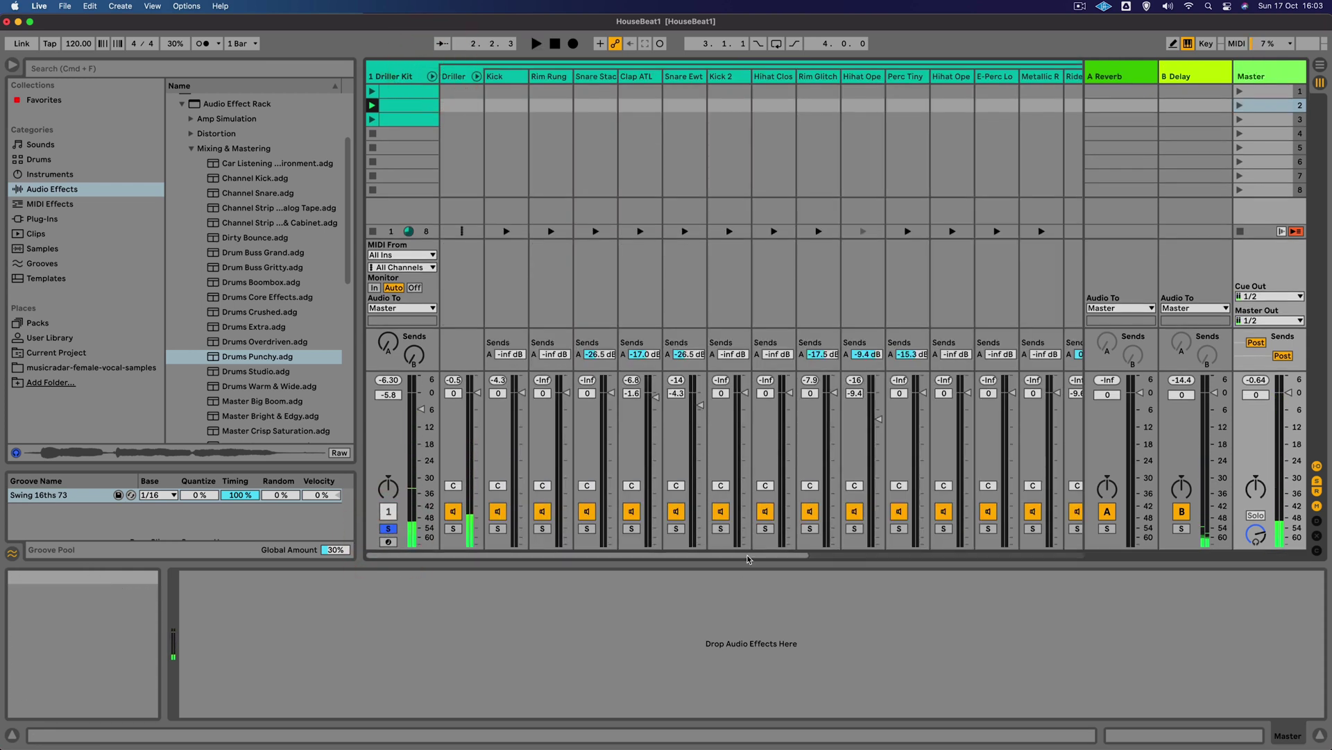
key("space")
left_click(854, 528)
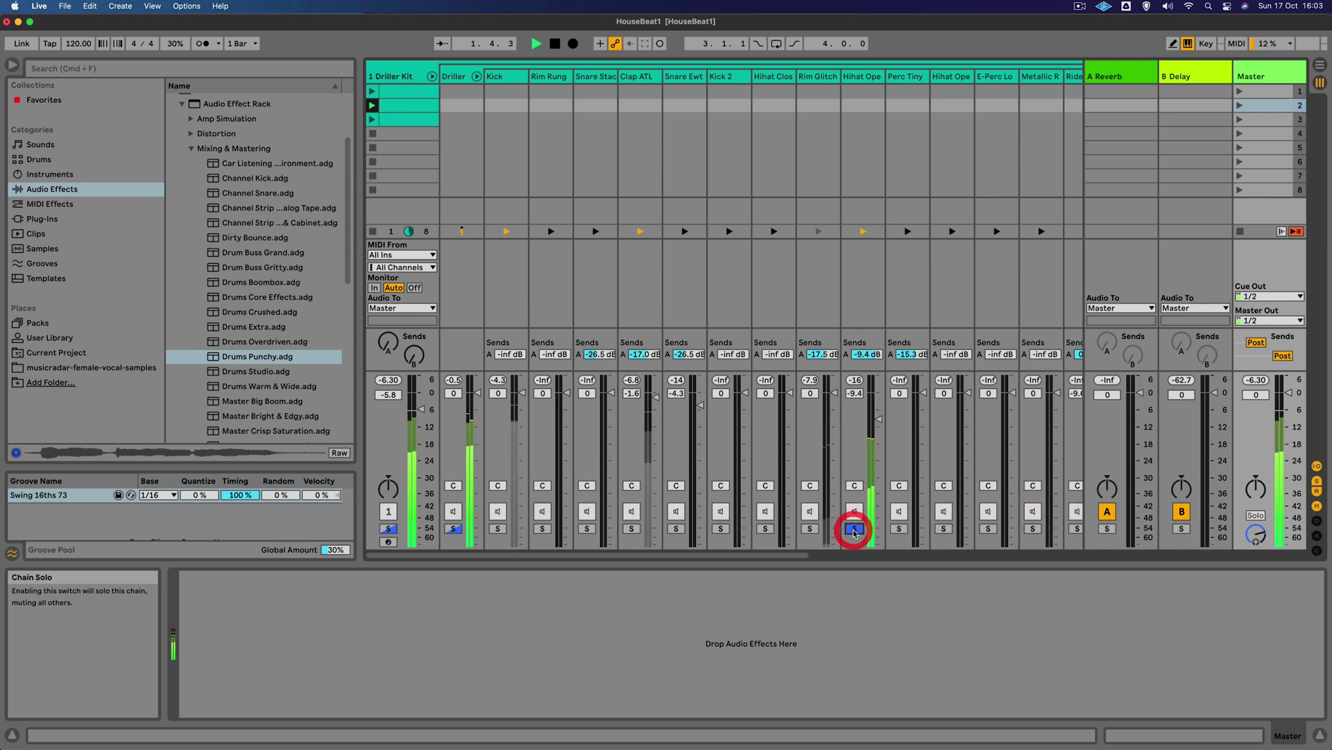
left_click(854, 528)
left_click_drag(878, 419, 879, 422)
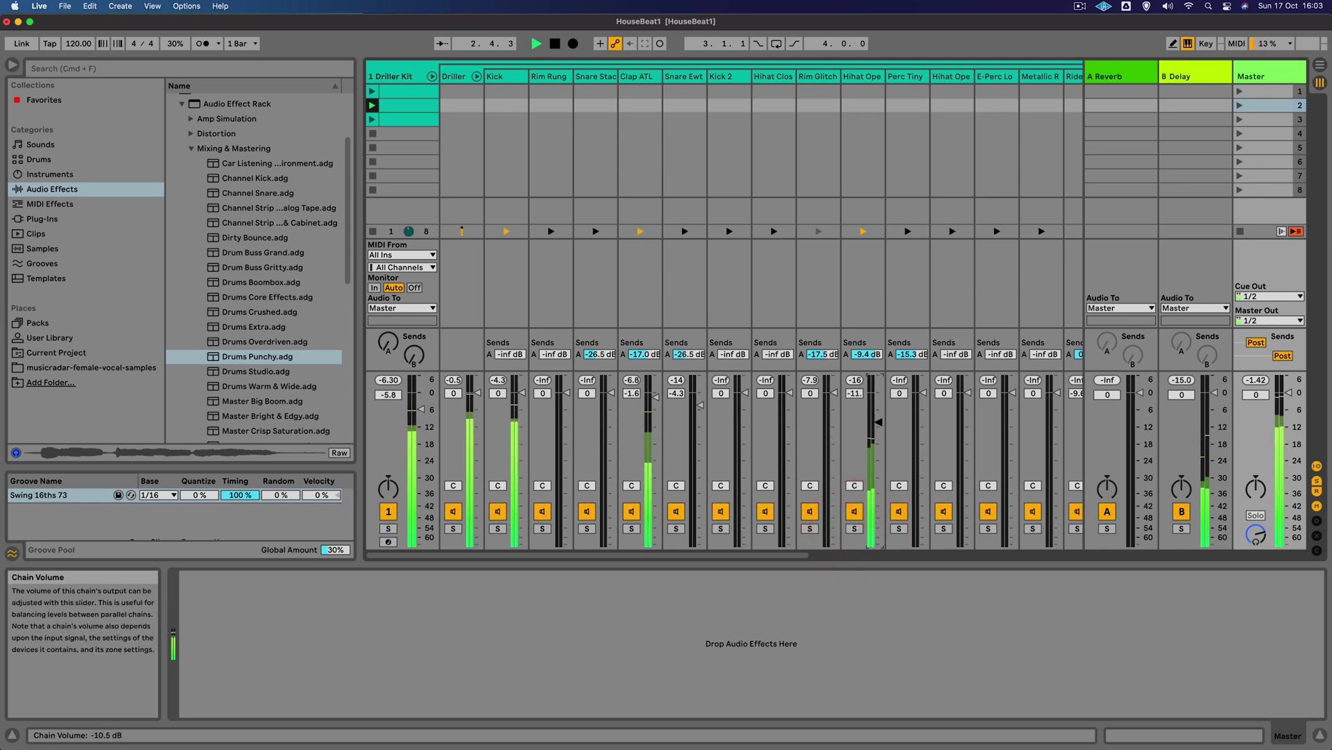
left_click(431, 76)
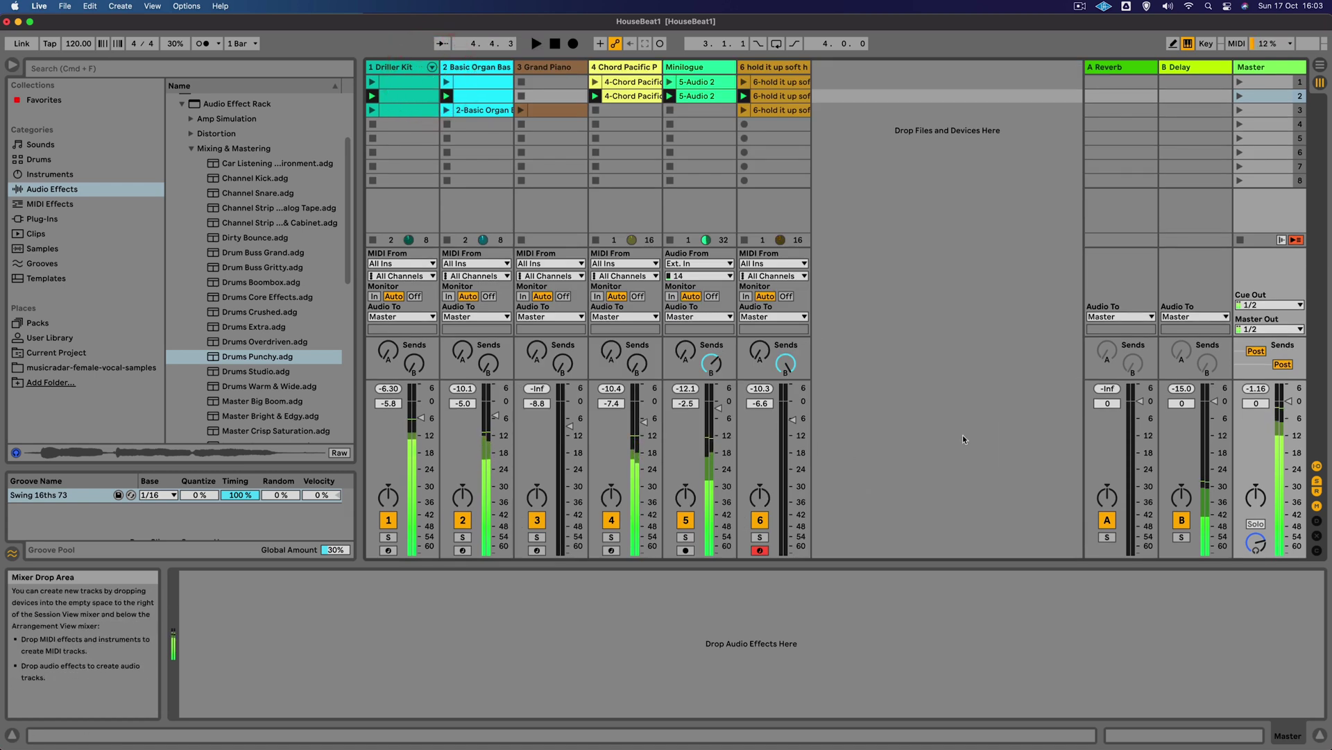
Stop playback and select the Master Punchy Dance.adg preset in Mixing & Mastering.
key("space")
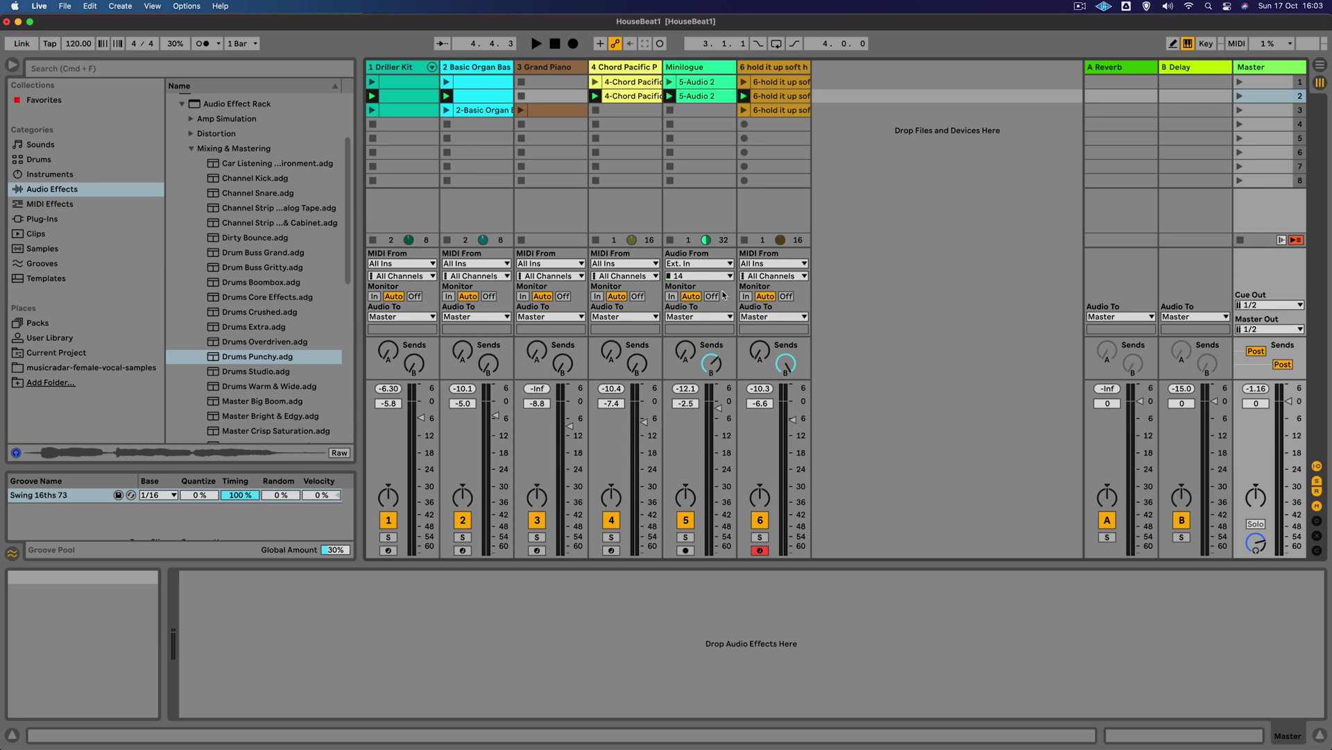
scroll(269, 336, "down", 8)
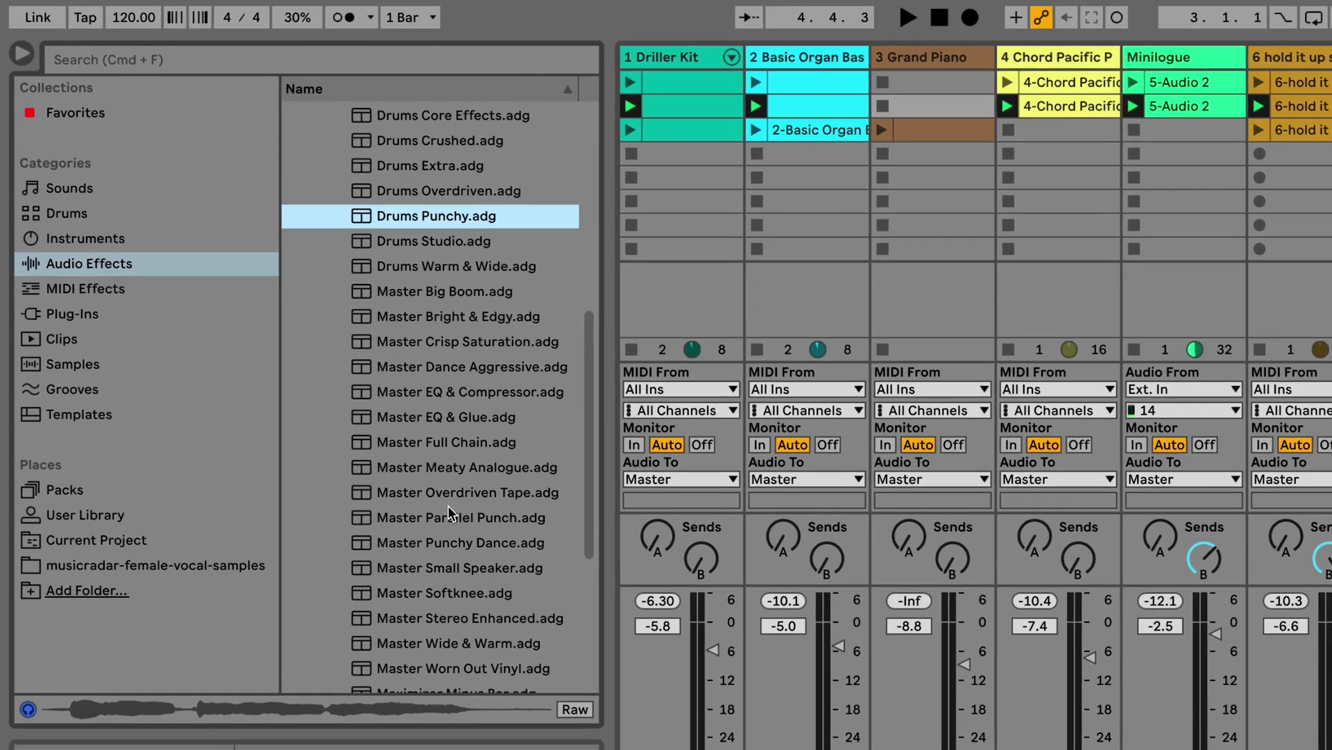
left_click(452, 544)
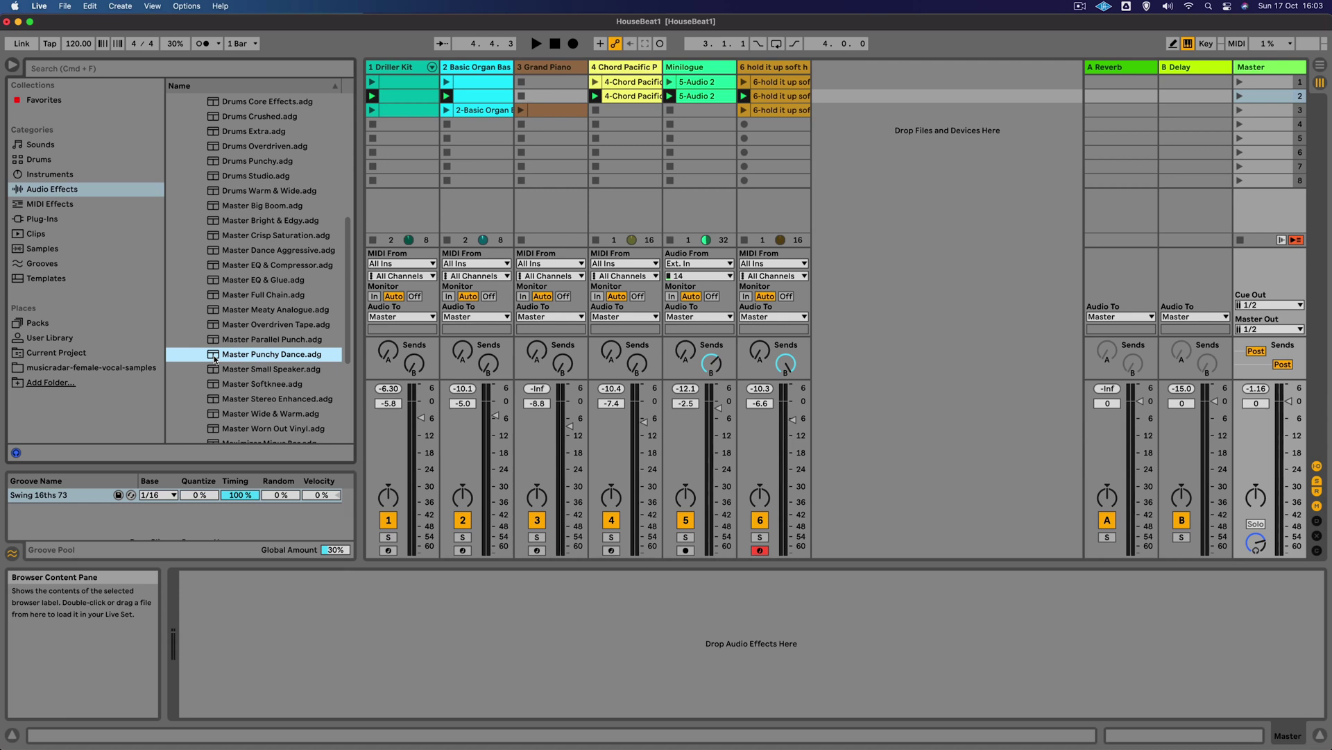
Put Master Punchy Dance on the Master track and compare it bypassed and active during playback.
left_click(1278, 211)
key("space")
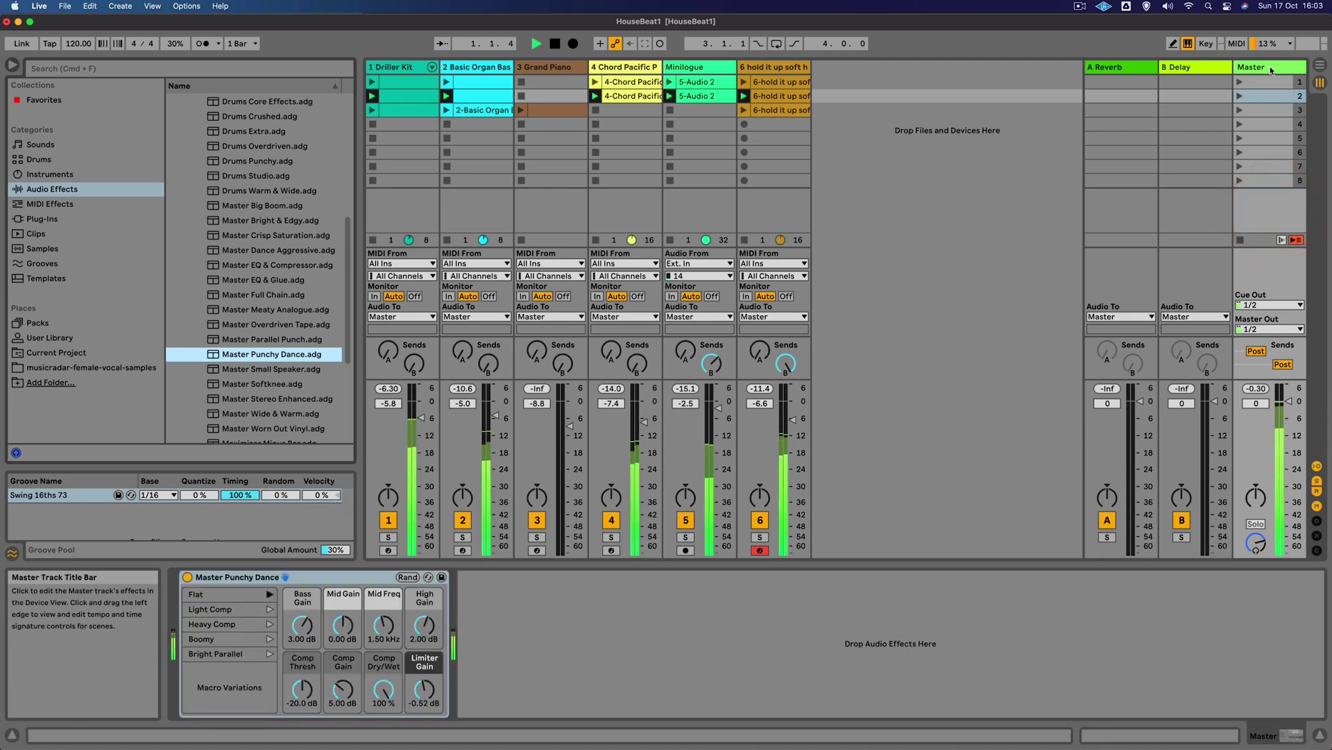
left_click(187, 577)
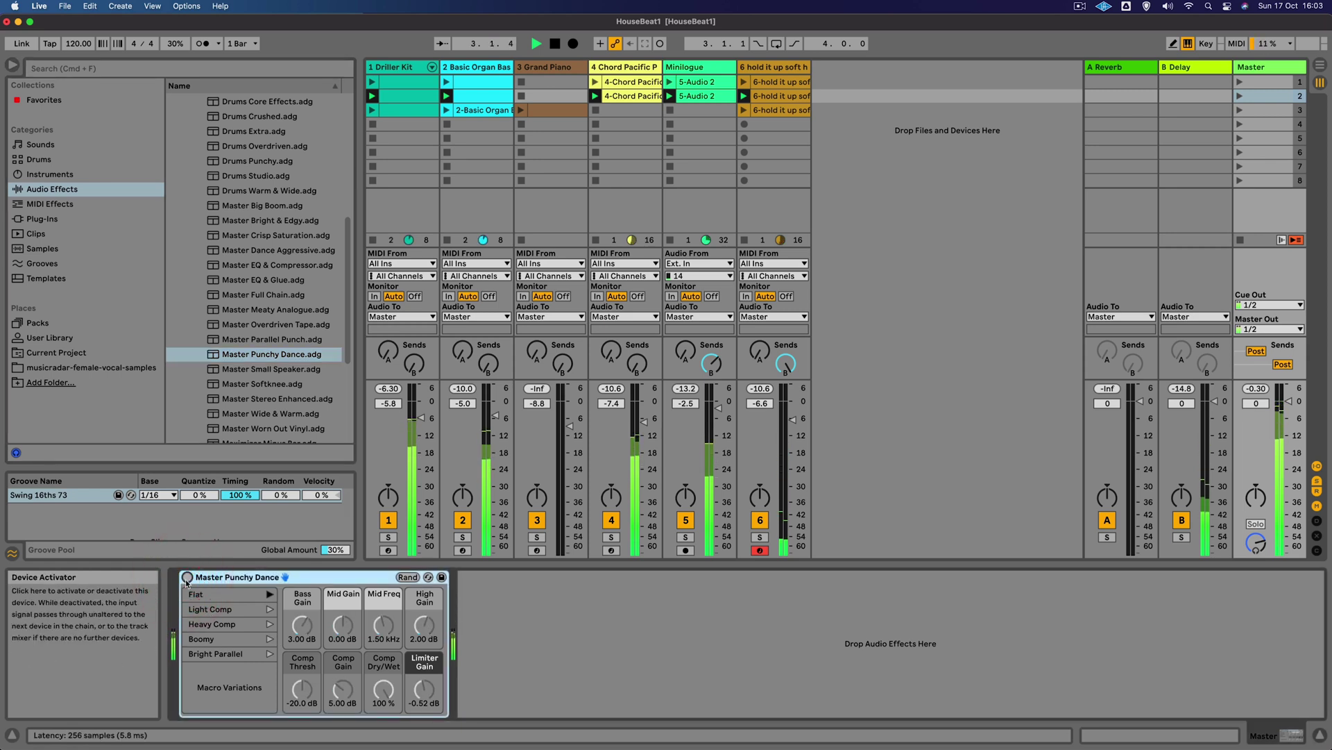
left_click(187, 577)
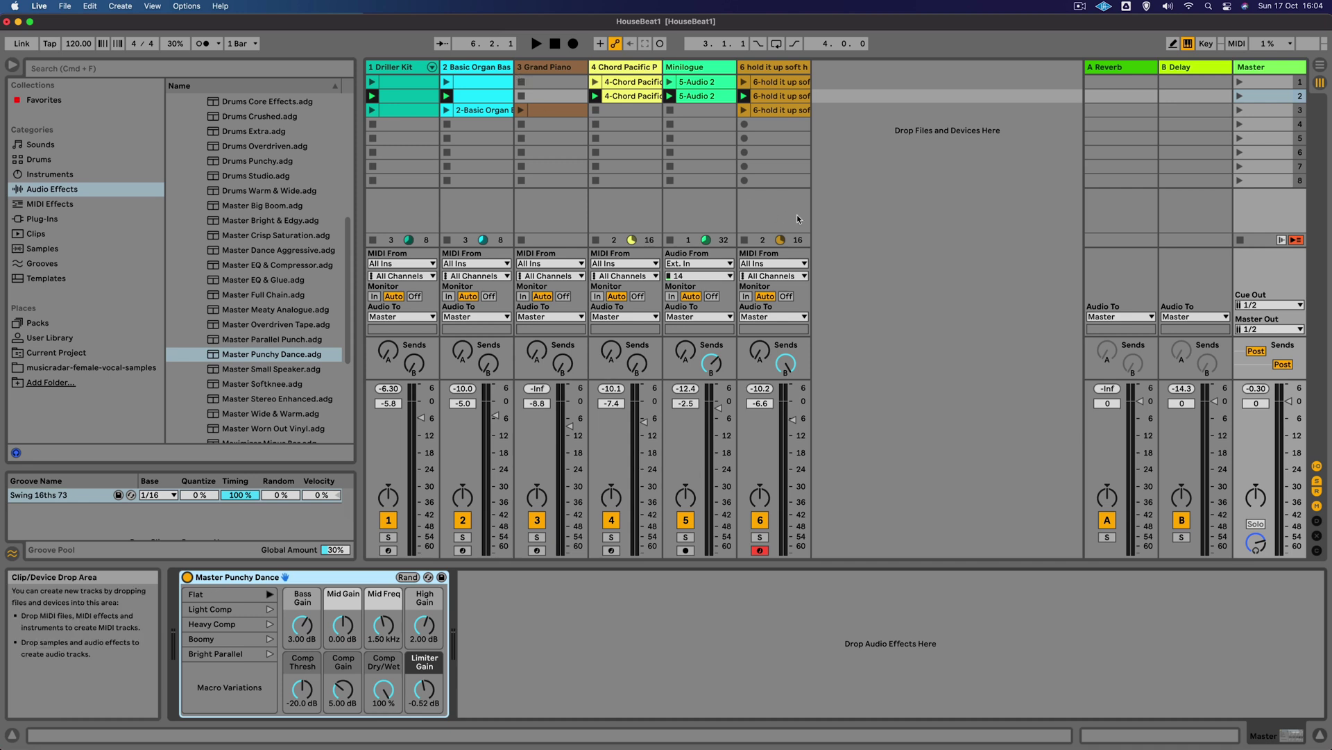
Select scene 1 in the Session View's Master column.
left_click(1268, 84)
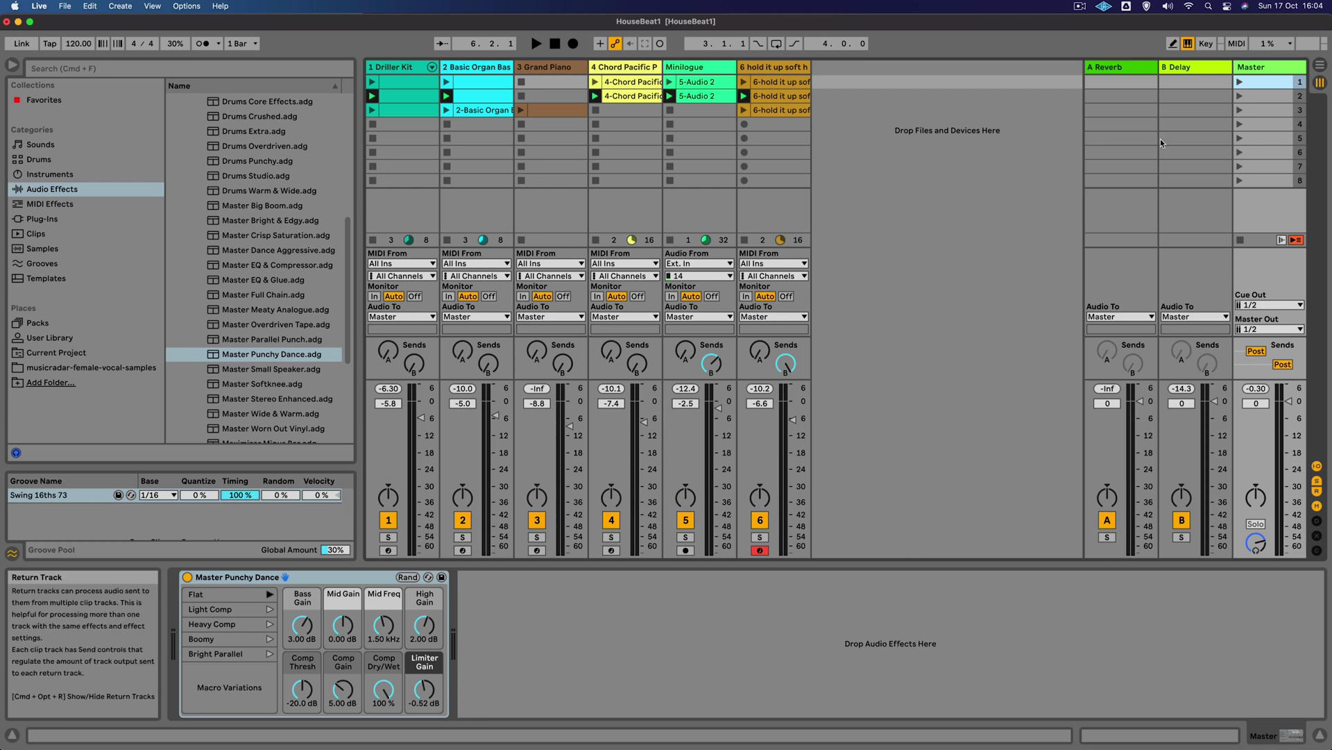
Duplicate scene 1 twice with Cmd+D, creating two copies.
left_click(1267, 82)
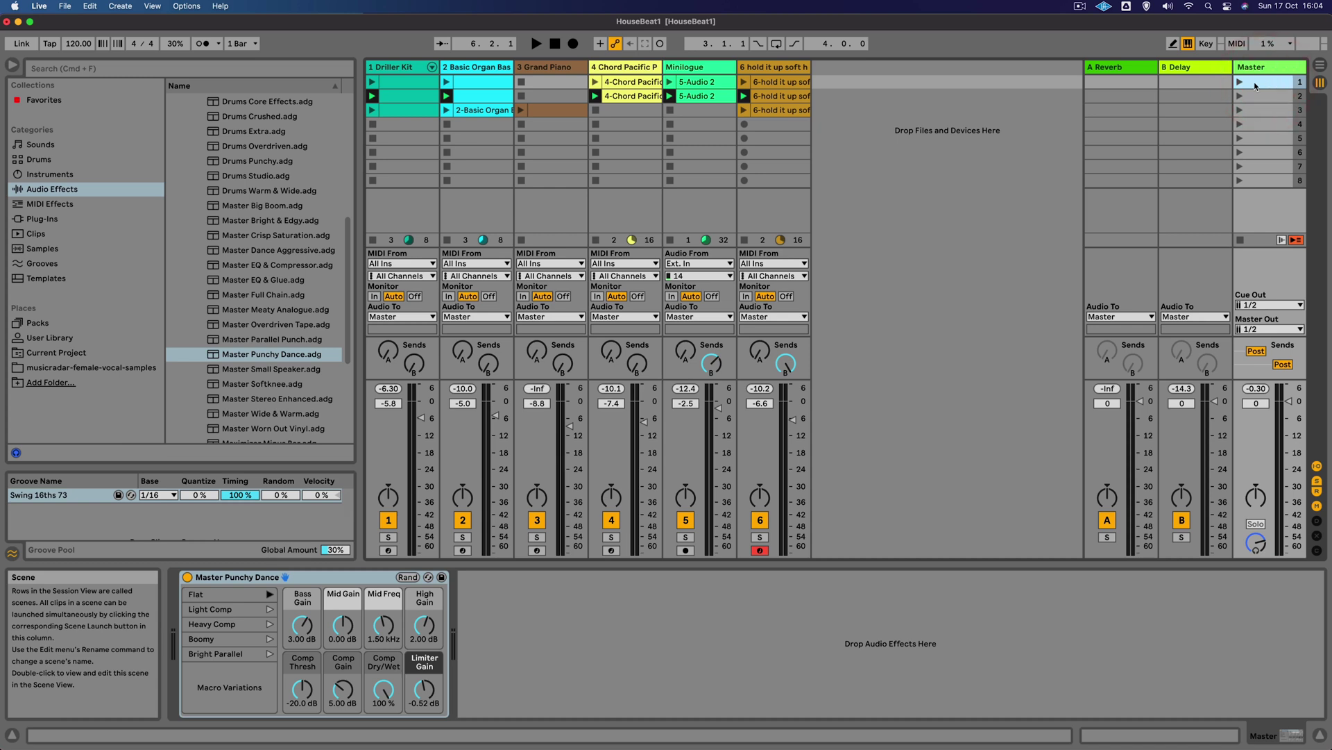
key("super+d")
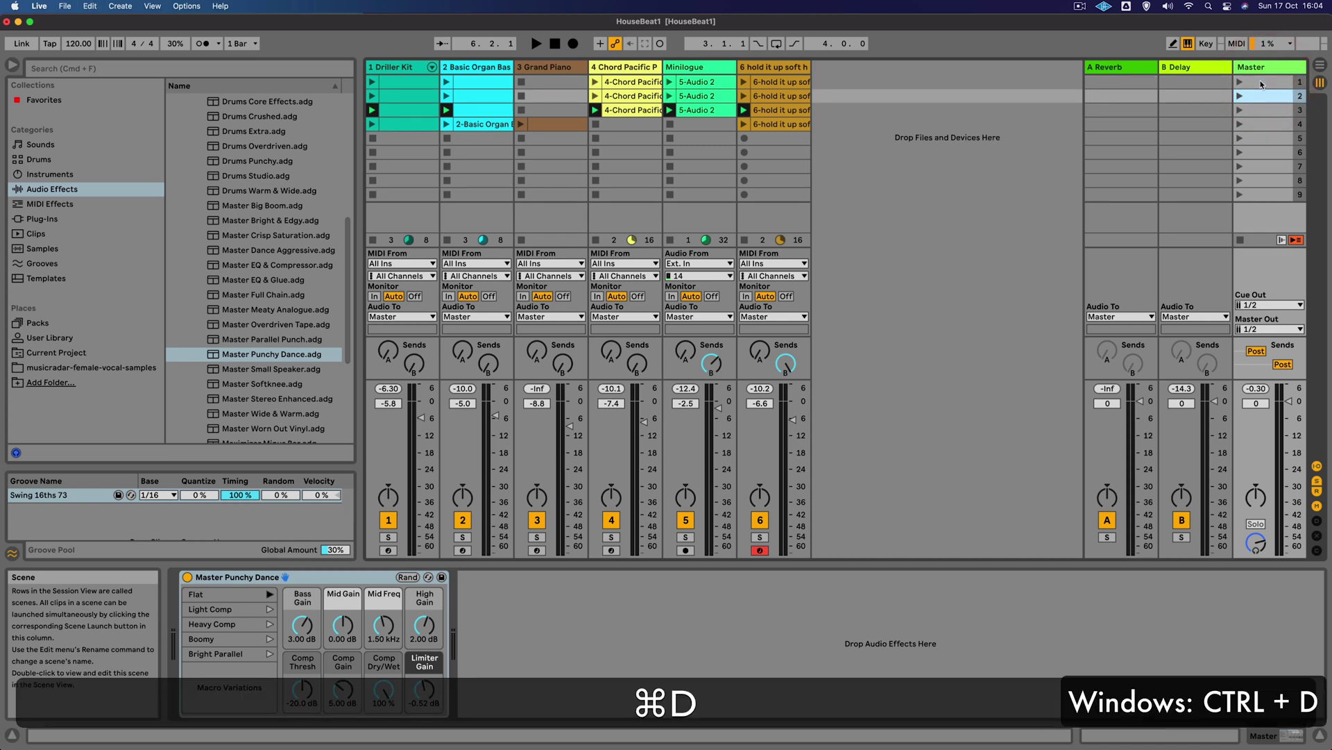
key("super+d")
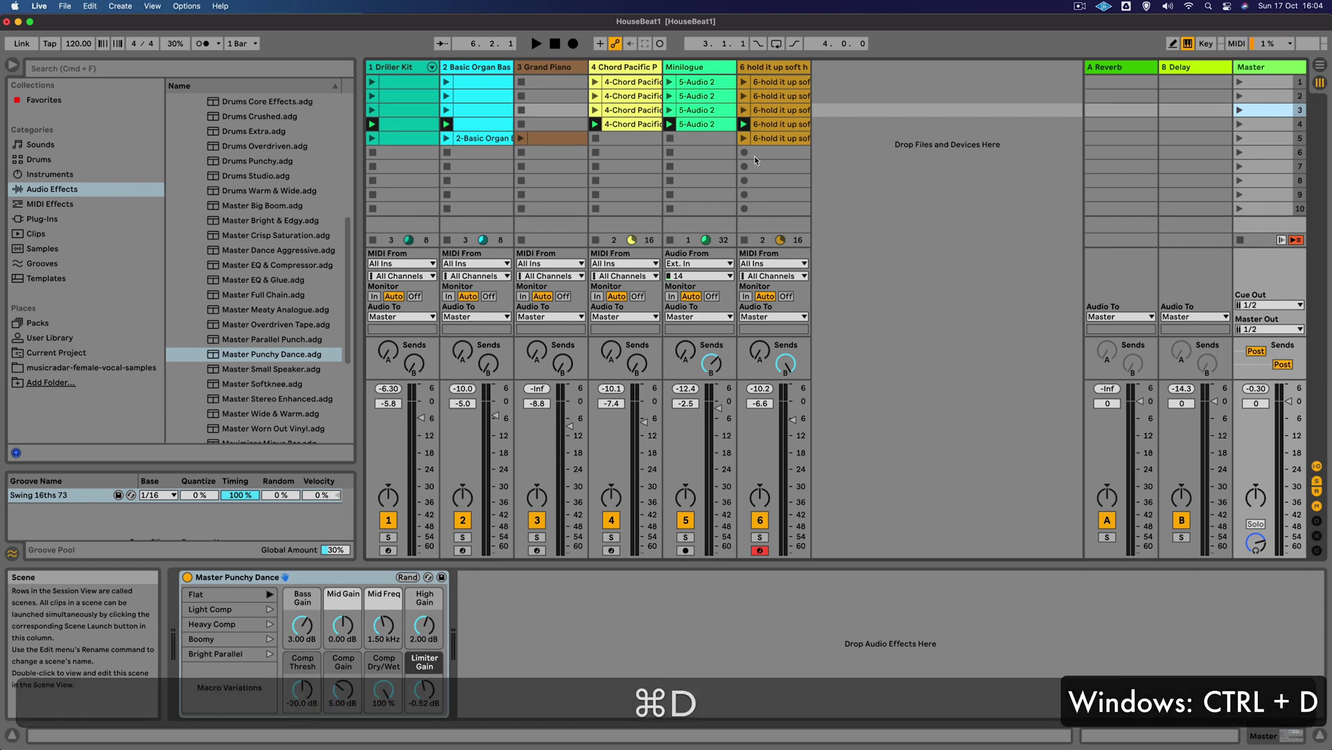
Delete the Driller Kit, 4-Chord Pacific and 5-Audio 2 clips from scene 1, then launch it.
left_click(403, 84)
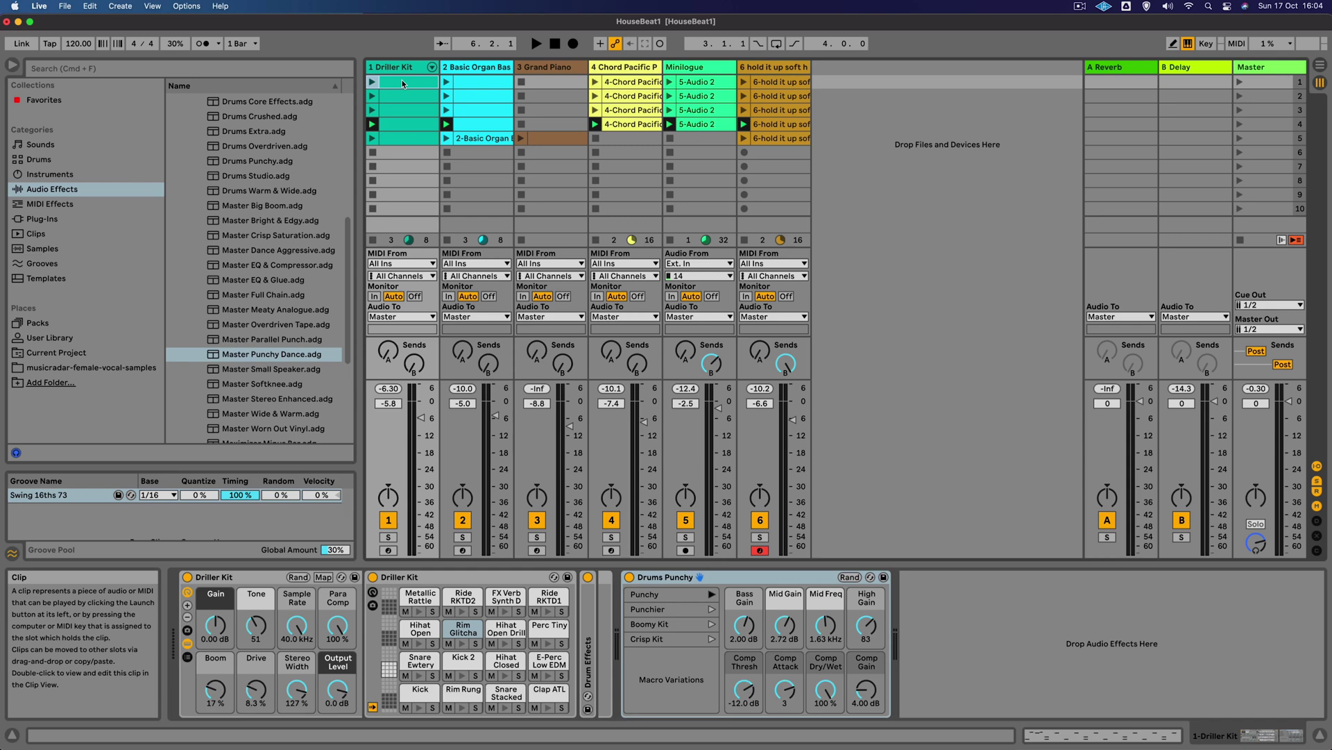
key("BackSpace")
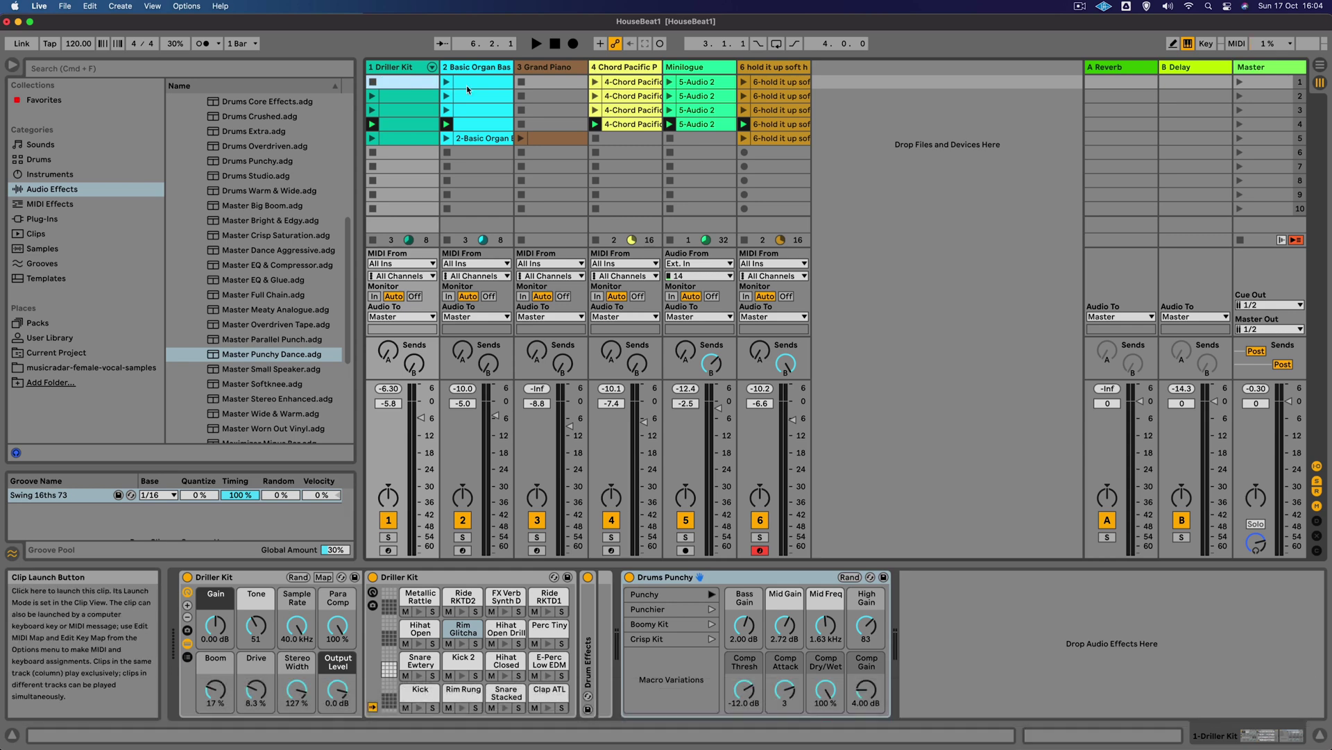
left_click(639, 84)
key("BackSpace")
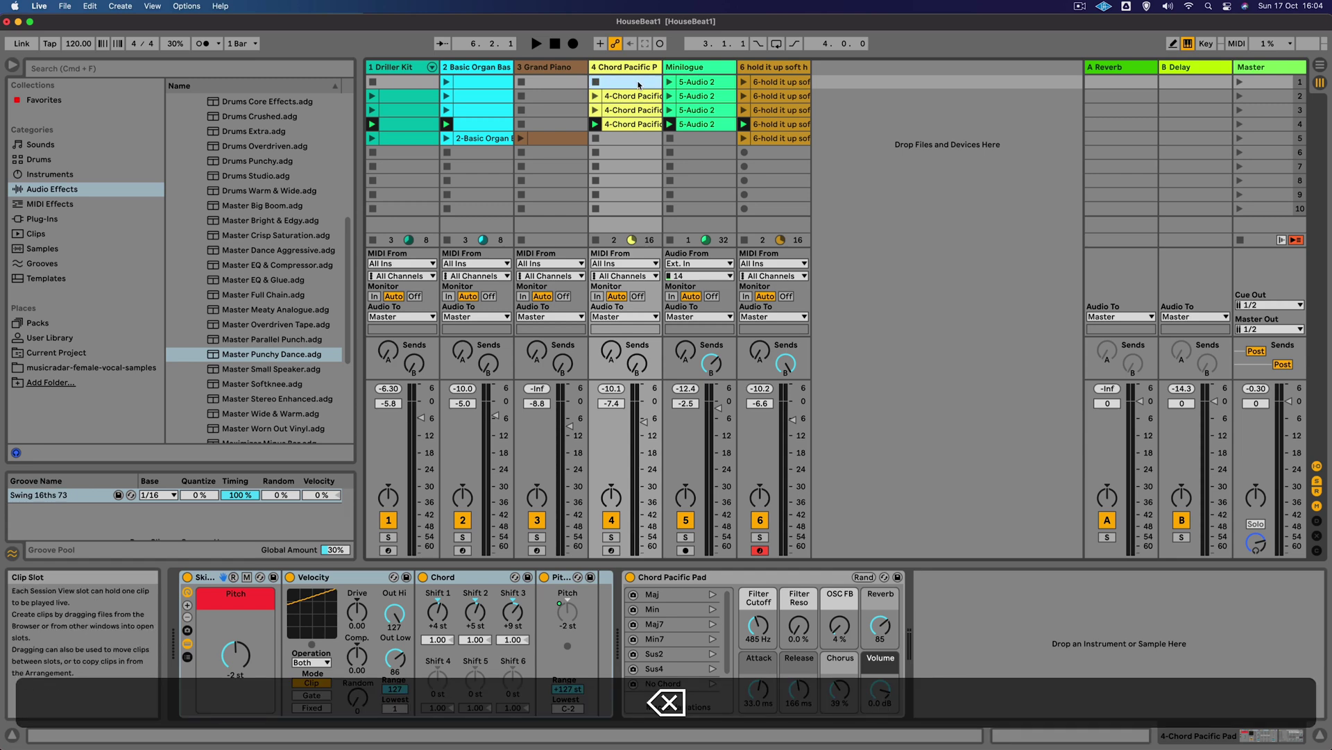
left_click(696, 84)
key("BackSpace")
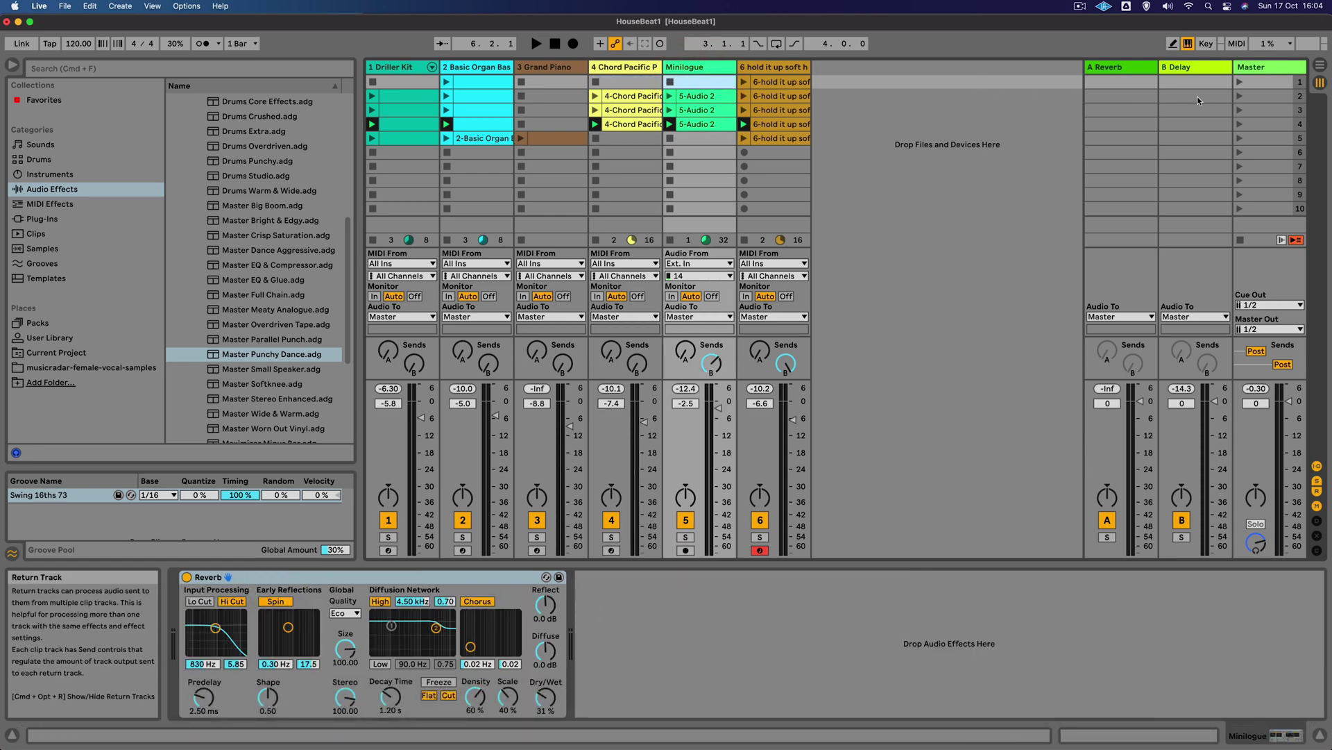
left_click(1240, 83)
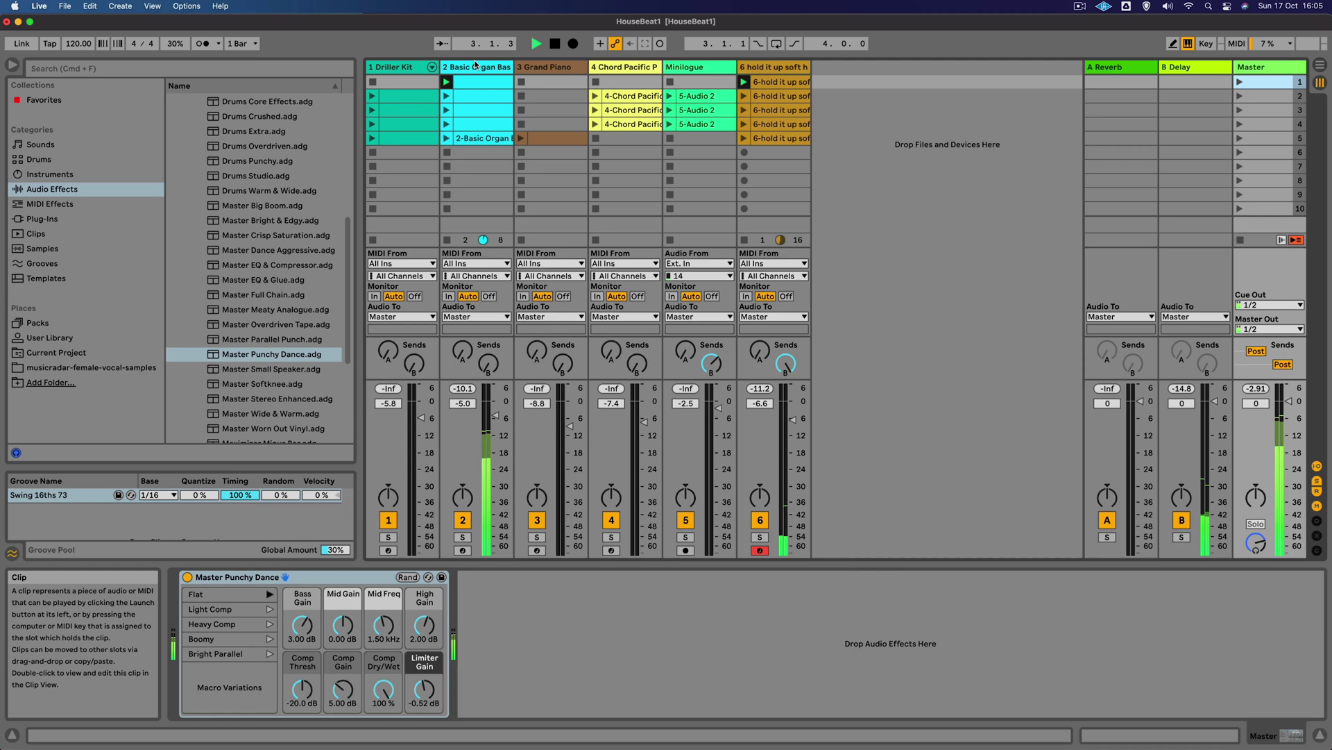
Delete scene 2's Driller Kit and Minilogue clips and launch scene 2.
left_click(410, 100)
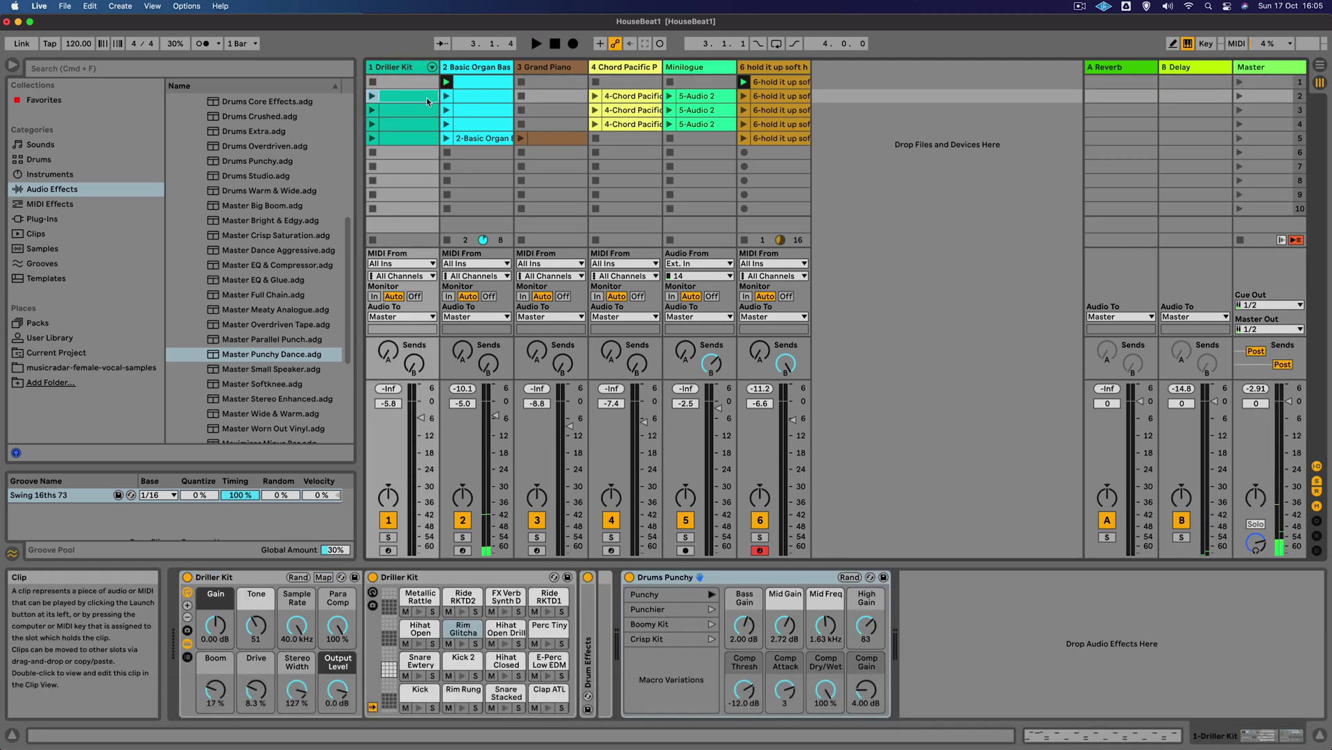
key("BackSpace")
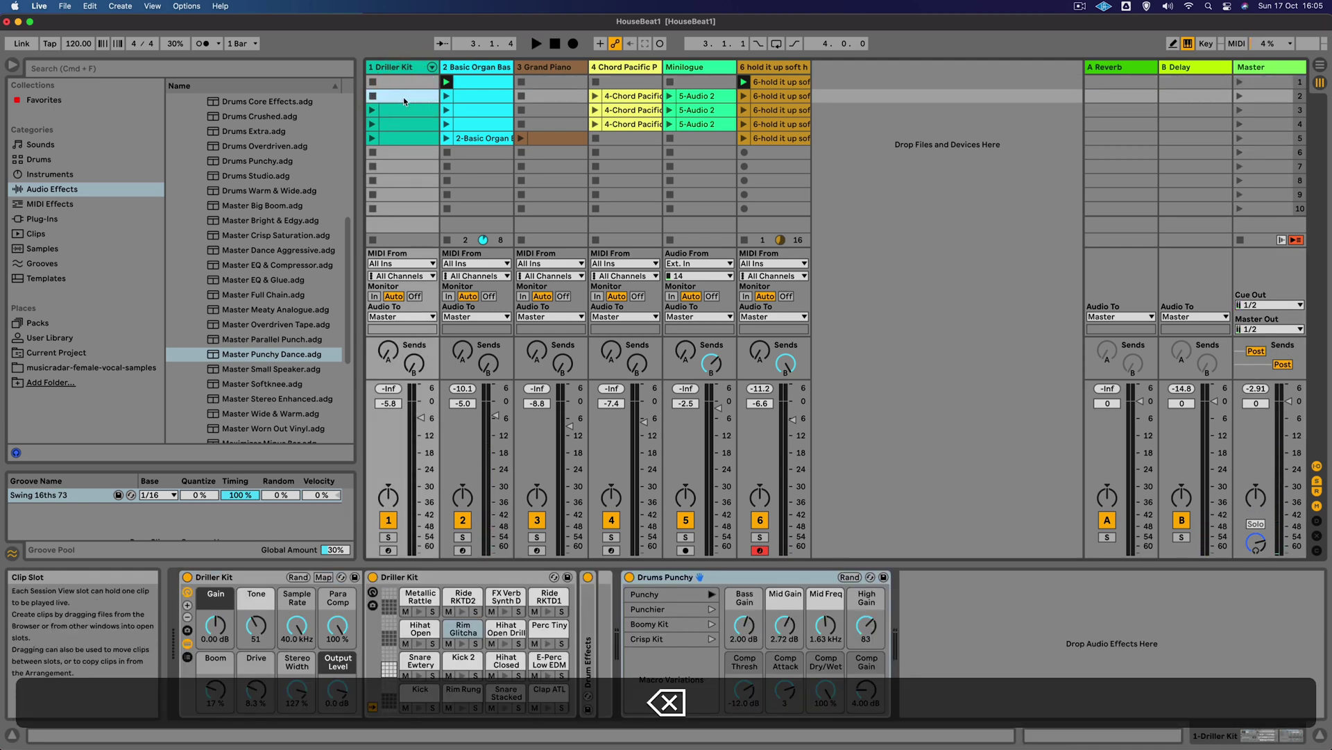
left_click(699, 97)
key("BackSpace")
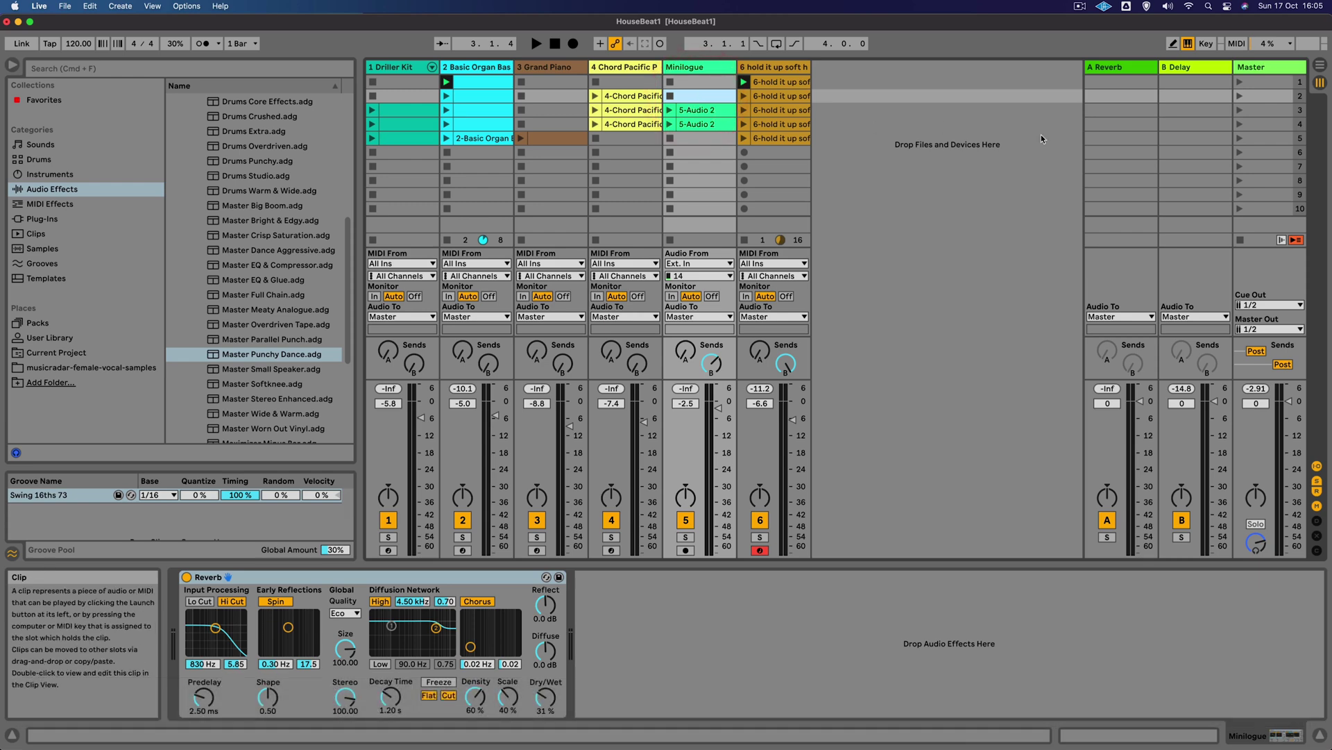
left_click(1241, 98)
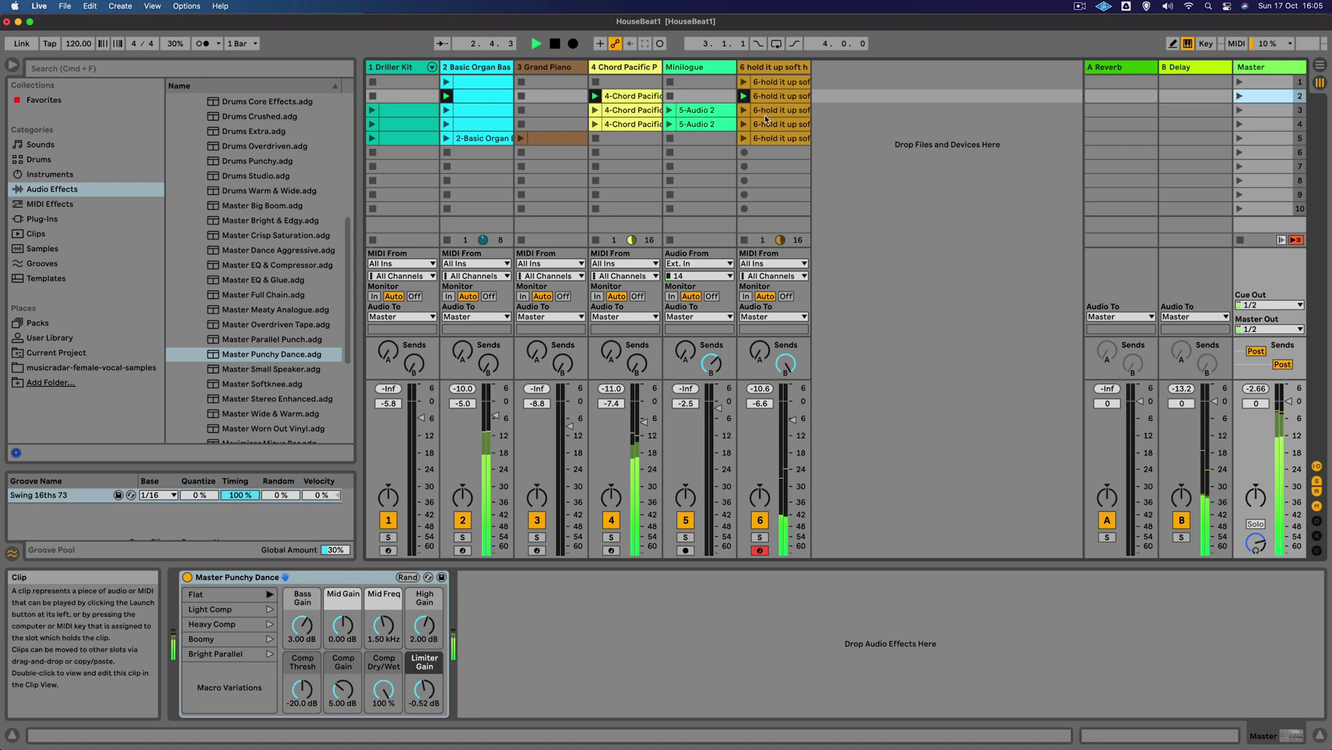
Delete scene 3's Minilogue (5-Audio 2) clip and launch scene 3.
left_click(1267, 110)
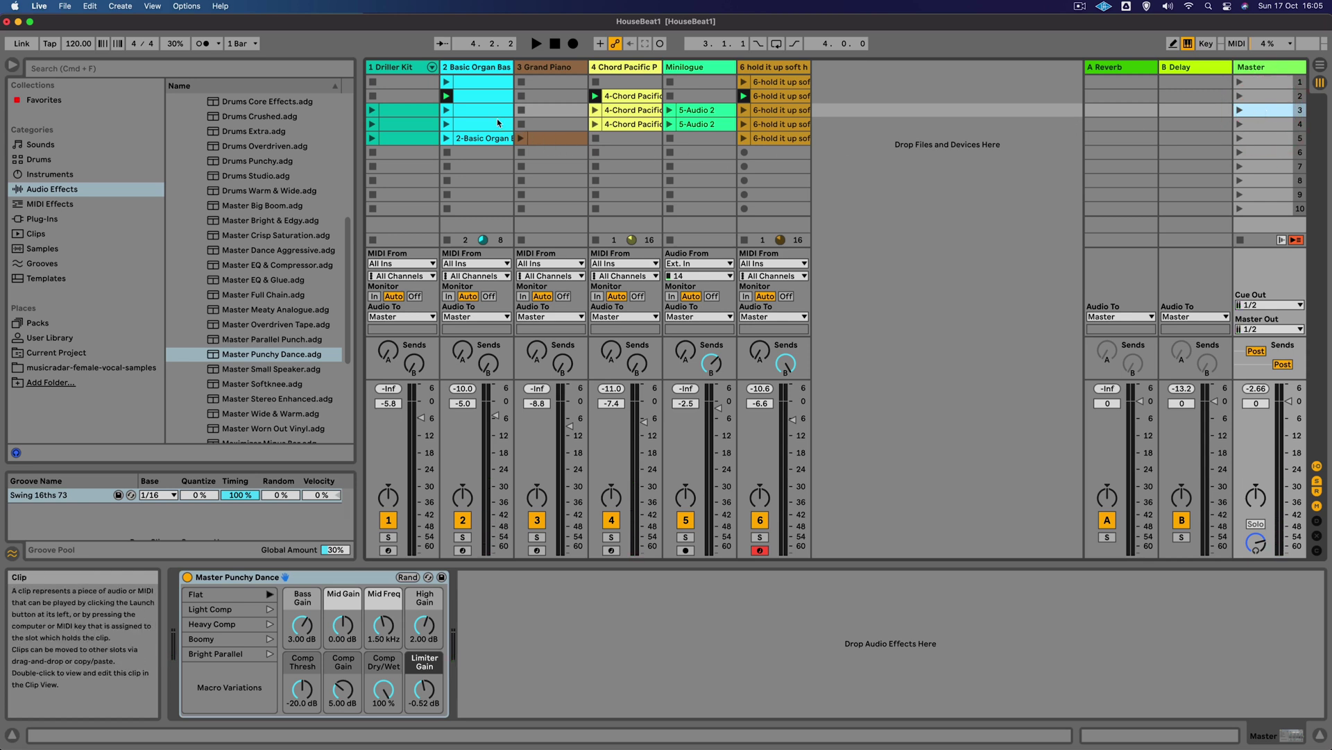
left_click(697, 111)
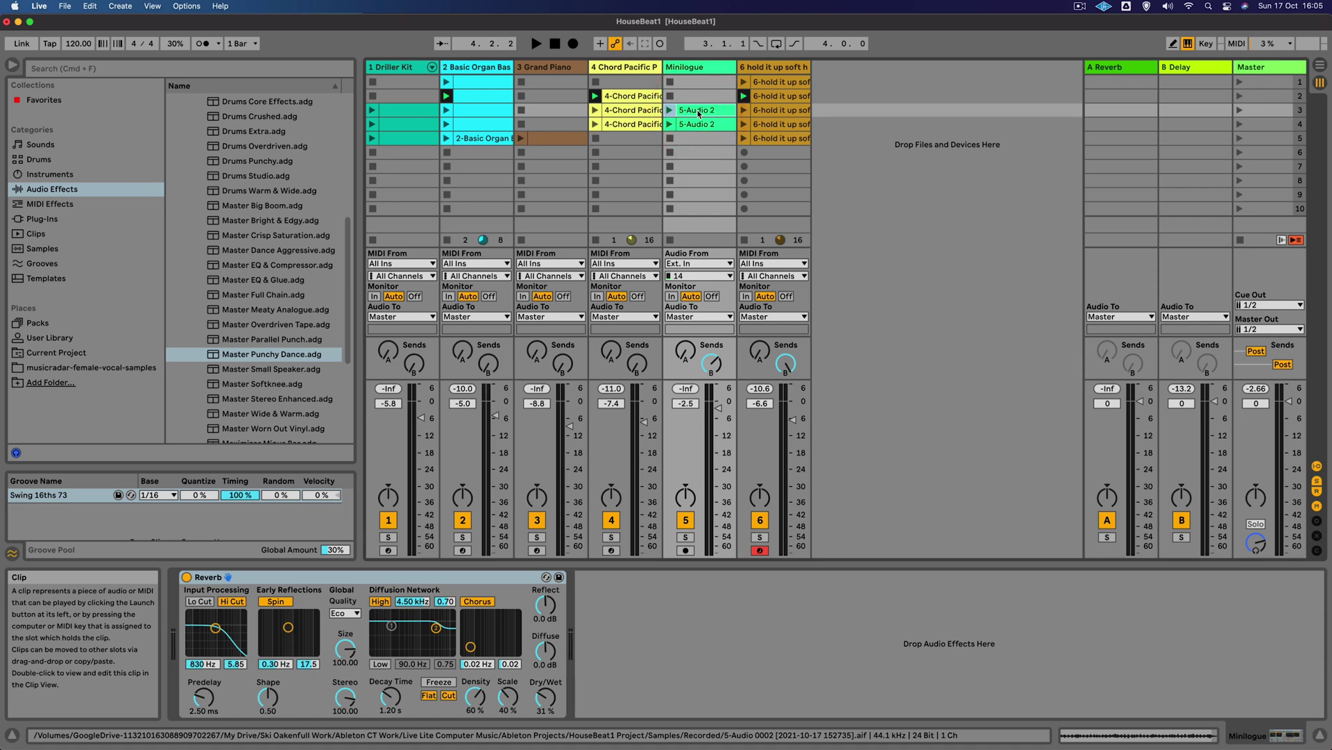
key("BackSpace")
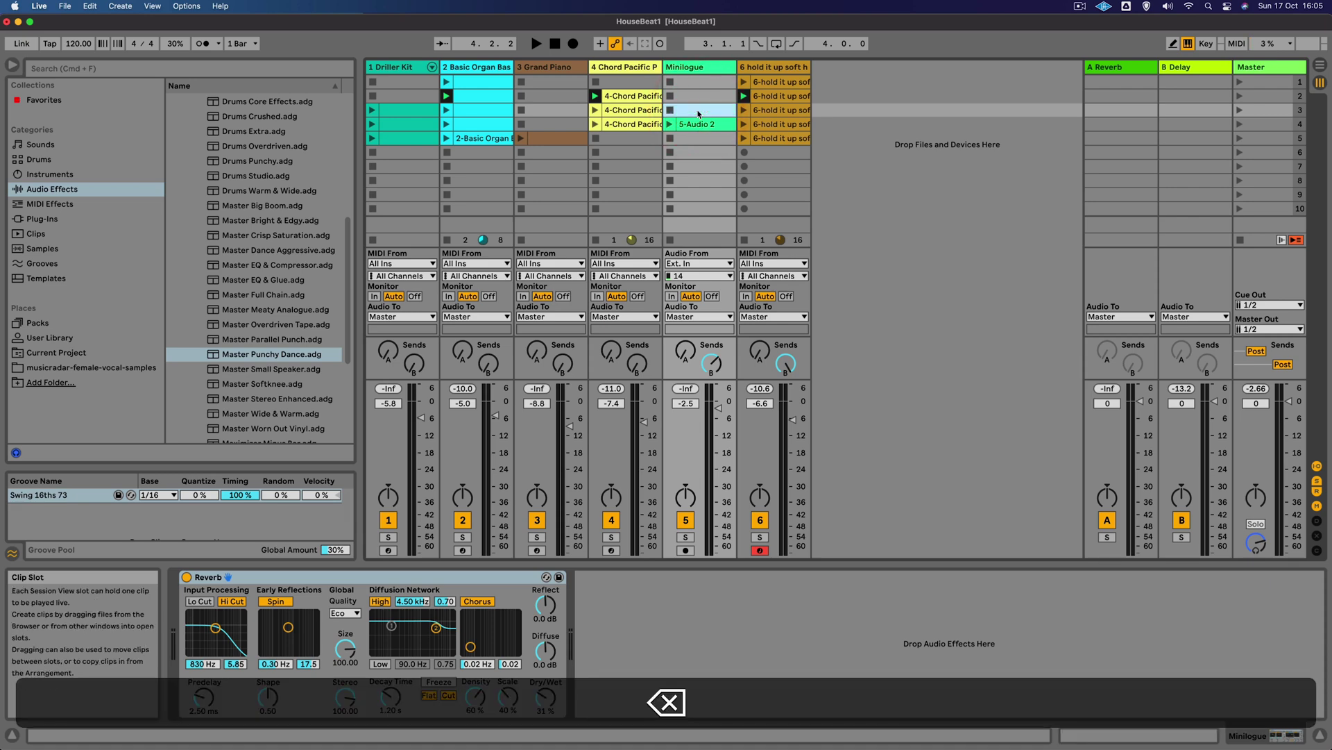
left_click(1238, 111)
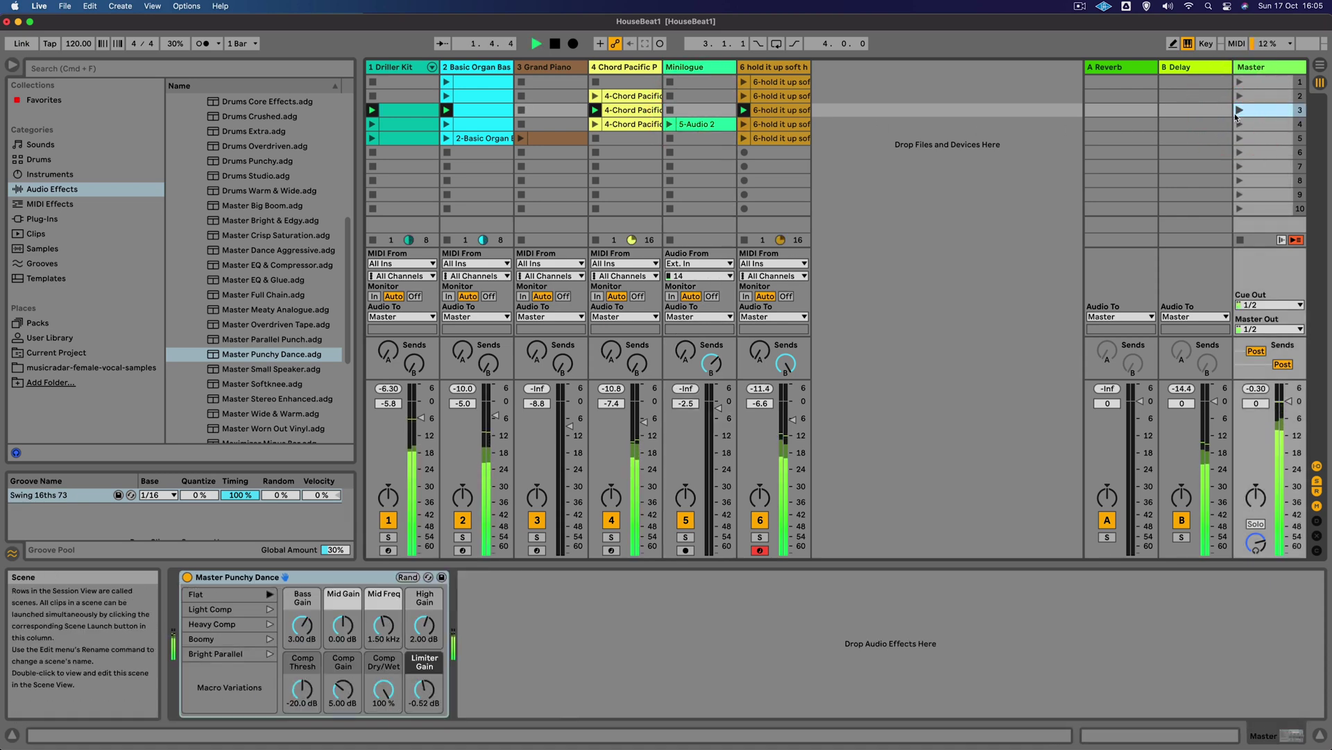
Set track 6 to -5.8 dB and track 1 to -7.4 dB, then stop playback.
left_click_drag(792, 418, 792, 417)
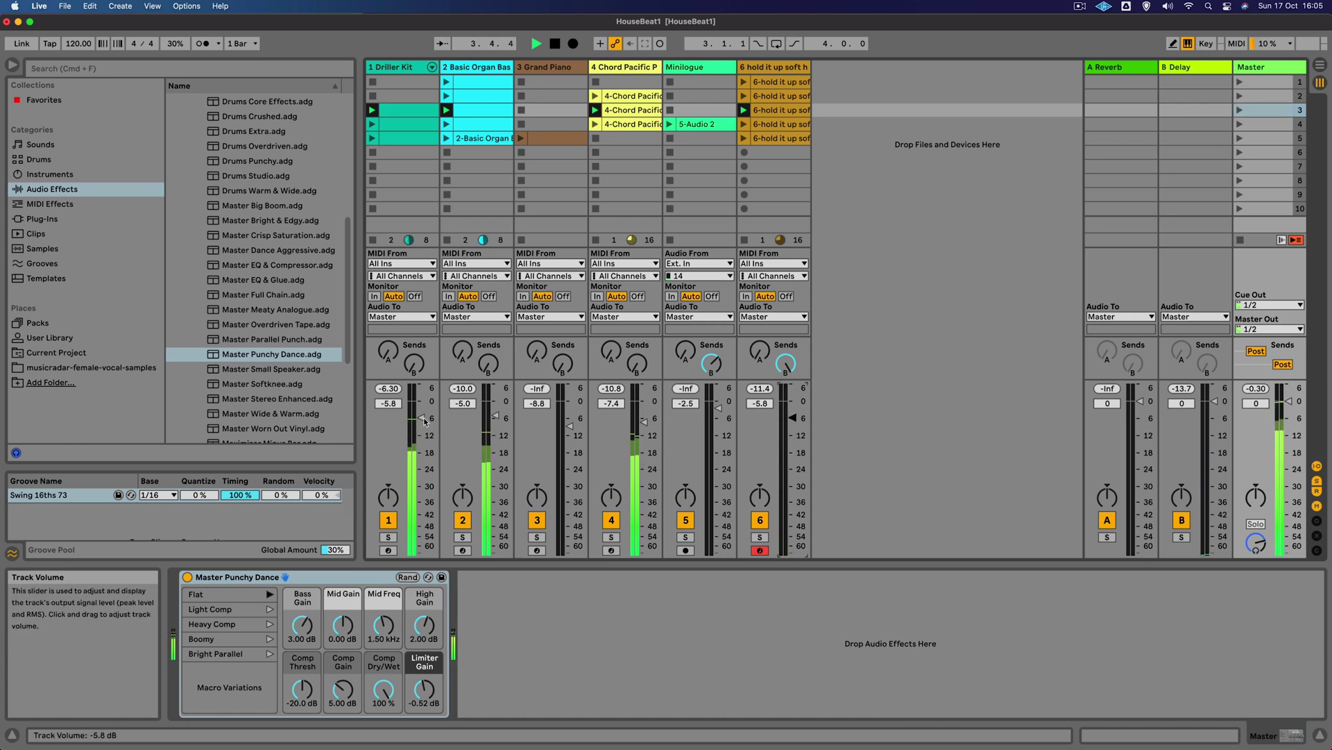
left_click_drag(420, 417, 421, 421)
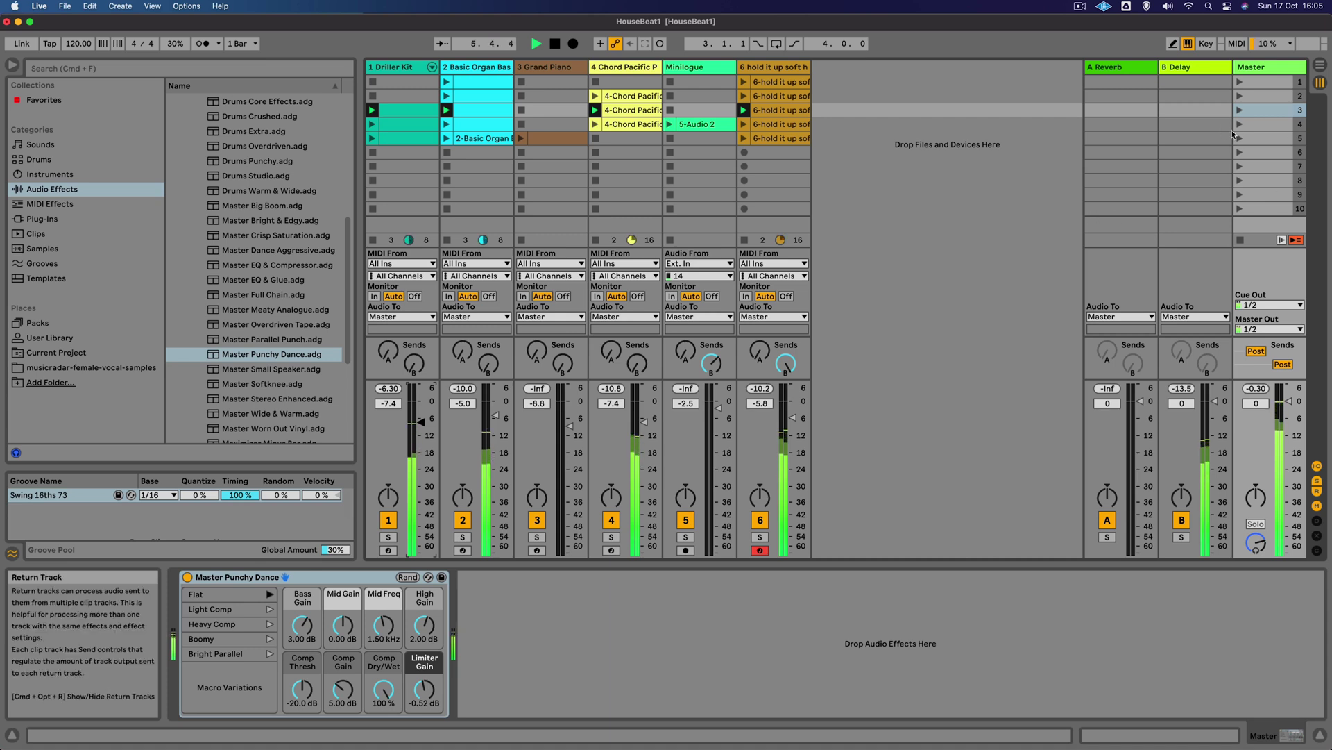
key("space")
left_click(1263, 125)
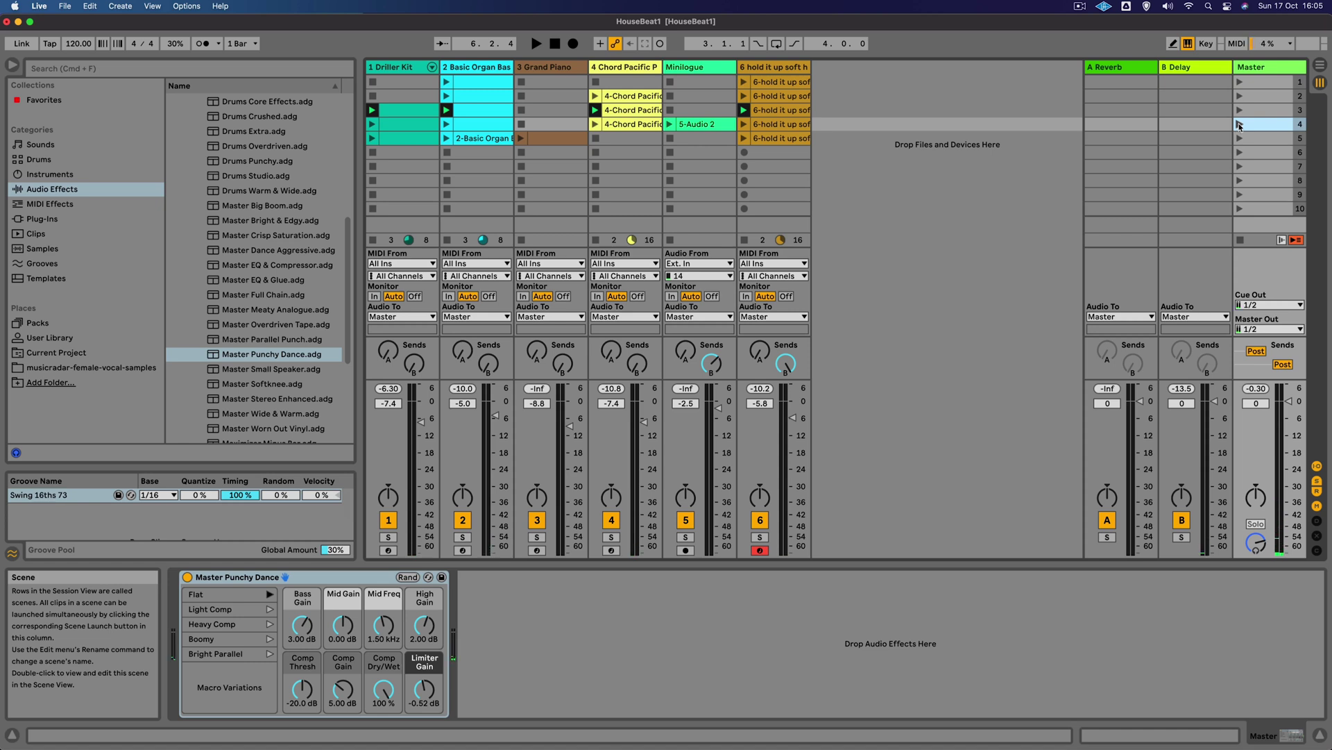
Audition scene 4, then duplicate it into a new scene 5.
left_click(1240, 124)
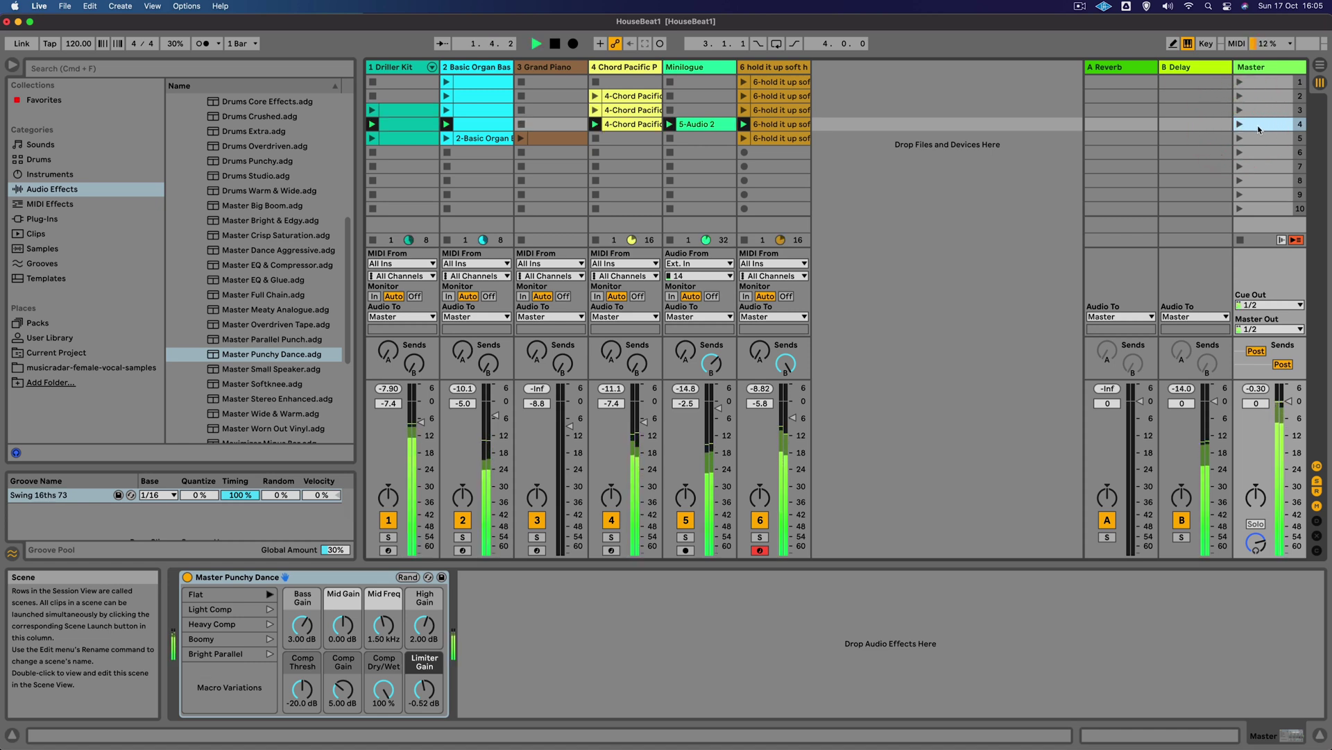
key("space")
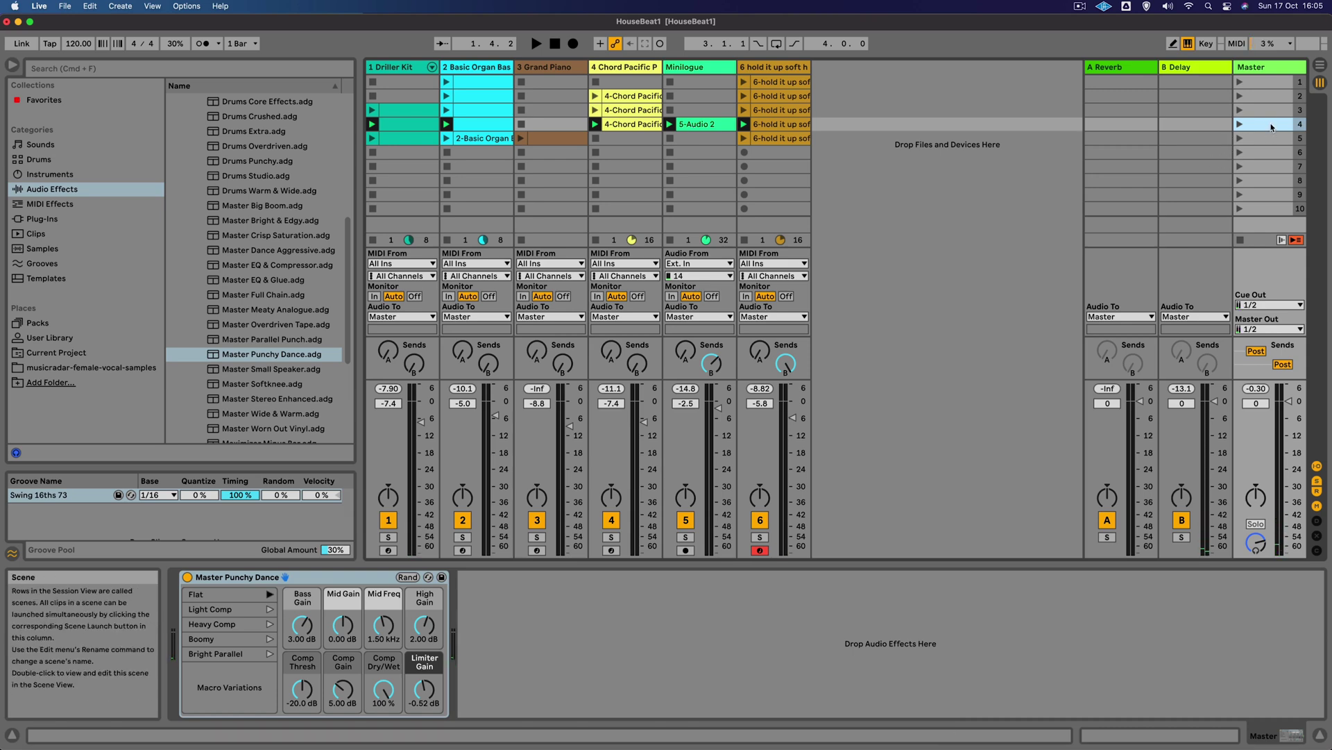
key("super+d")
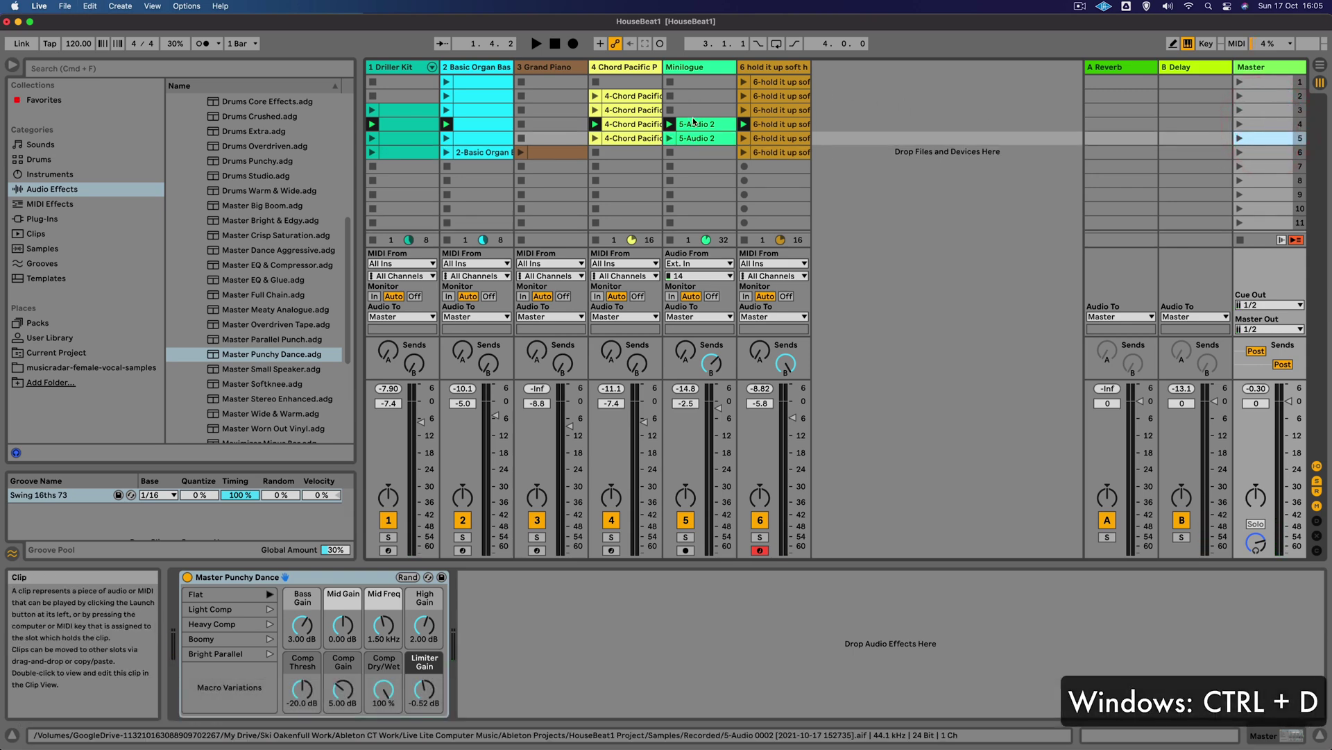
Delete the 5-Audio 2 clip from scene 4, then play scenes 4 and 5 to compare.
left_click(696, 124)
key("BackSpace")
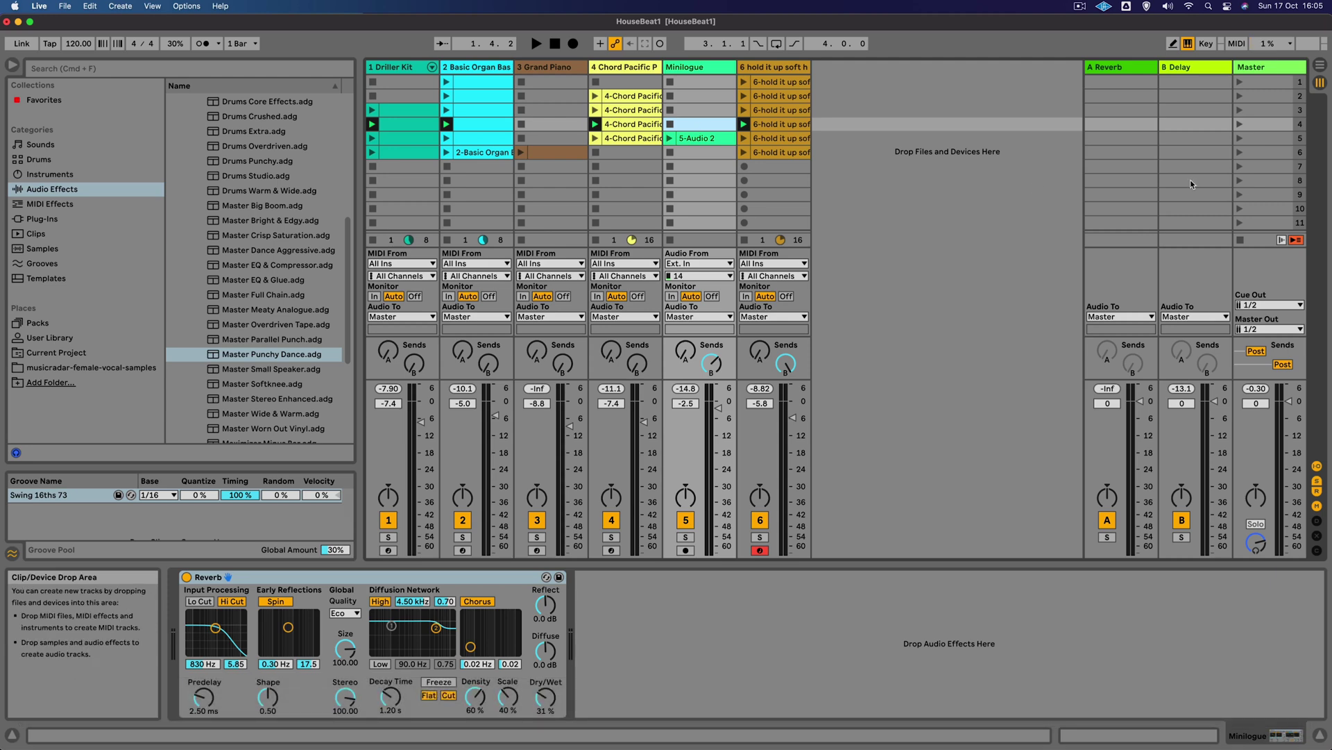
left_click(1240, 123)
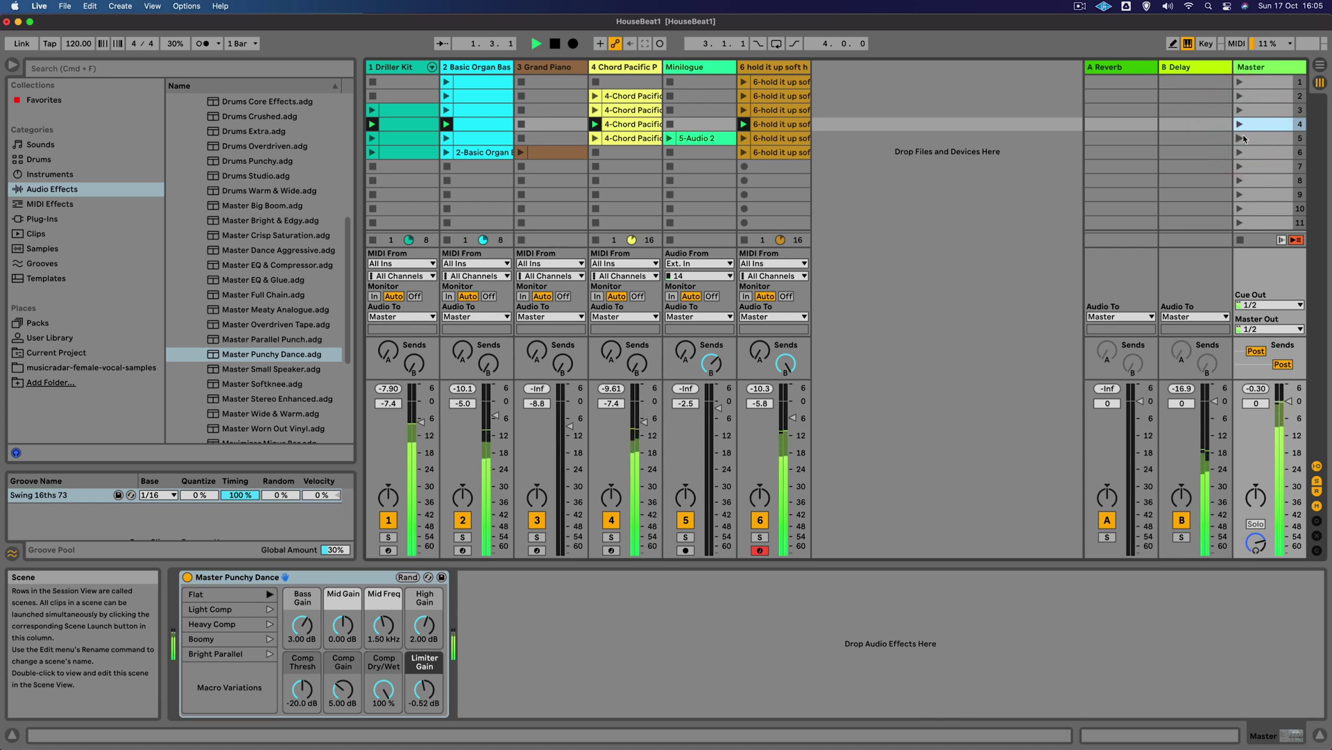
left_click(1240, 139)
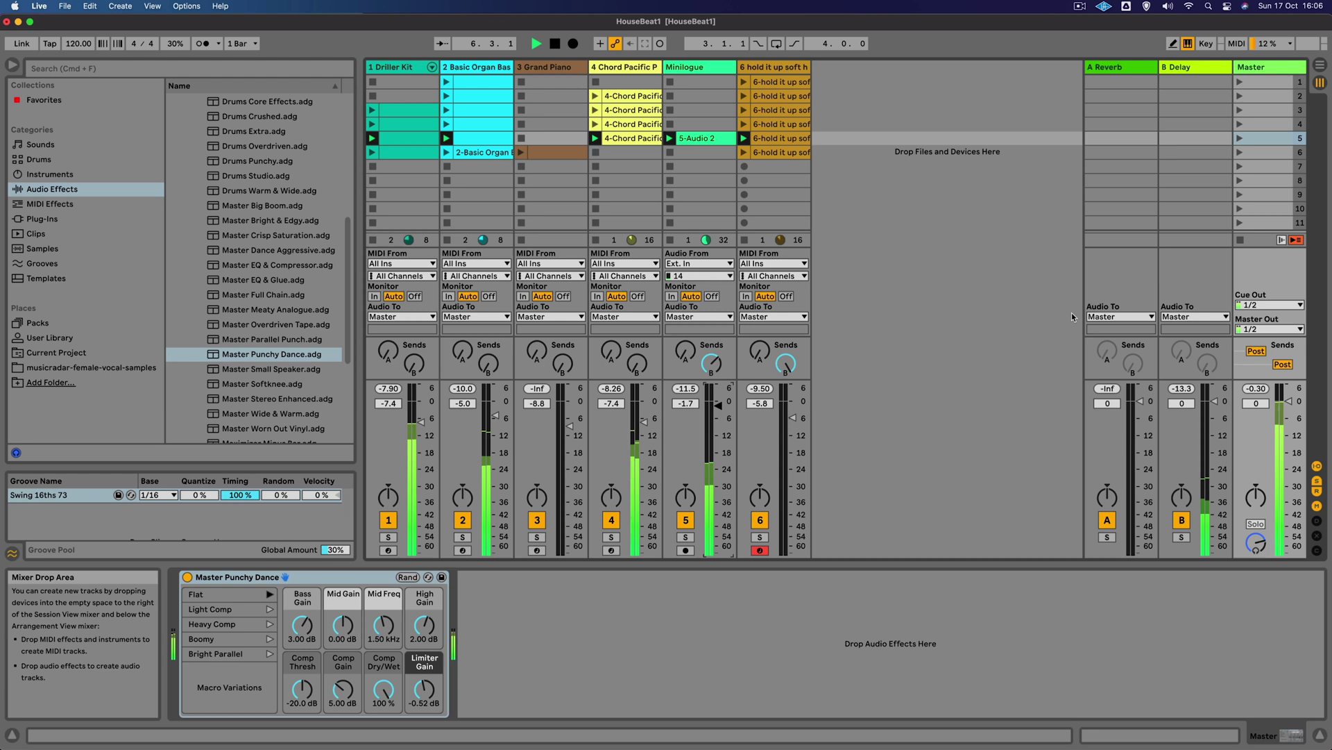
Duplicate scene 5 into scene 6, remove its drum clip, and play scene 6.
left_click(1260, 138)
key("super+d")
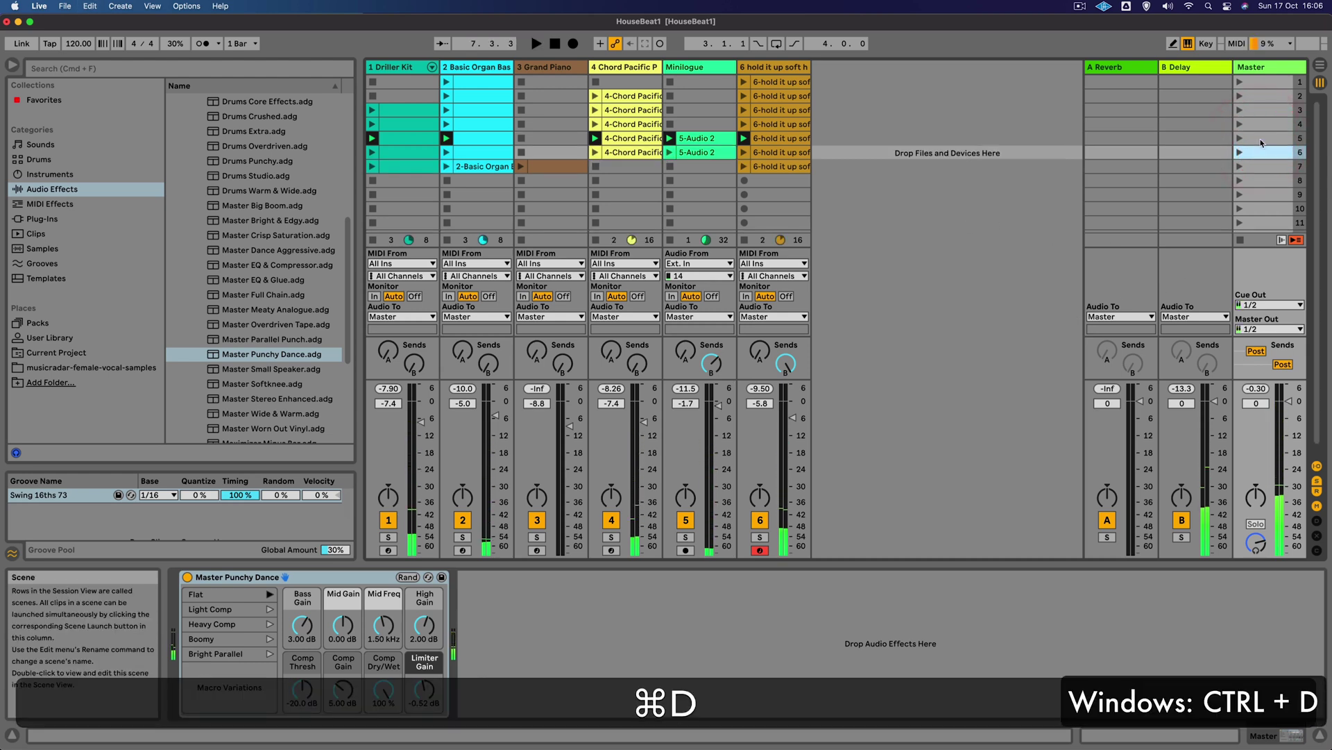
left_click(400, 153)
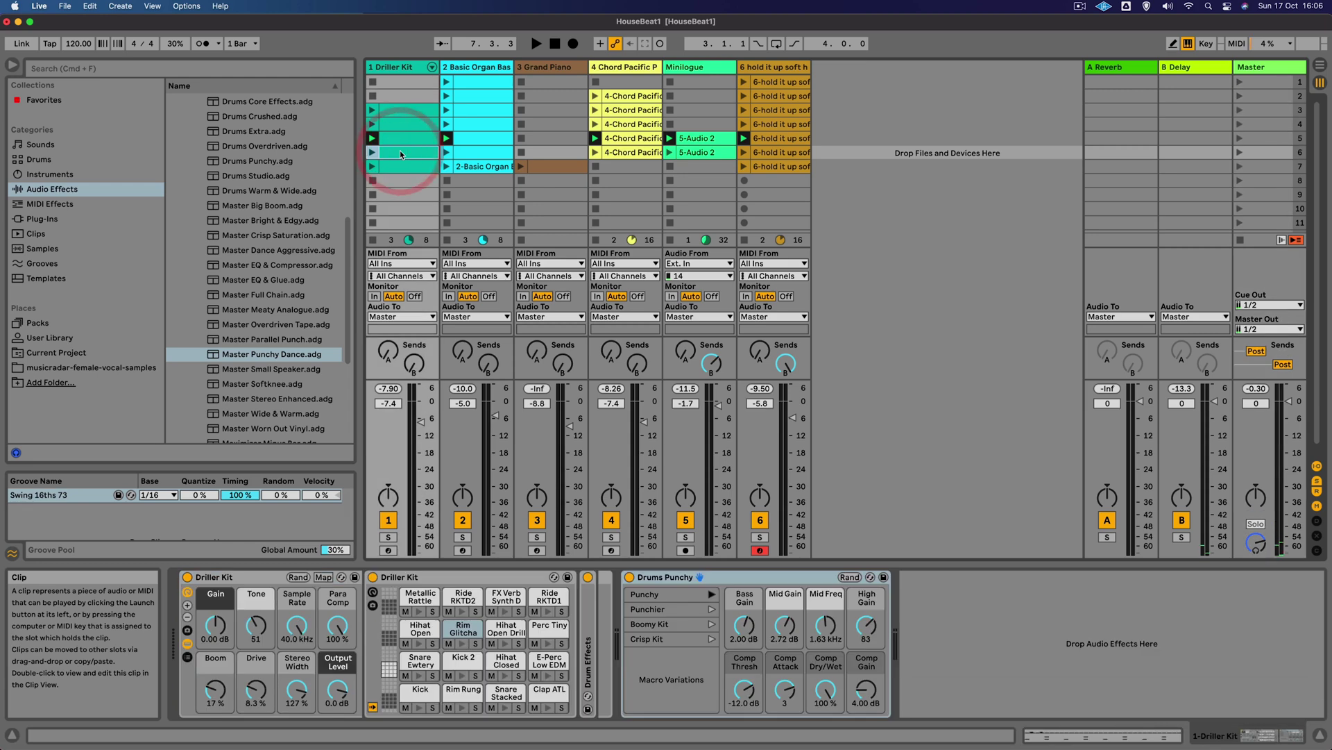
key("BackSpace")
left_click(1241, 152)
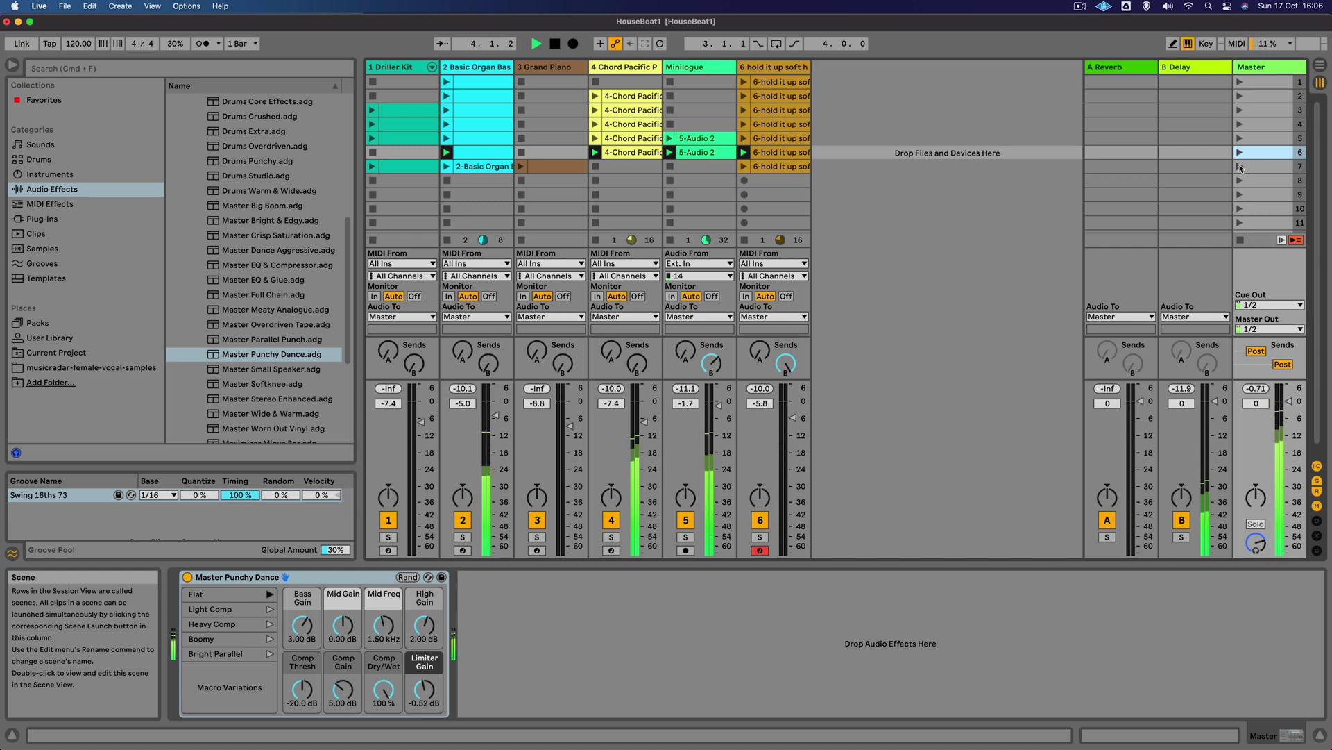
Play scene 7, raise track 6's volume to -5.2 dB, and stop playback.
left_click(1240, 166)
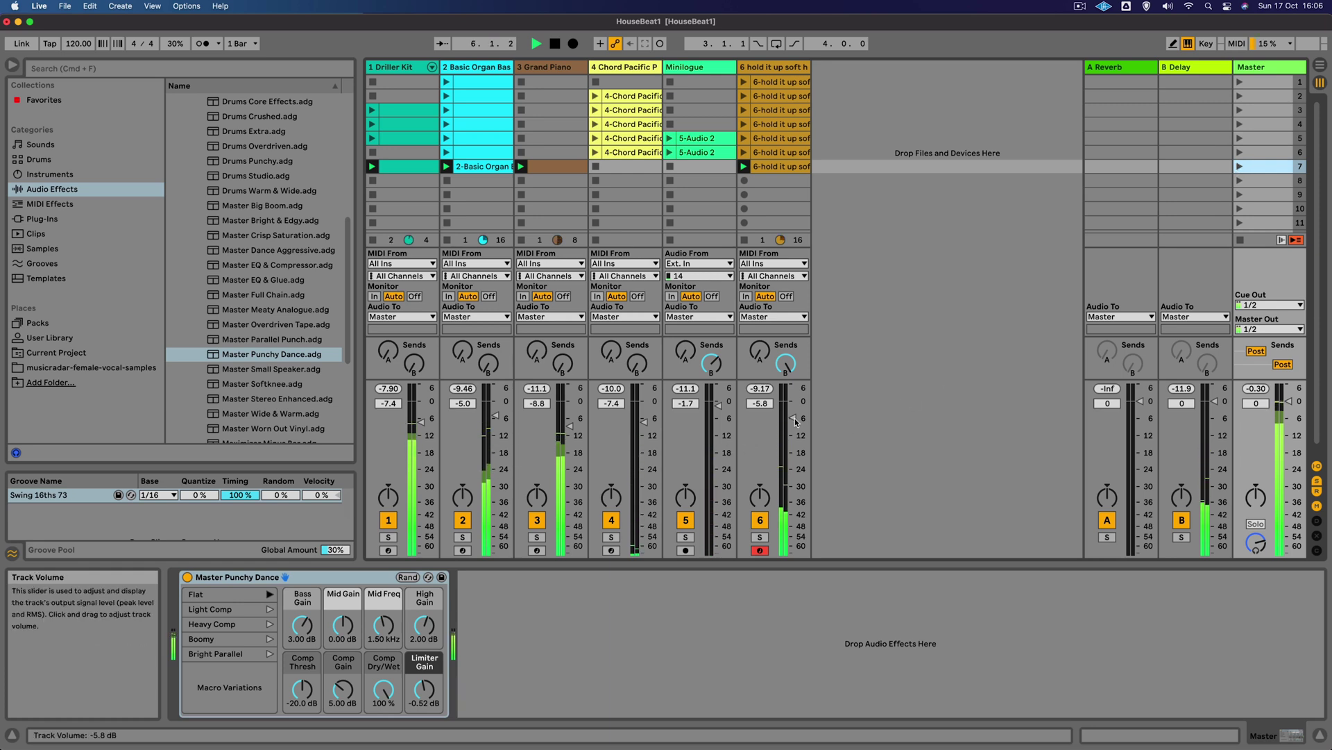
left_click_drag(773, 431, 773, 427)
key("space")
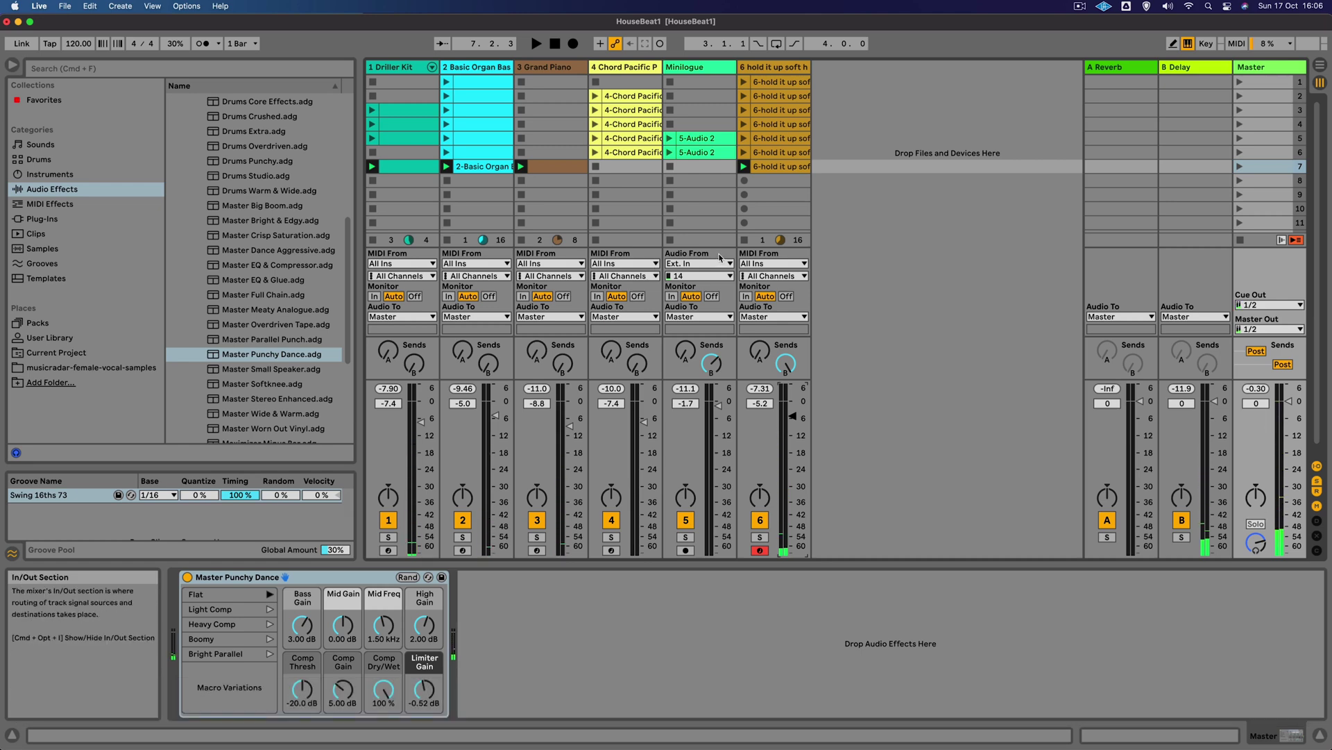
In Arrangement View, set the insert marker at the song start and fit track heights, then return to Session View.
key("Tab")
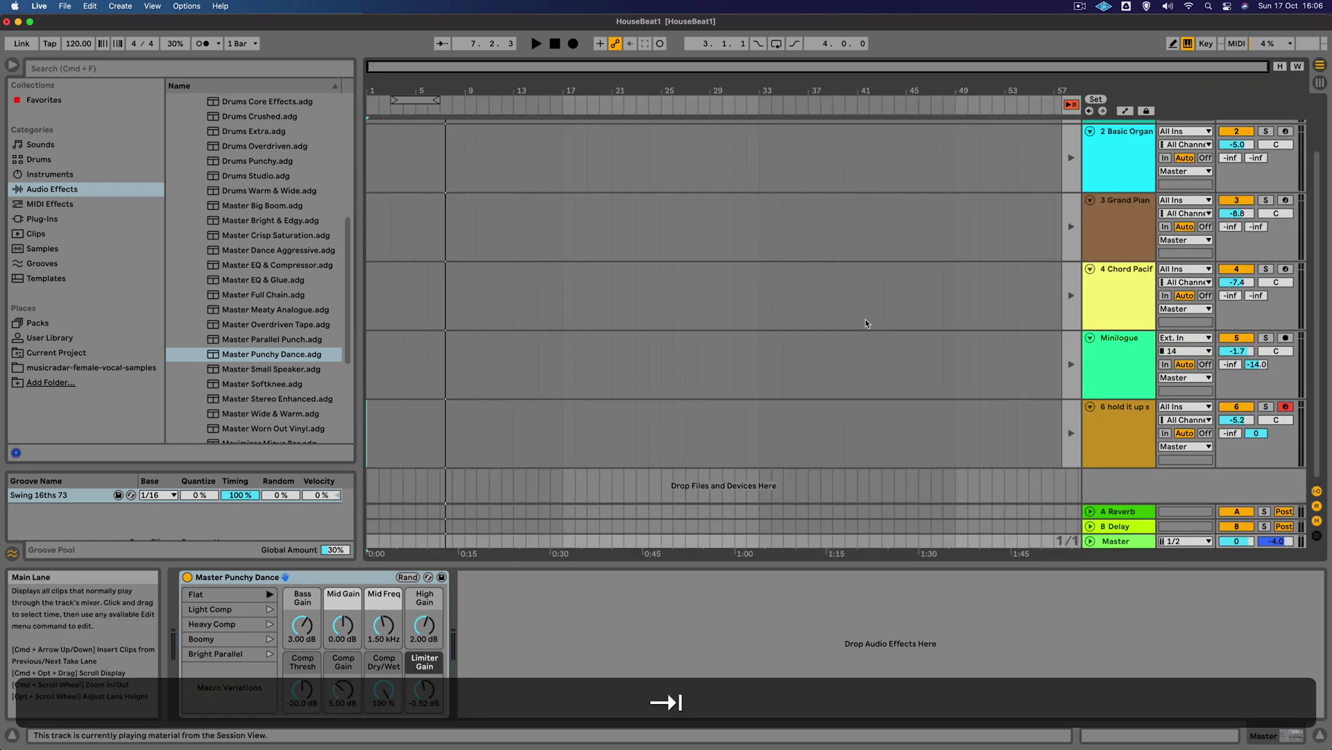
left_click(368, 157)
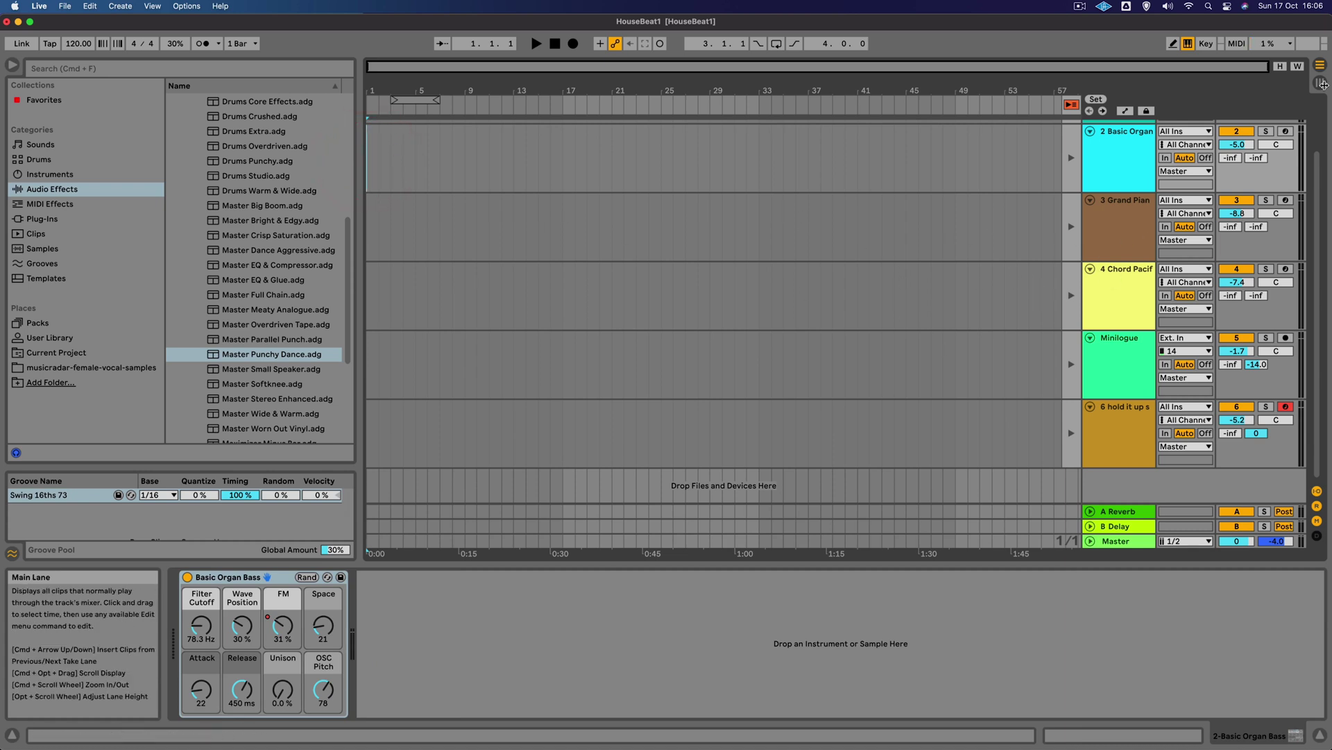
left_click(1280, 66)
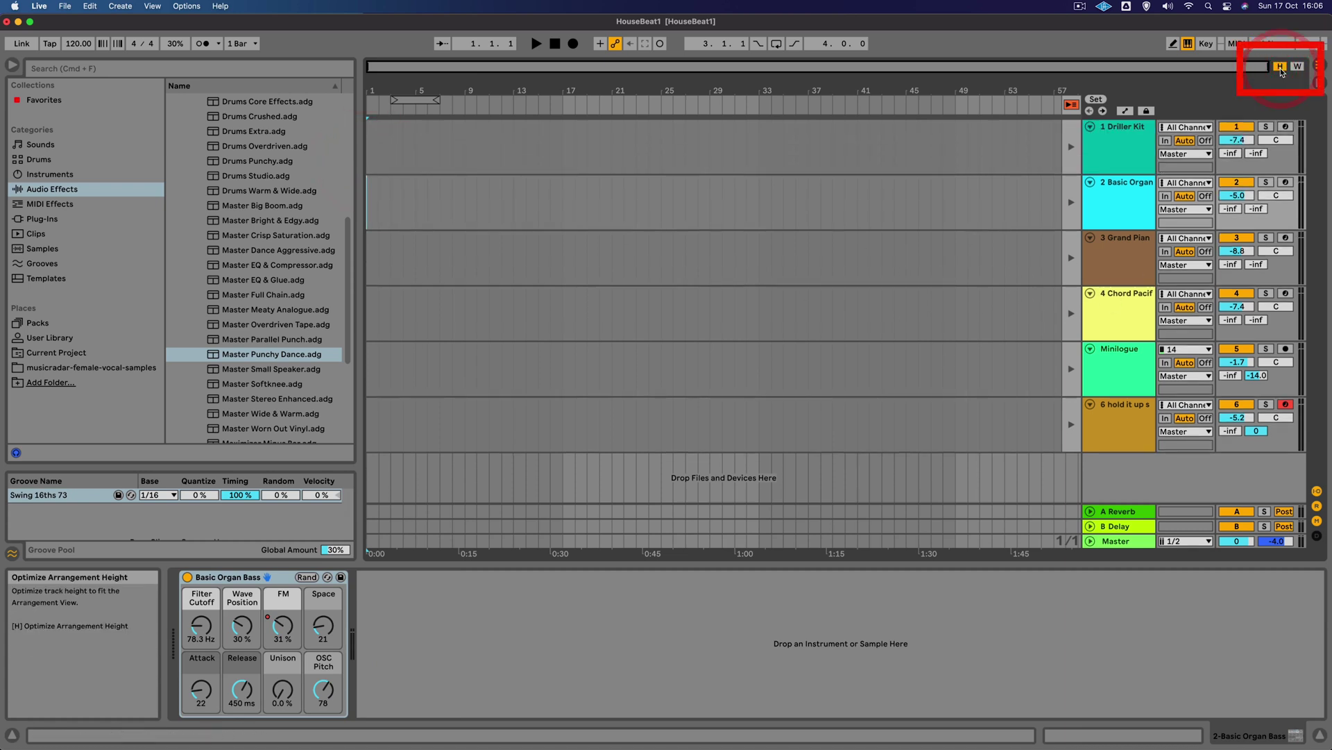
left_click(1281, 67)
key("Tab")
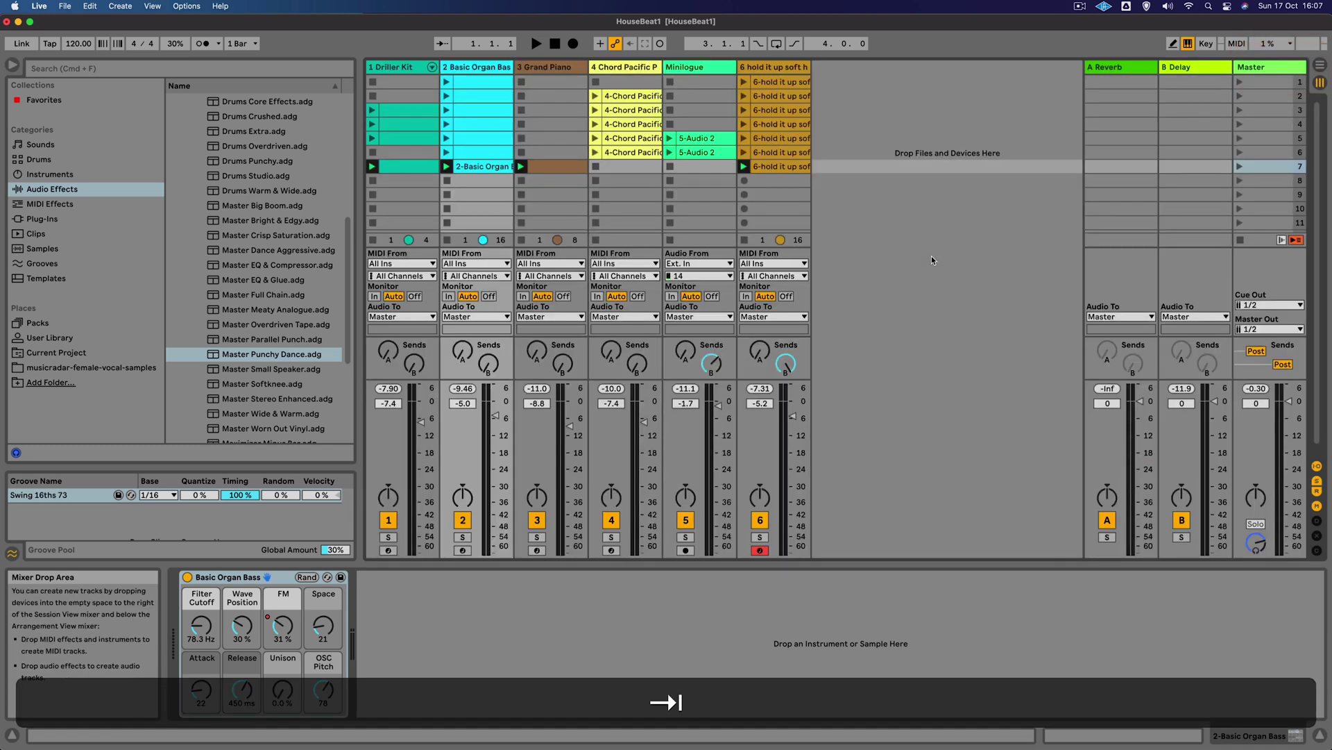
Select the first scene and, during playback, raise the tempo from 120.00 to 125.00 BPM.
left_click(1264, 85)
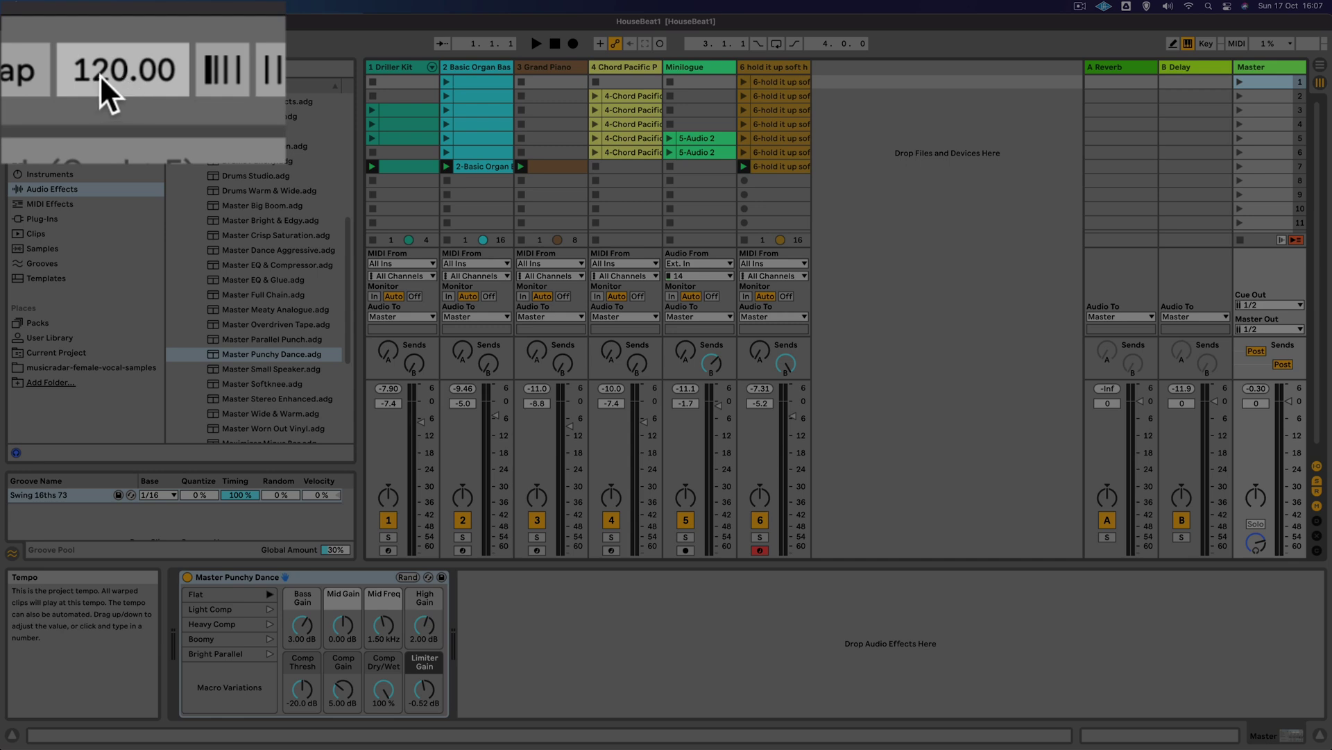
key("space")
left_click_drag(104, 73, 105, 55)
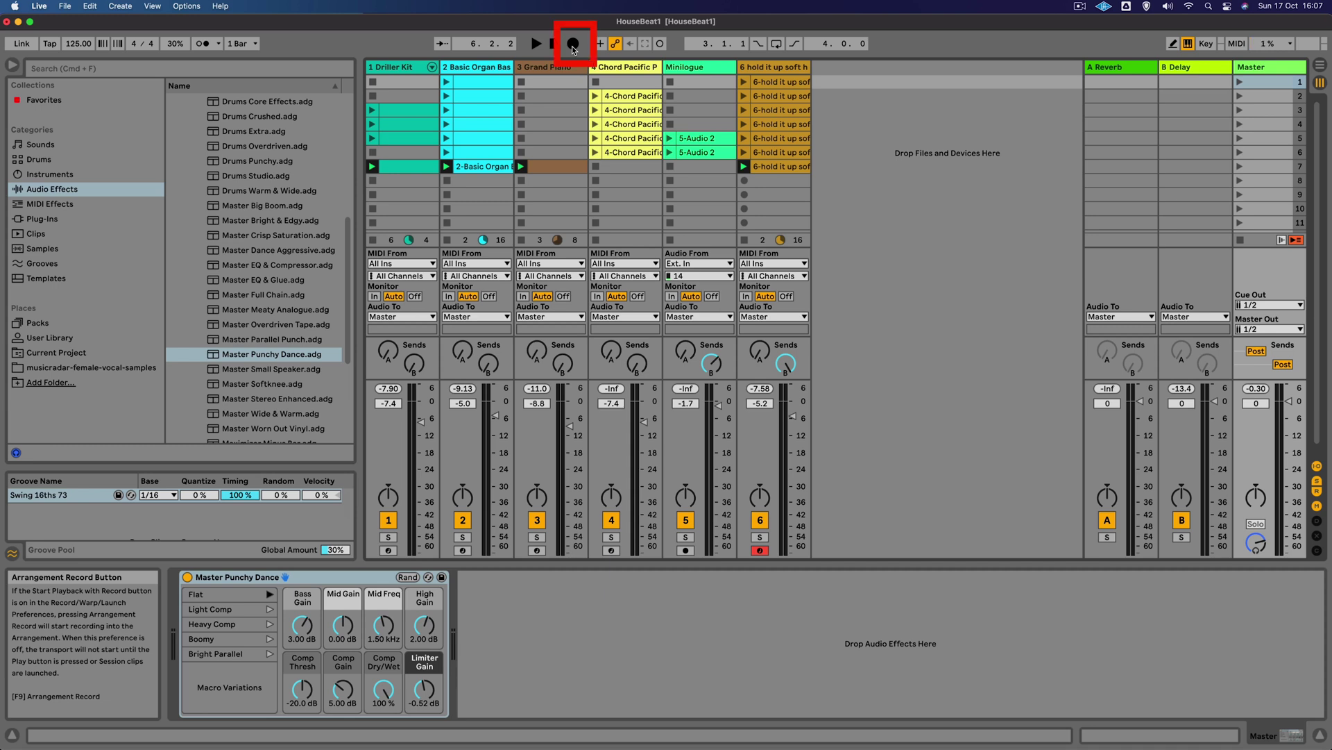
Start arrangement recording and launch scenes 1, 2 and 3, checking progress in Arrangement View.
left_click(574, 44)
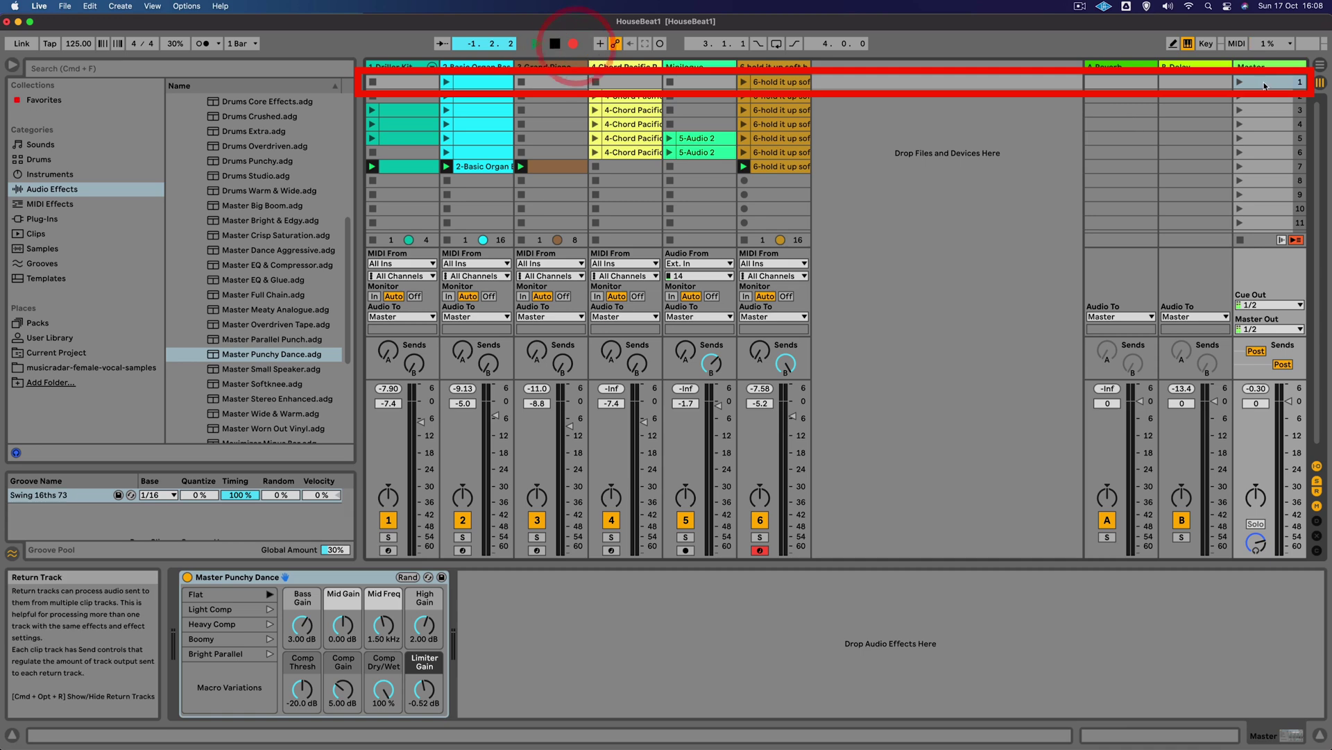
left_click(1240, 82)
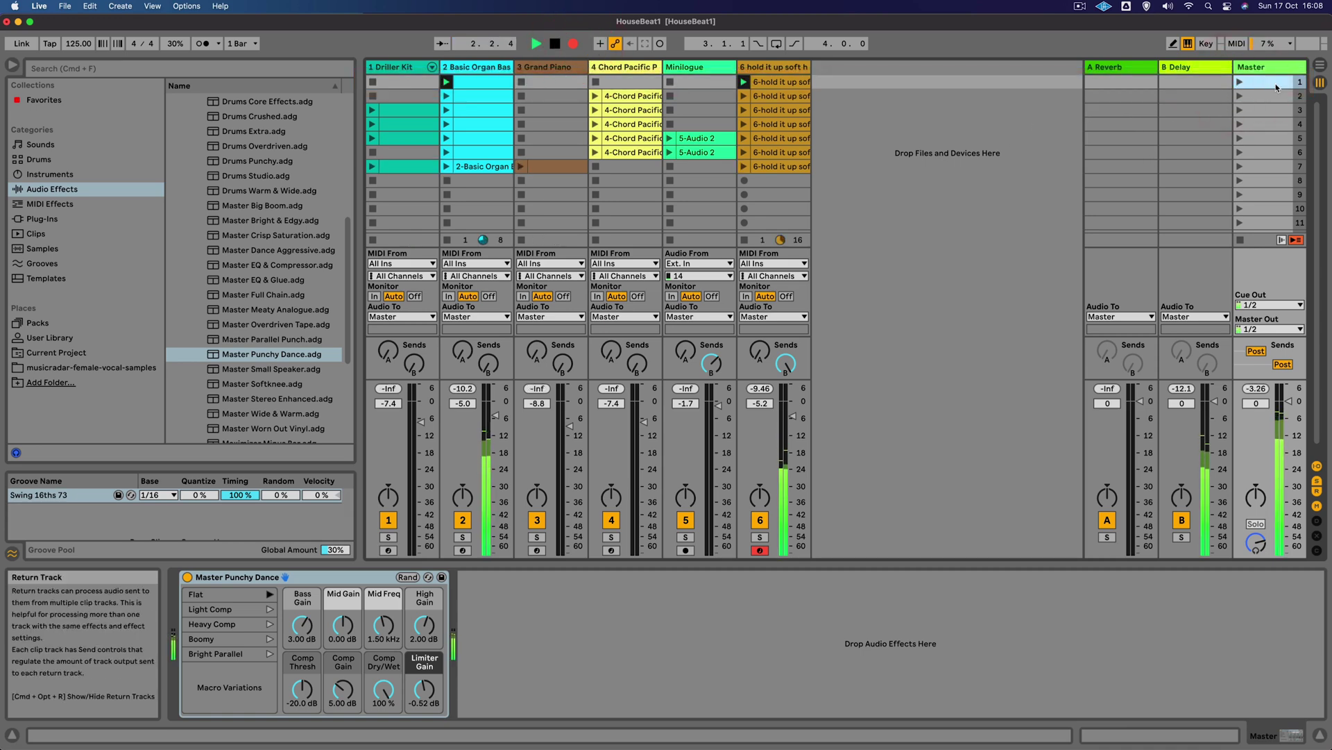
left_click(1320, 66)
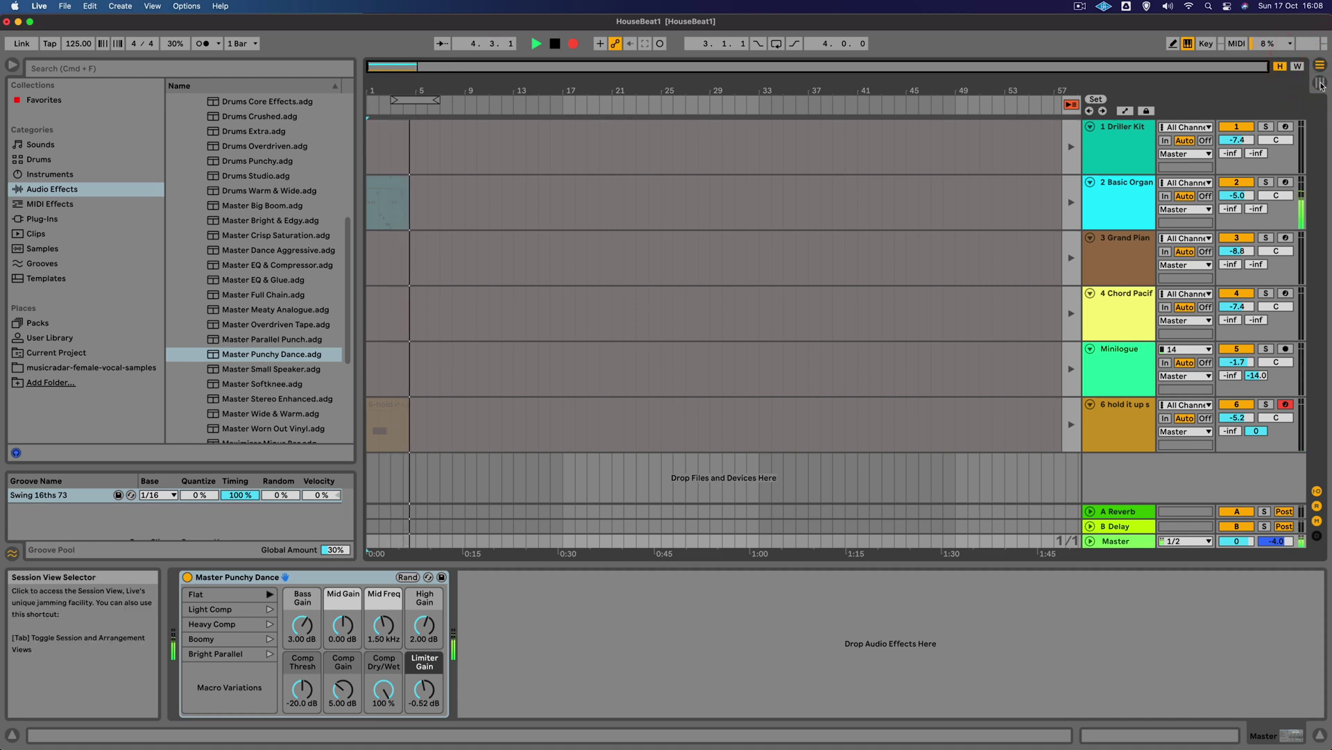
left_click(1321, 82)
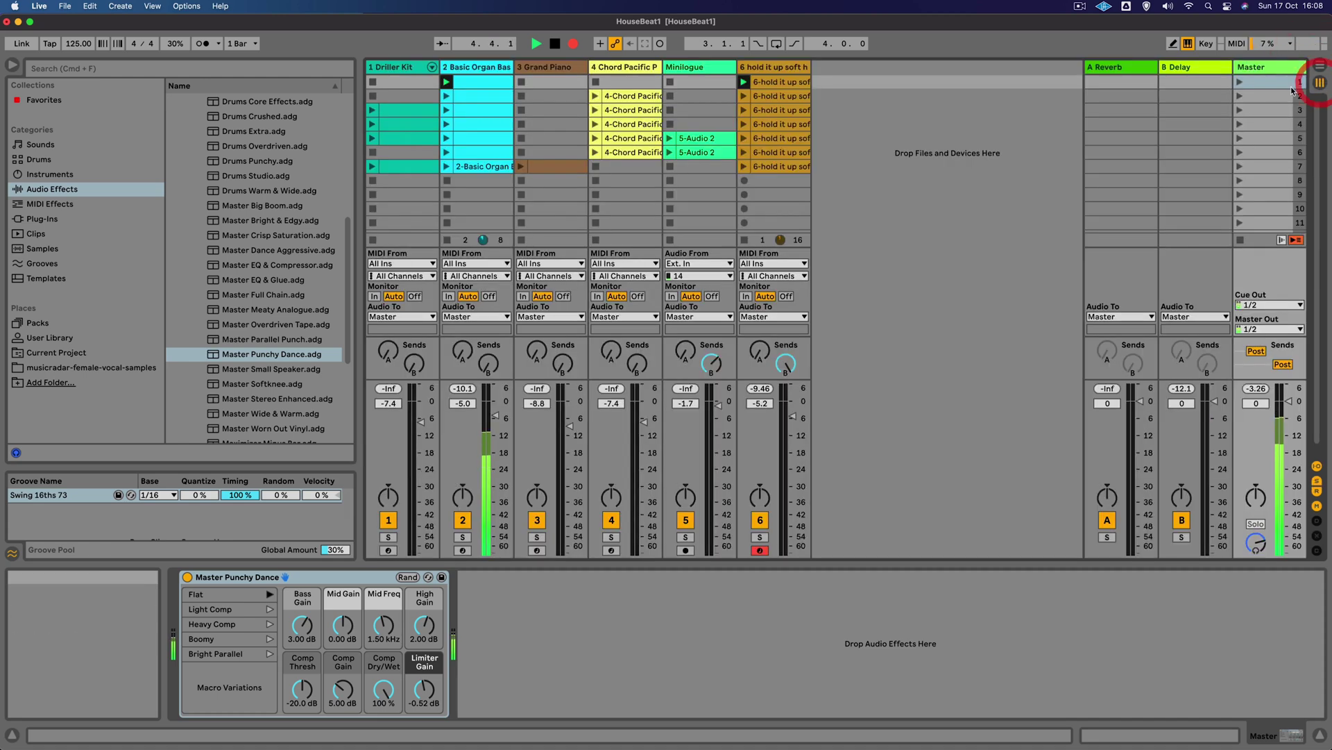
left_click(1239, 96)
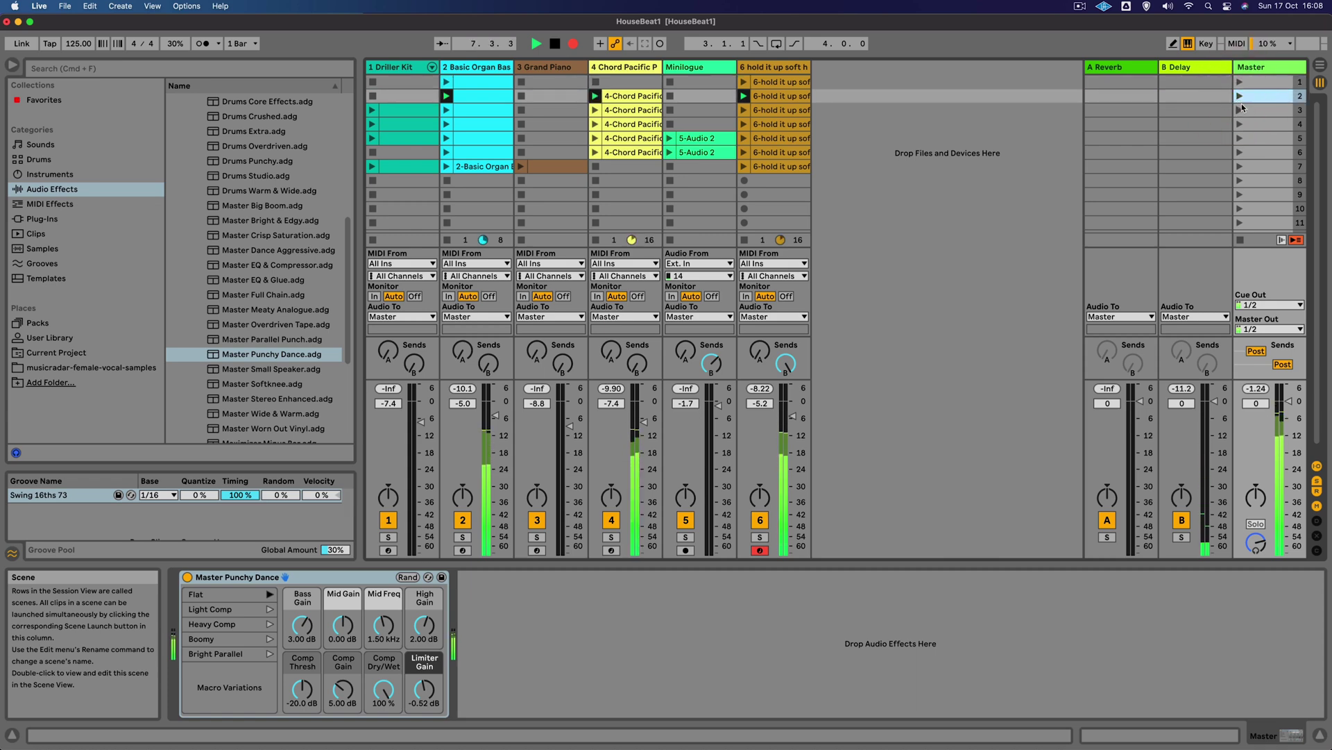
left_click(1322, 69)
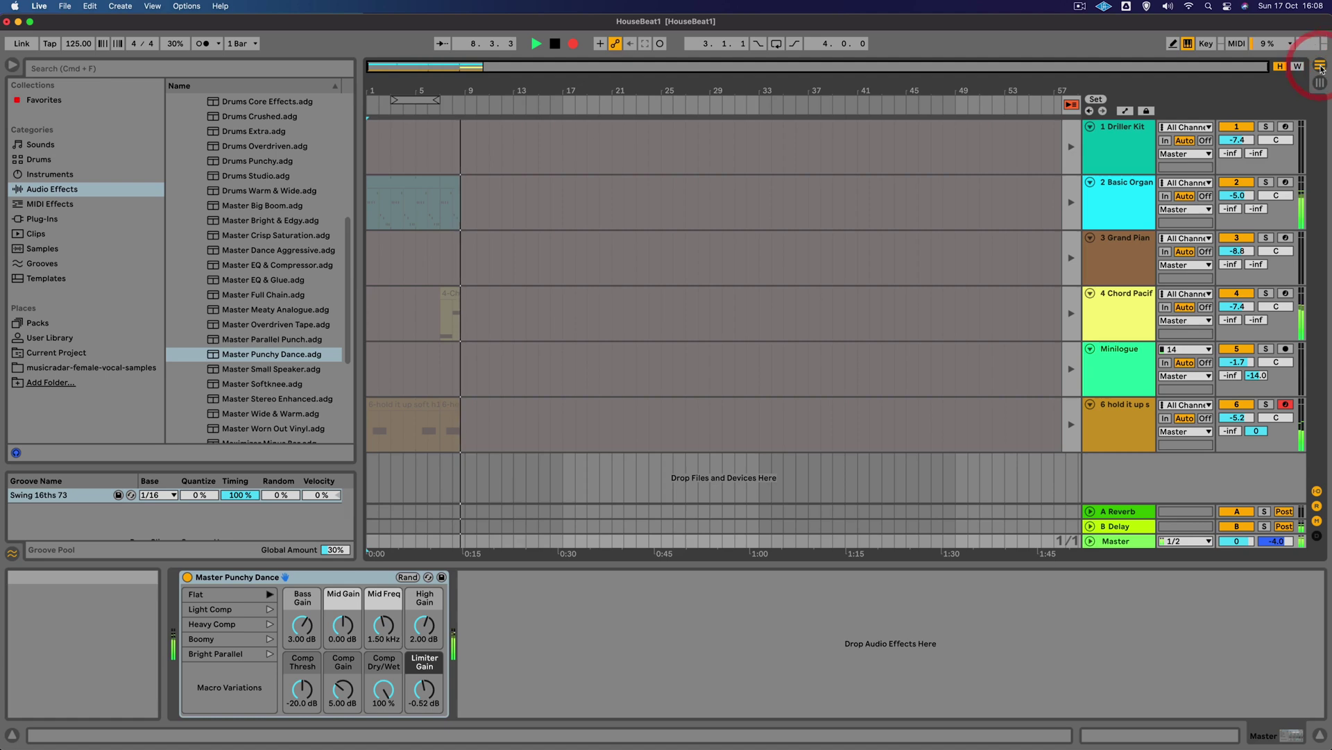
left_click(1320, 84)
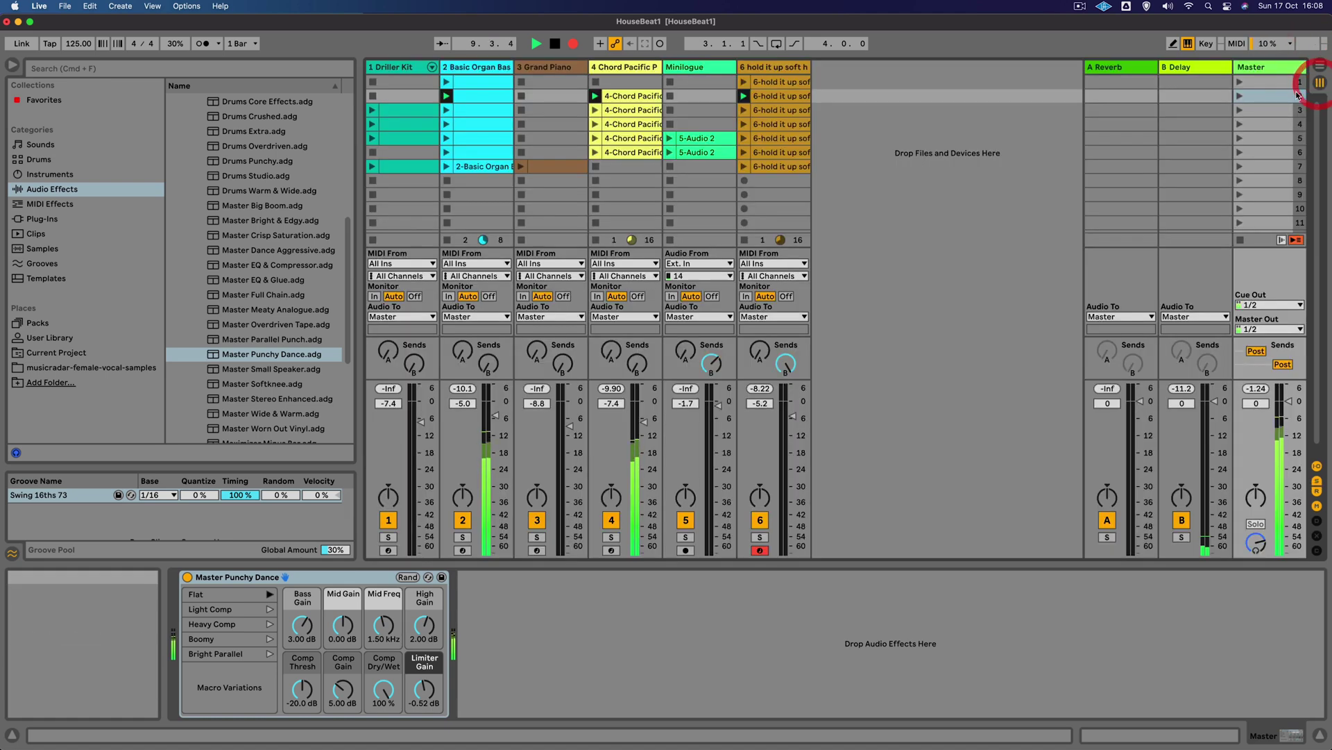
left_click(1240, 110)
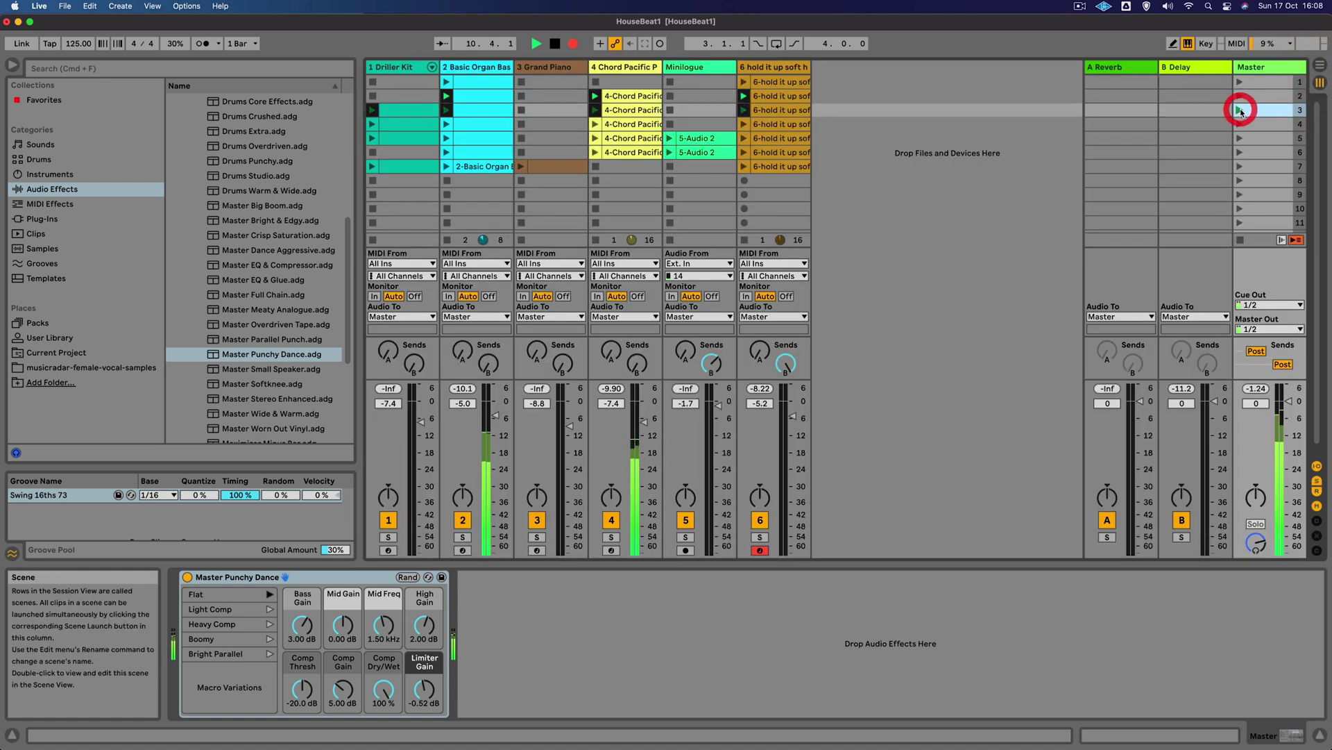
left_click(1320, 69)
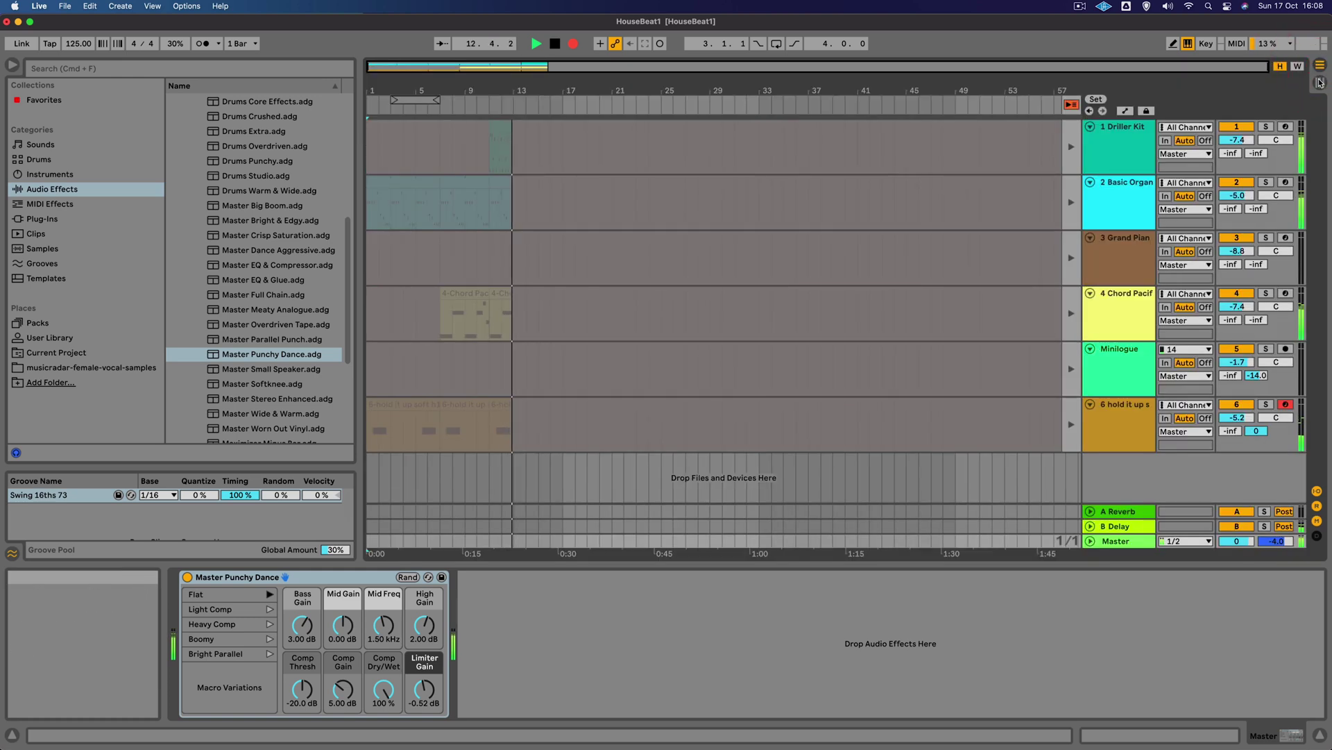
left_click(1321, 84)
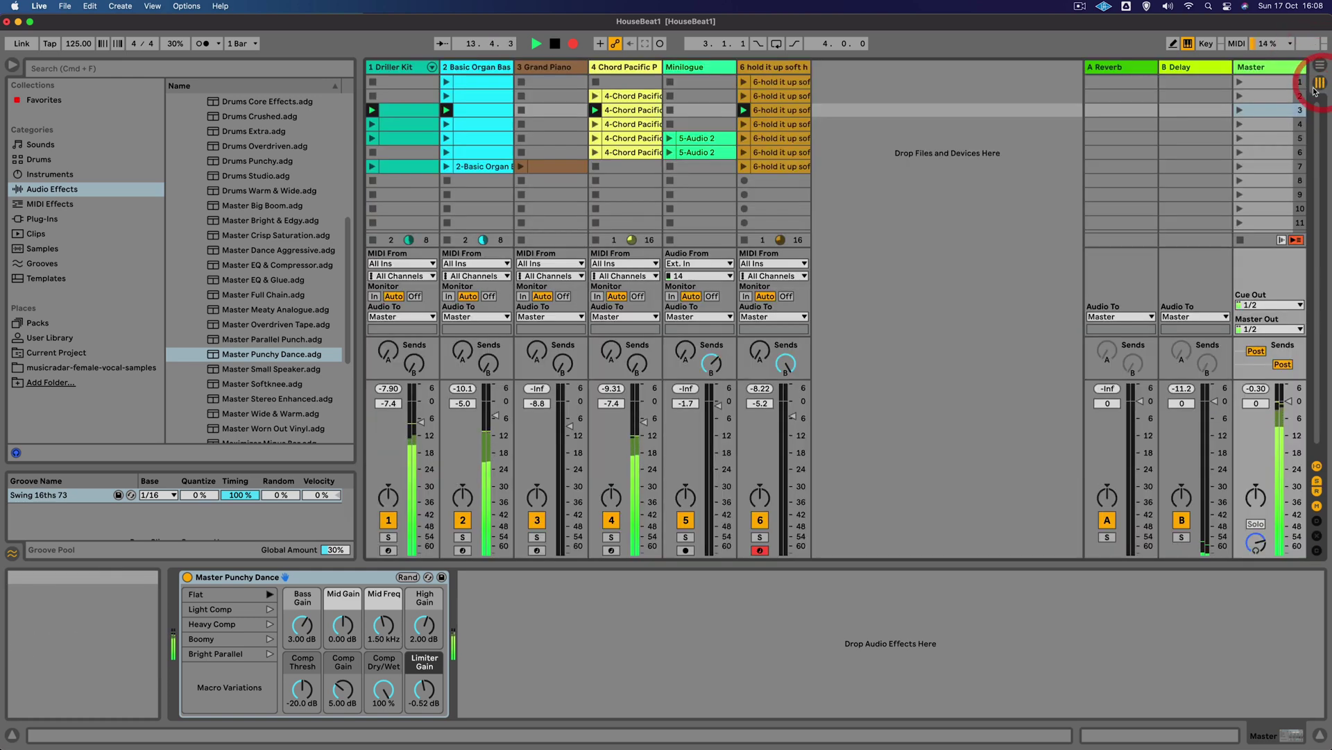
Launch scenes 4 through 7 into the recording, then relaunch scene 2.
left_click(1240, 125)
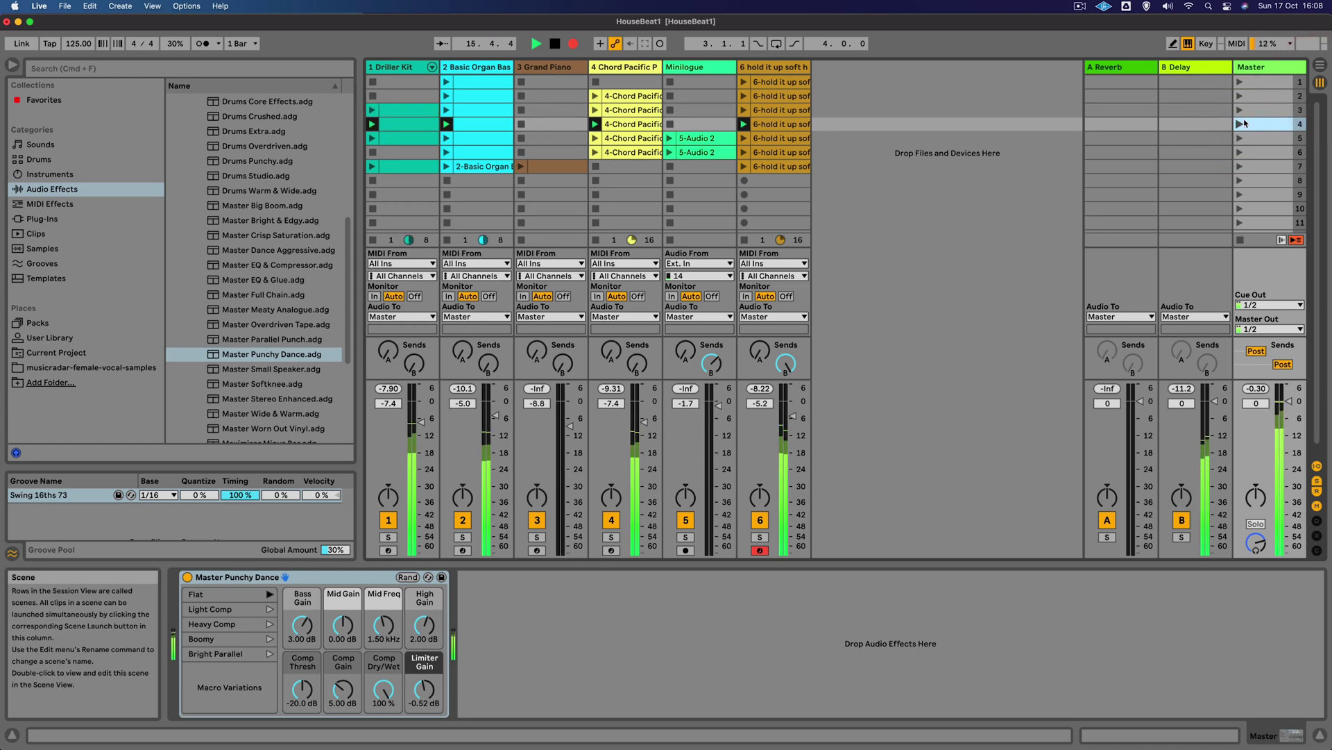
left_click(1321, 69)
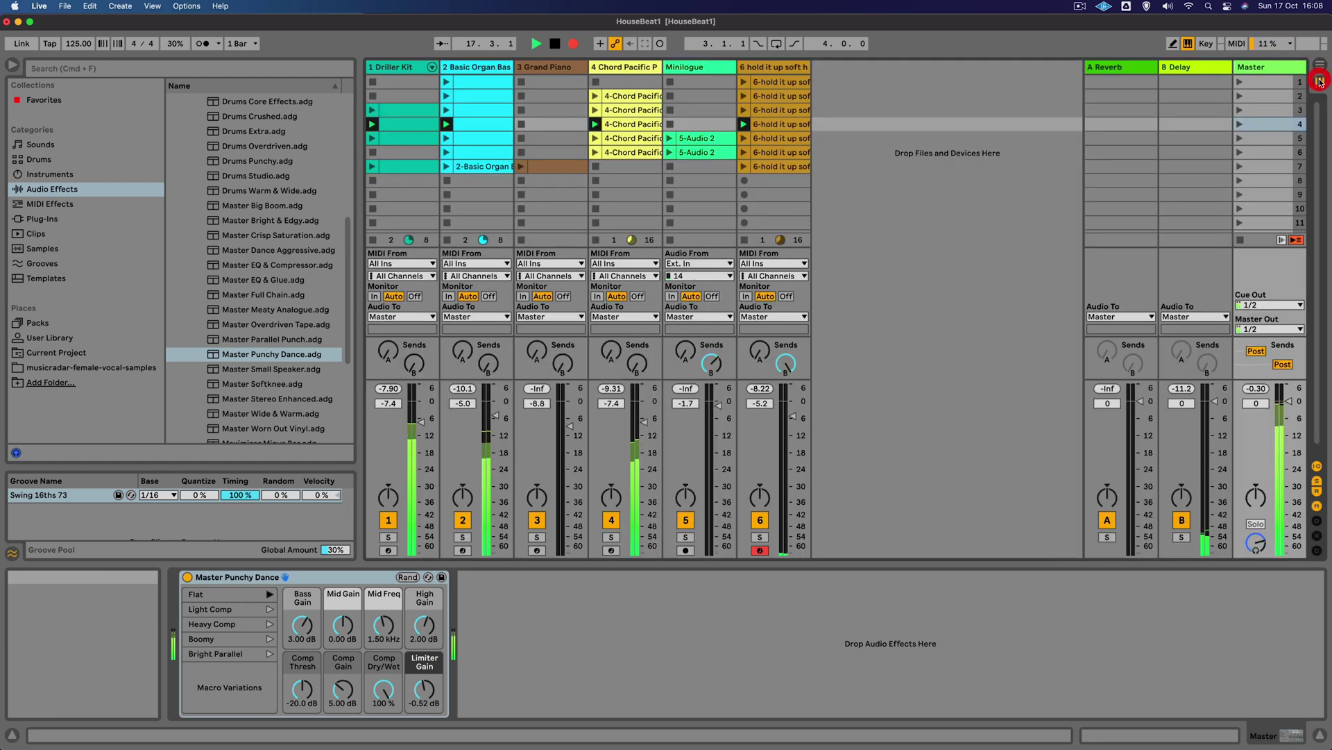
left_click(1321, 66)
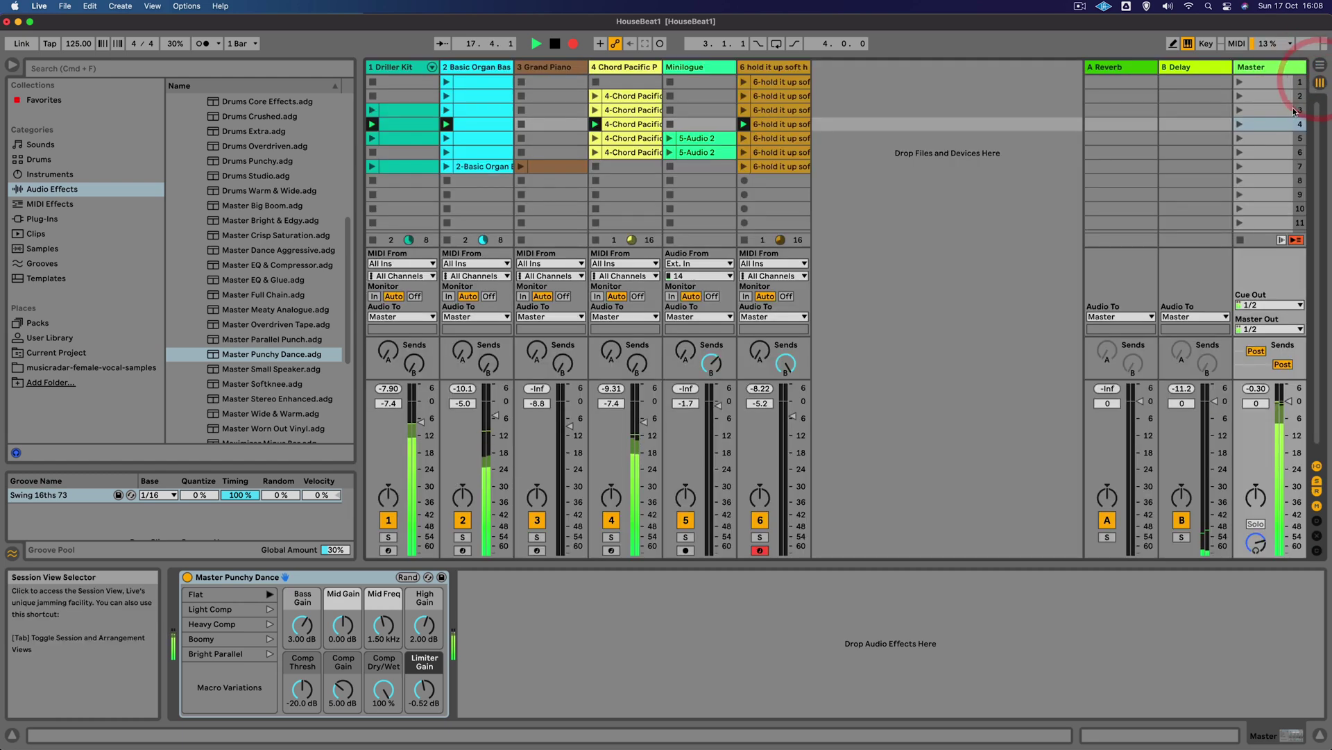
left_click(1240, 139)
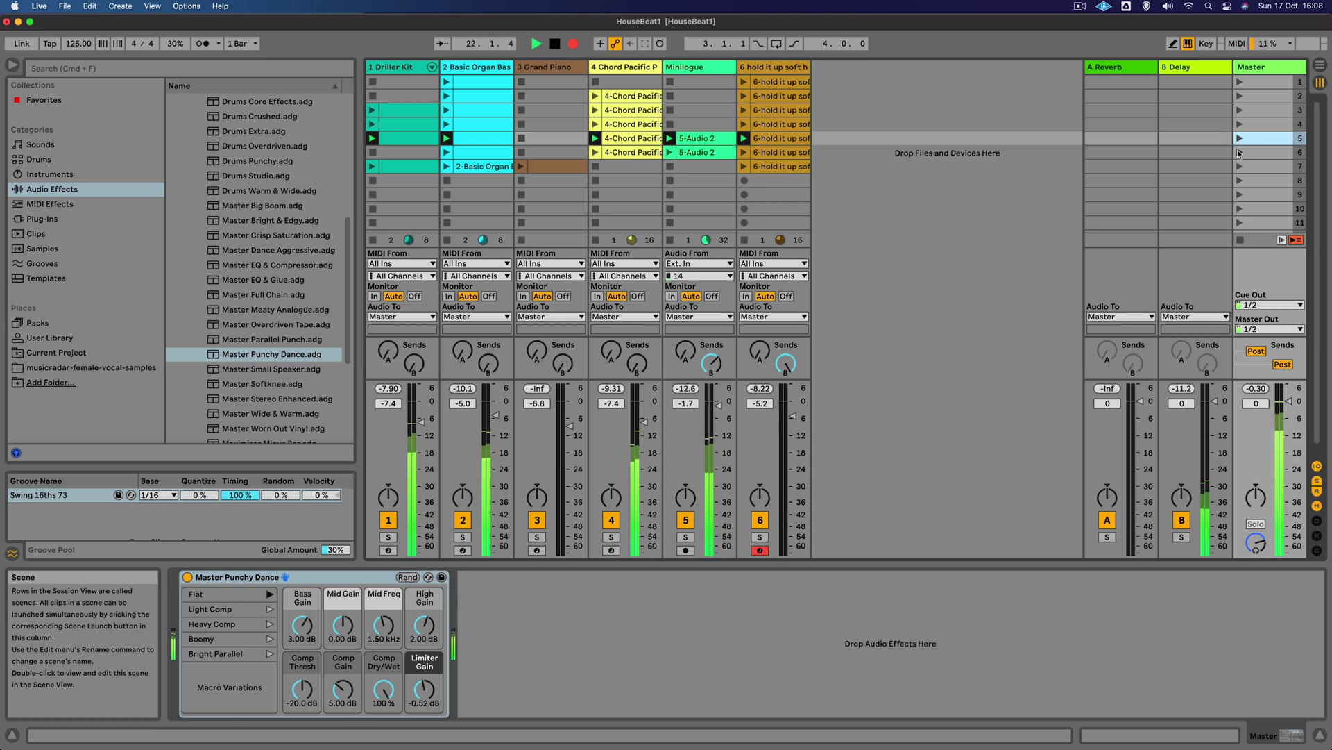
left_click(1239, 152)
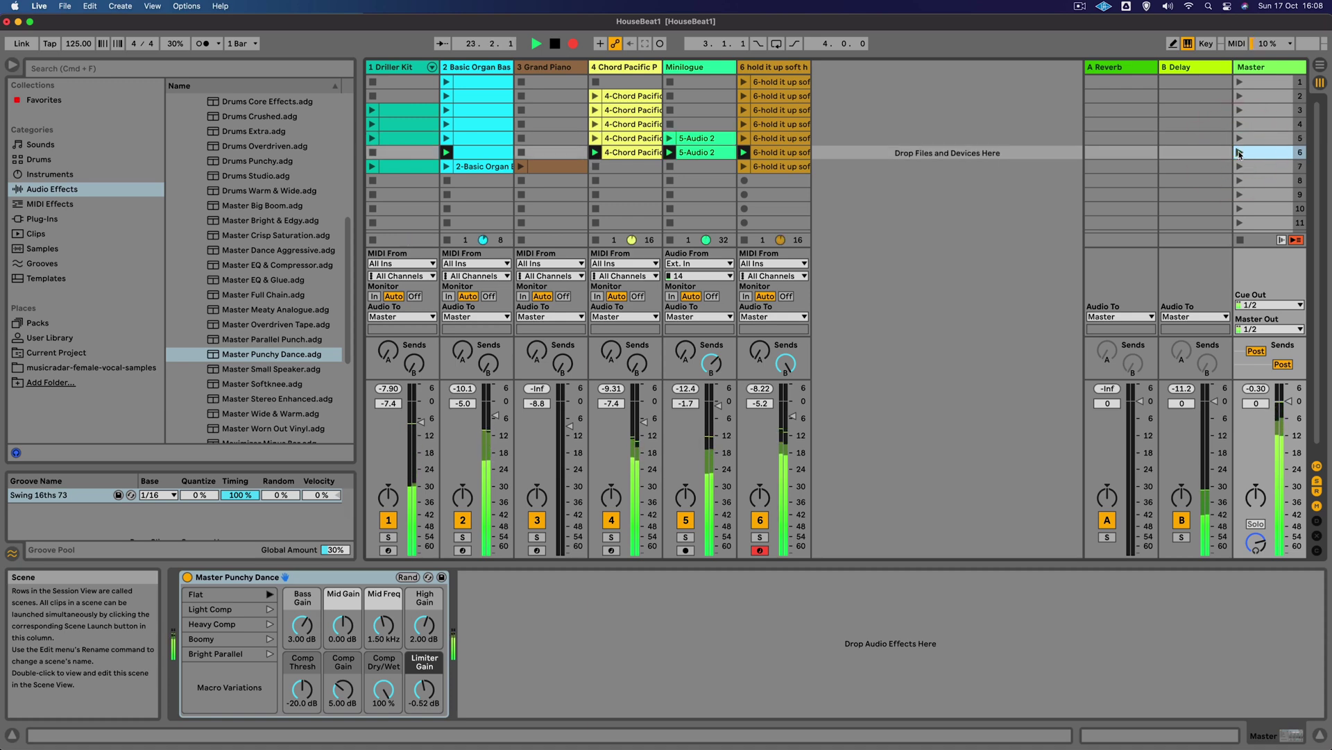
left_click(1320, 65)
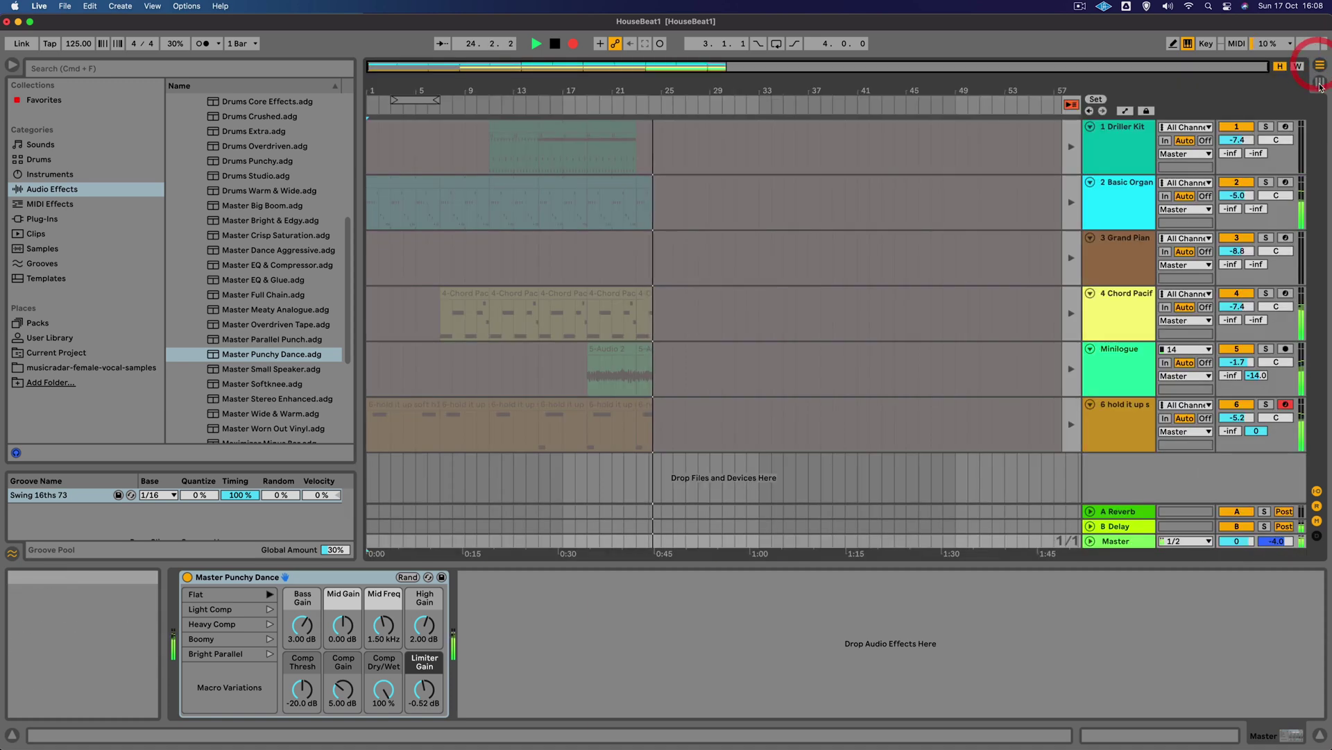
left_click(1320, 84)
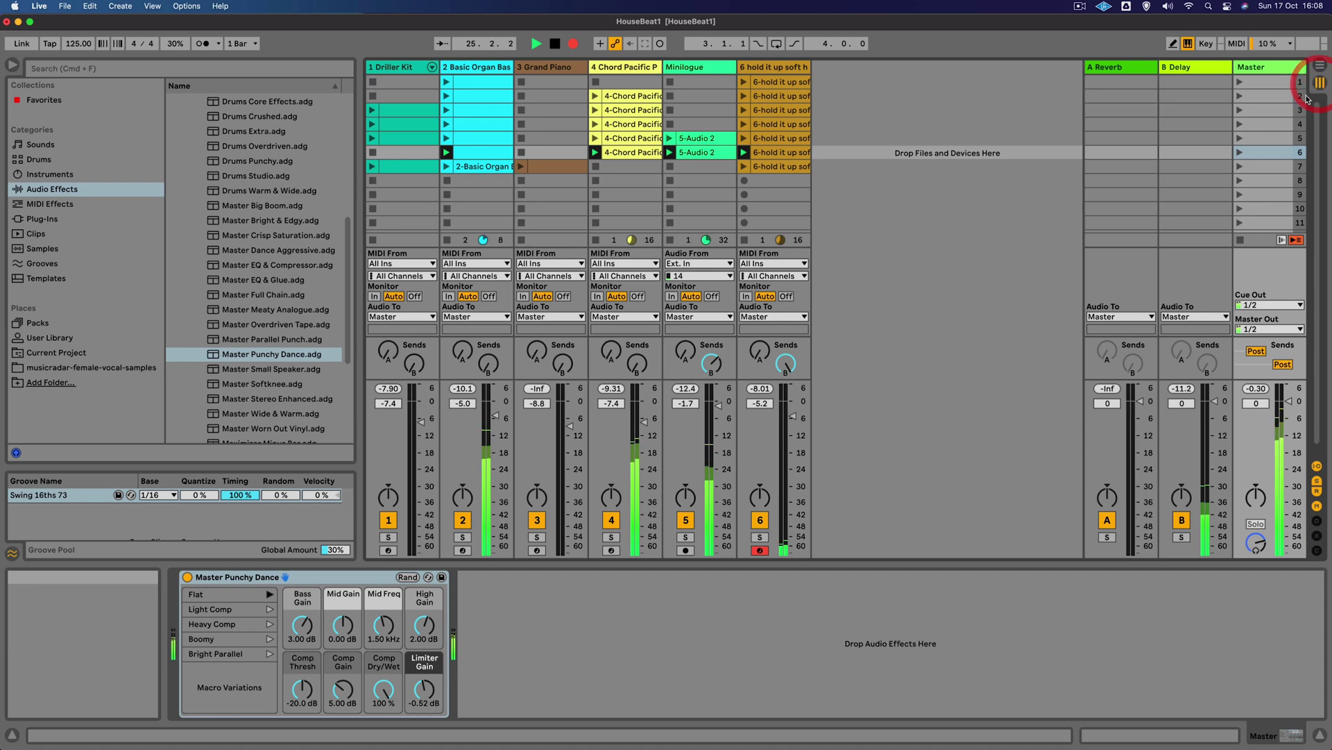
left_click(1239, 167)
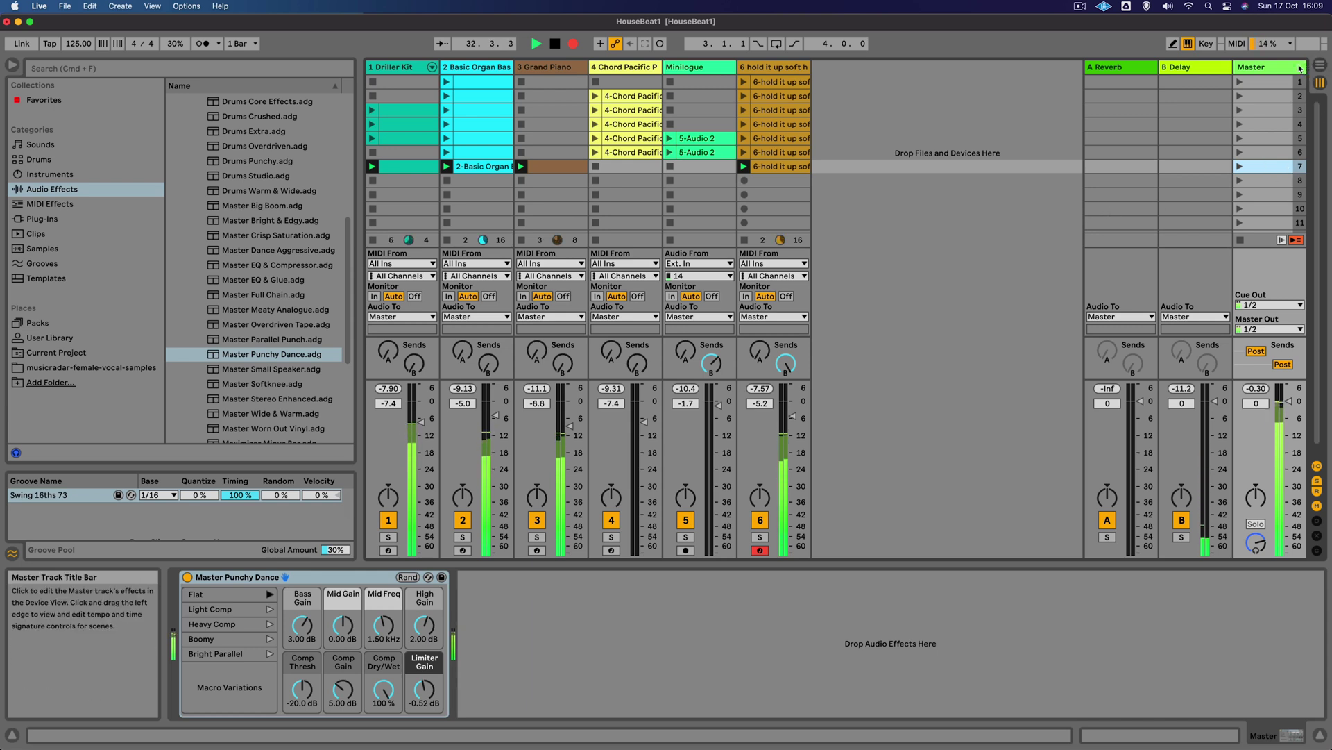
left_click(1240, 97)
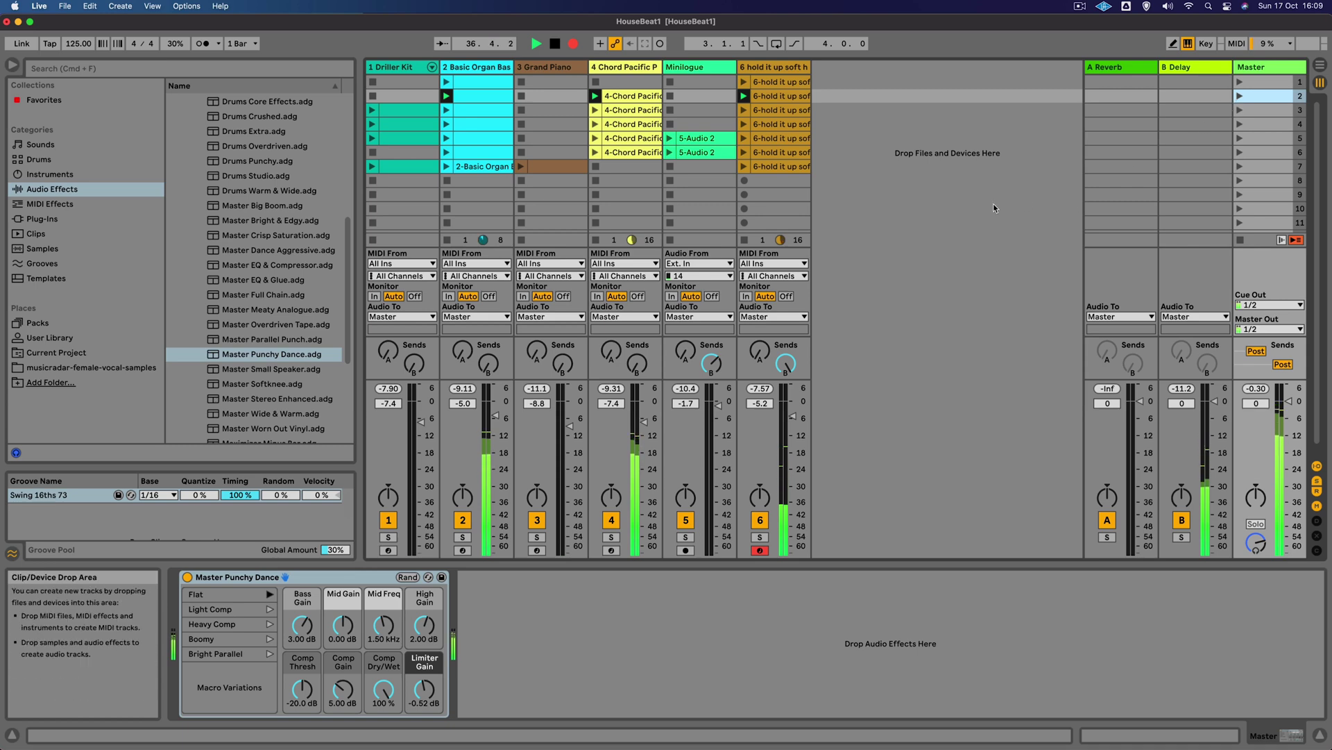
key("space")
key("Tab")
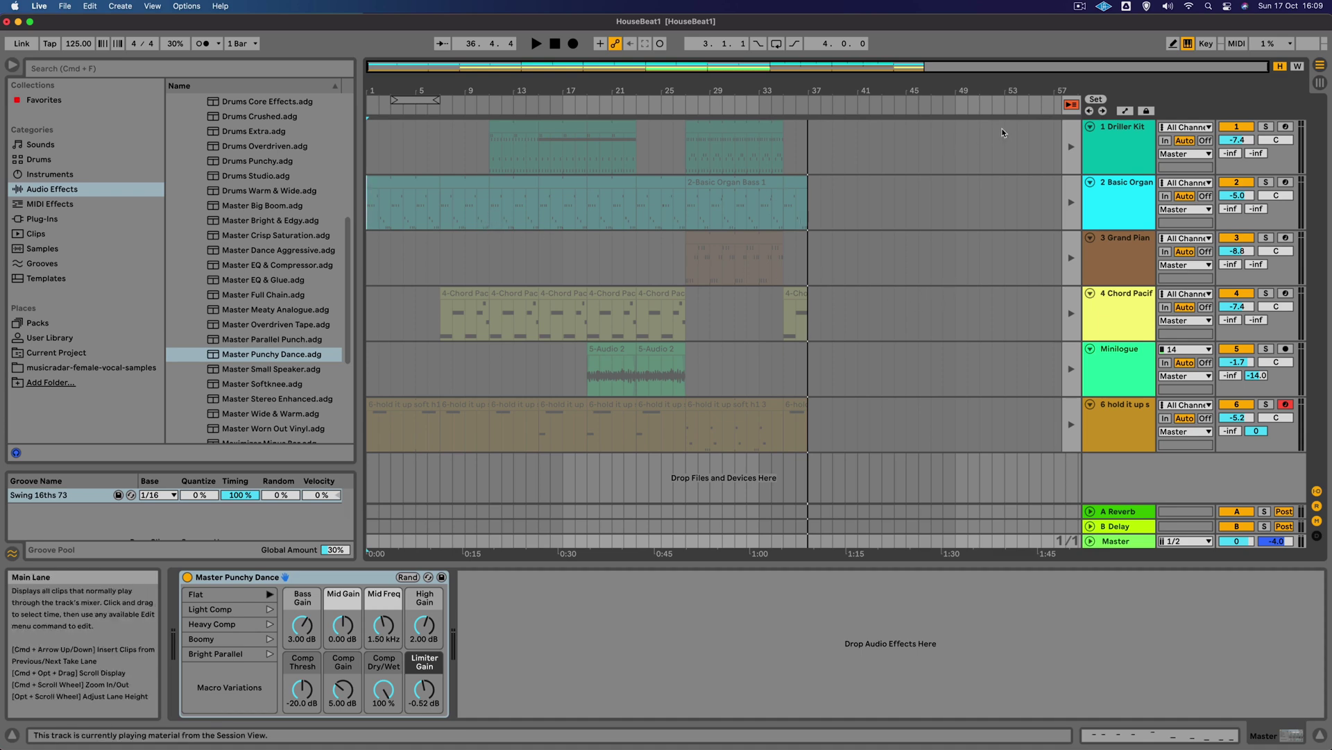
left_click(1073, 106)
left_click(390, 147)
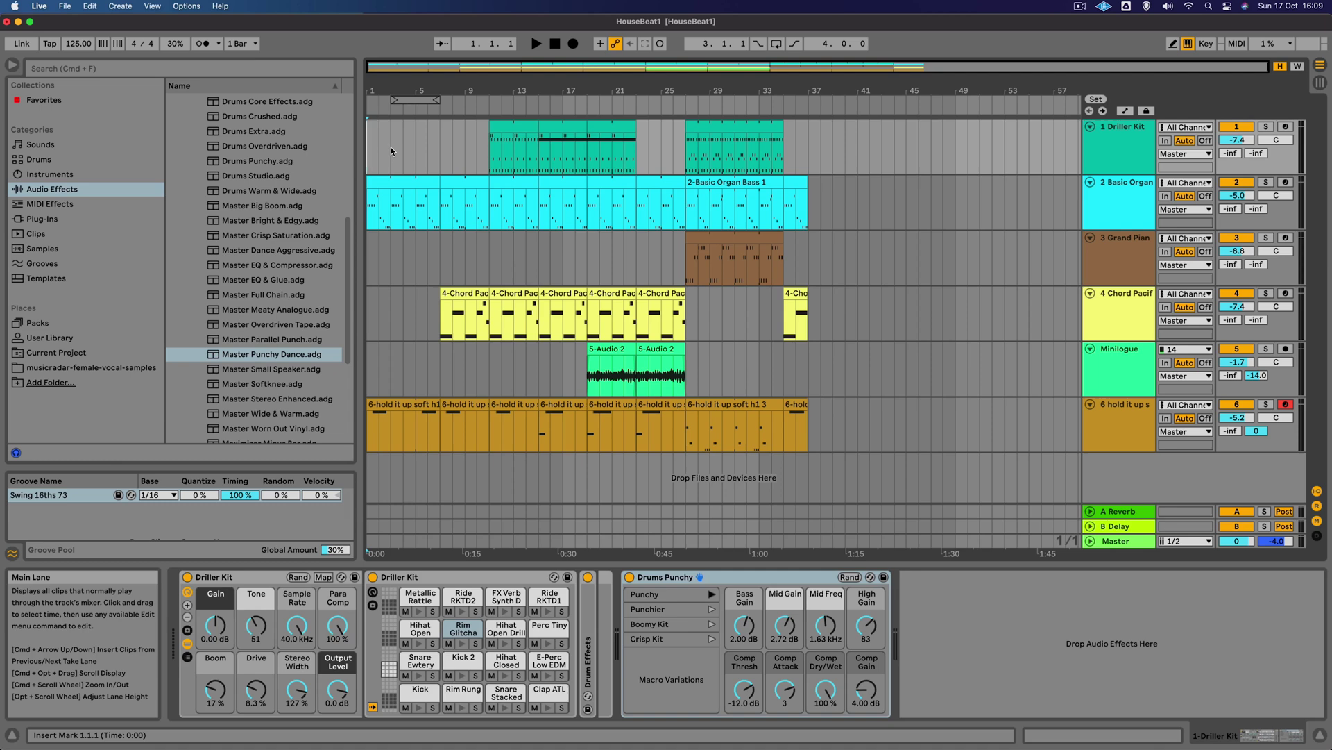
left_click(387, 149)
key("space")
left_click(436, 150)
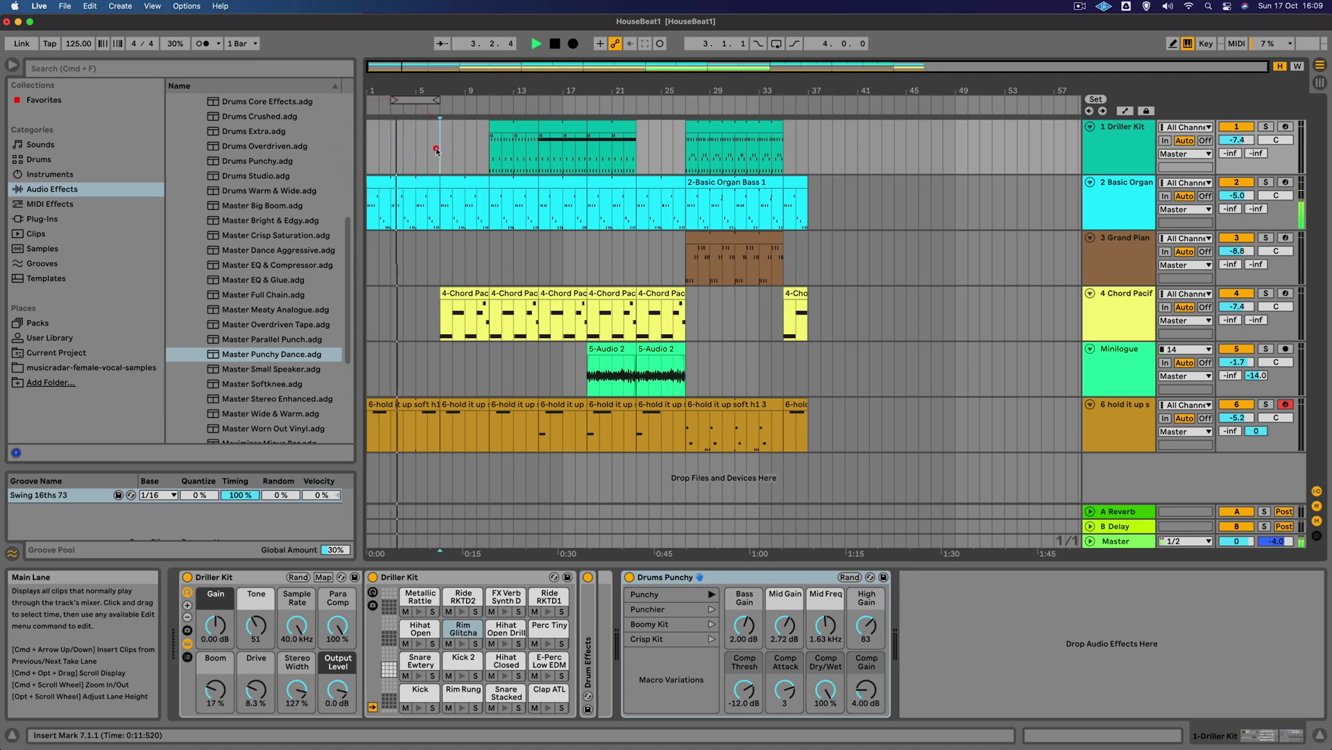
left_click(489, 149)
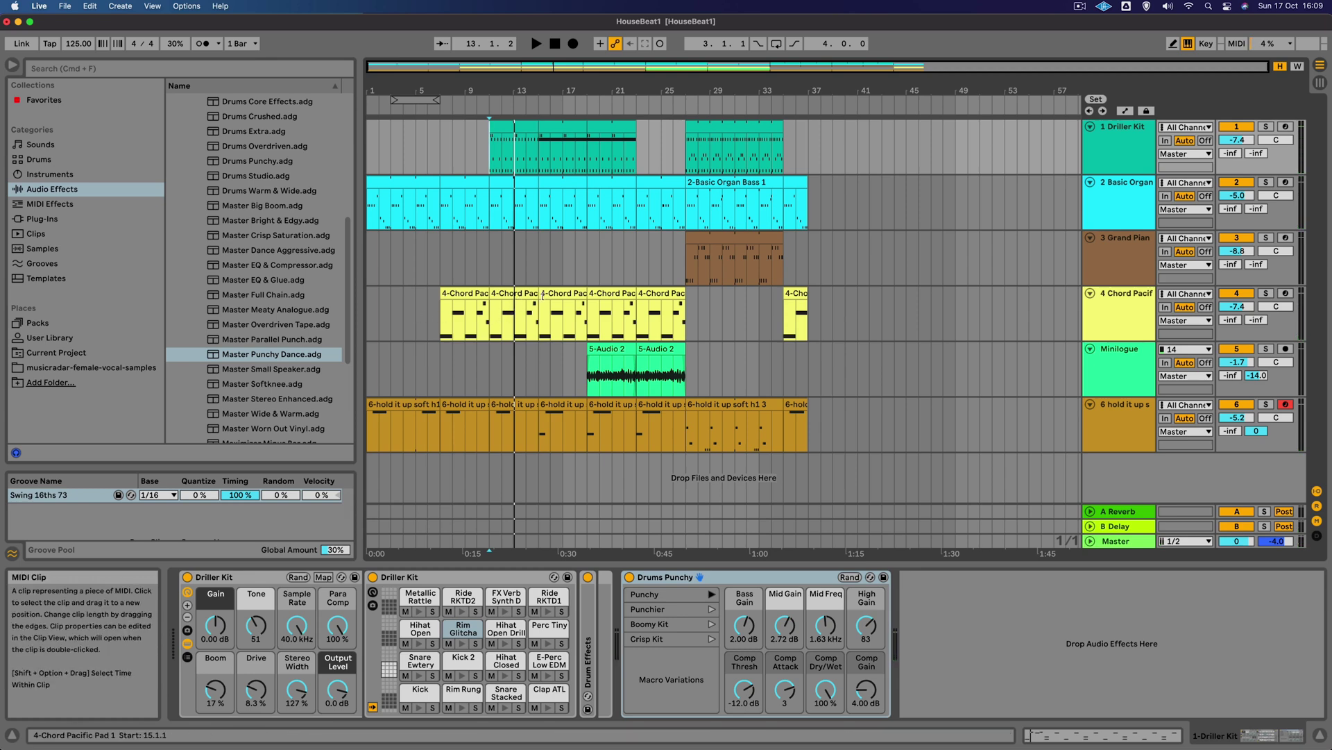
left_click(535, 295)
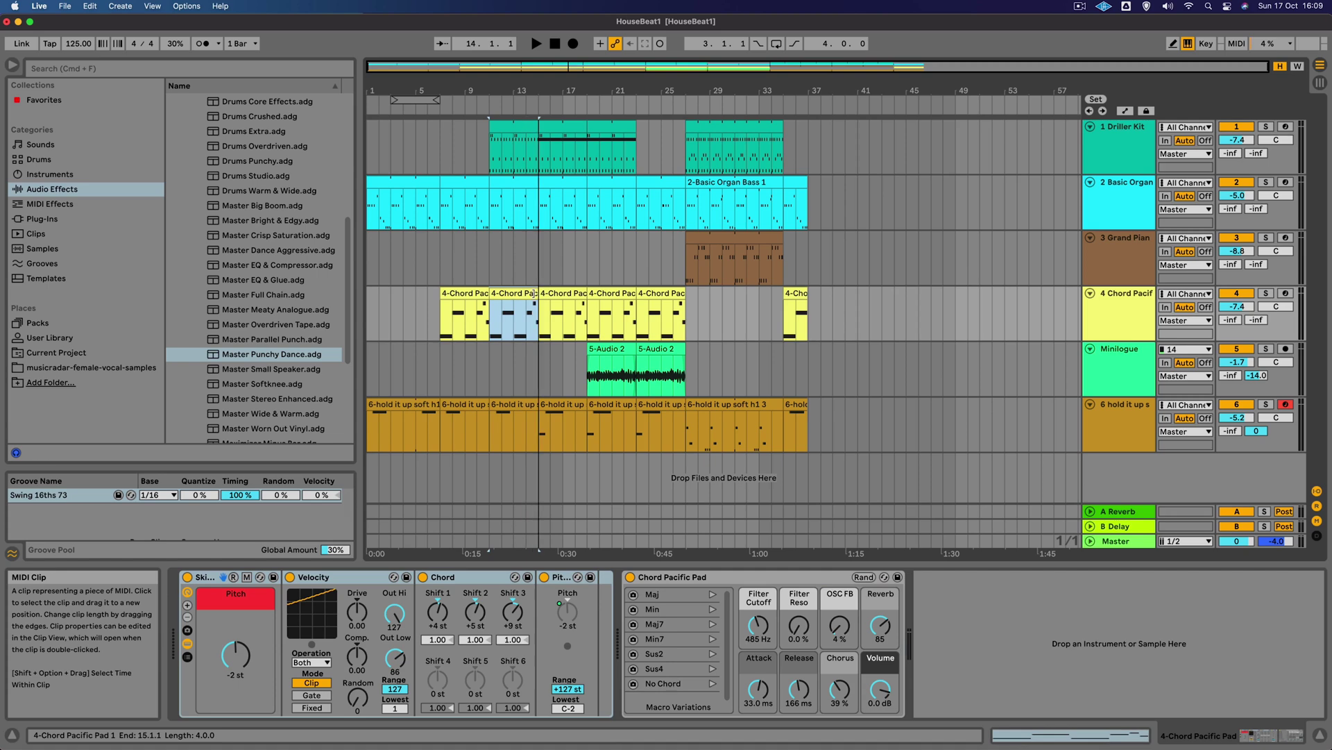
left_click(535, 297)
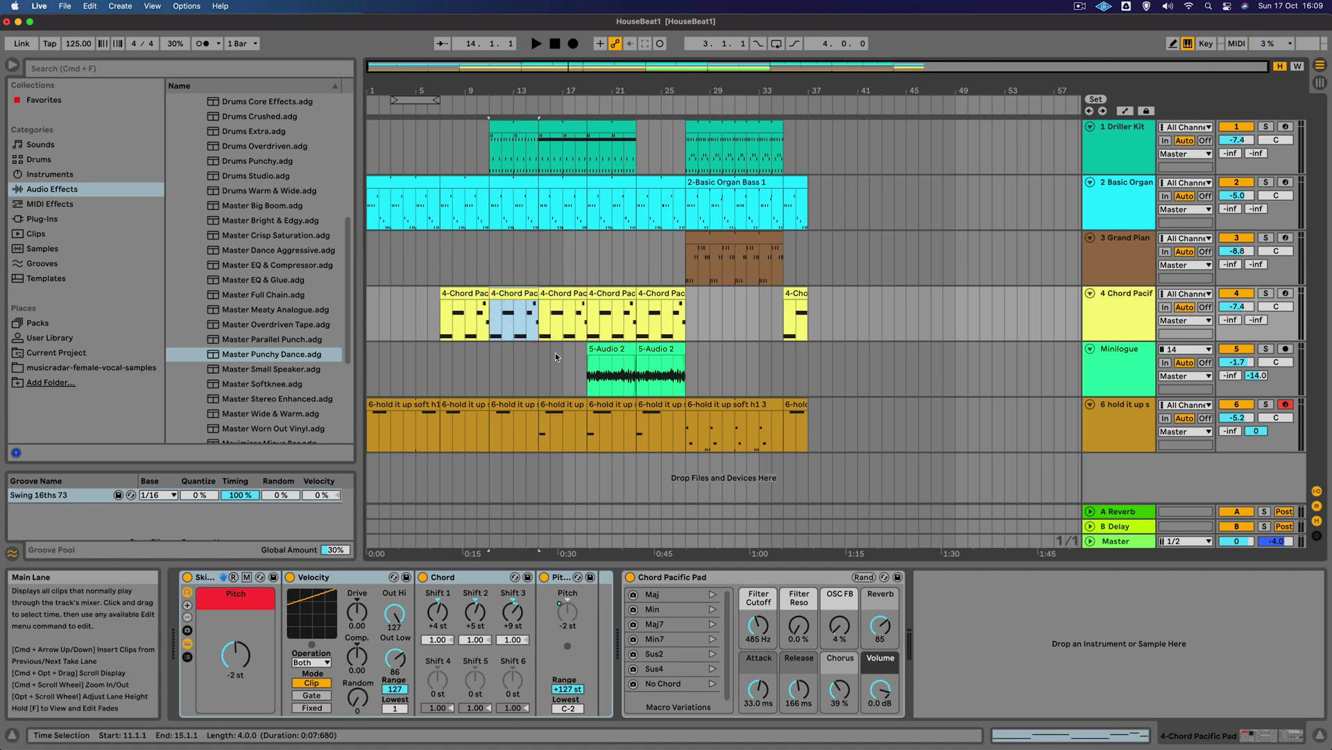
left_click(490, 368)
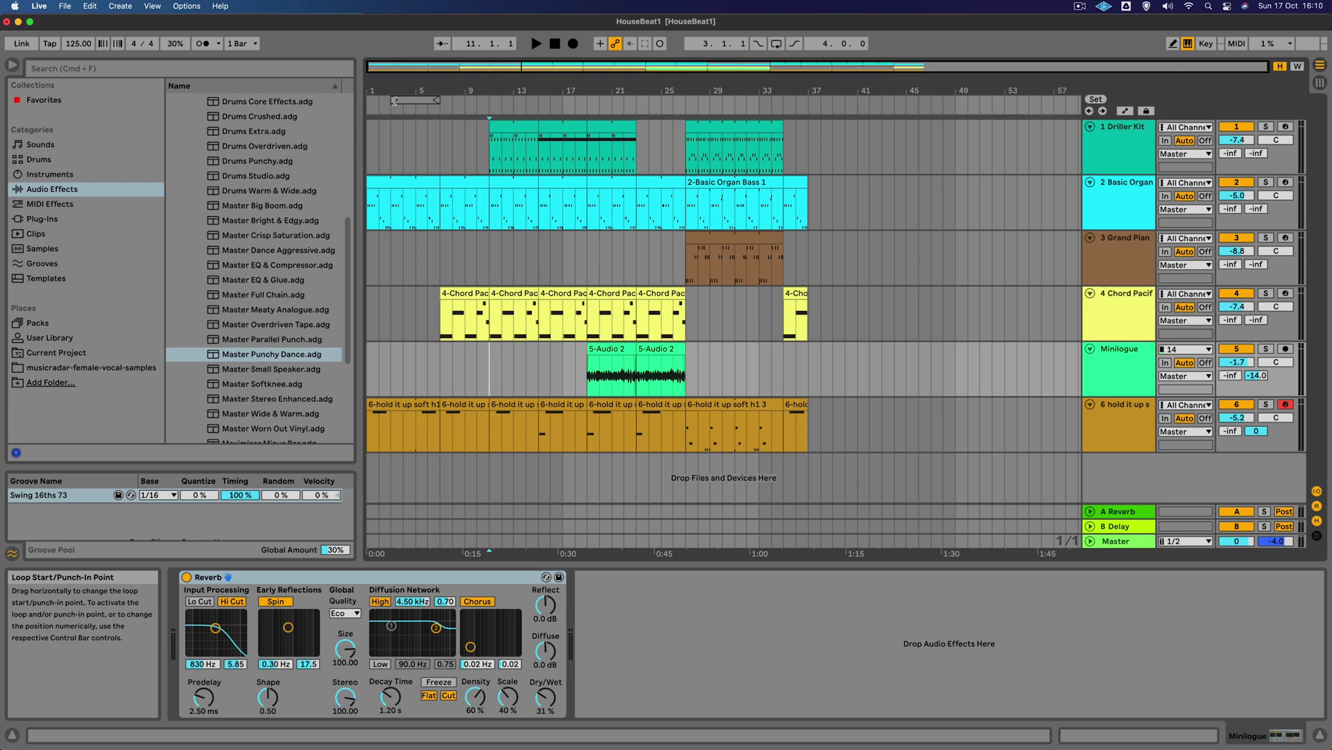
Select the arrangement from bar 1 to bar 37, 36 bars in total.
mouse_move(394, 100)
left_mouse_down()
mouse_move(372, 102)
mouse_move(724, 97)
mouse_move(809, 125)
left_mouse_up()
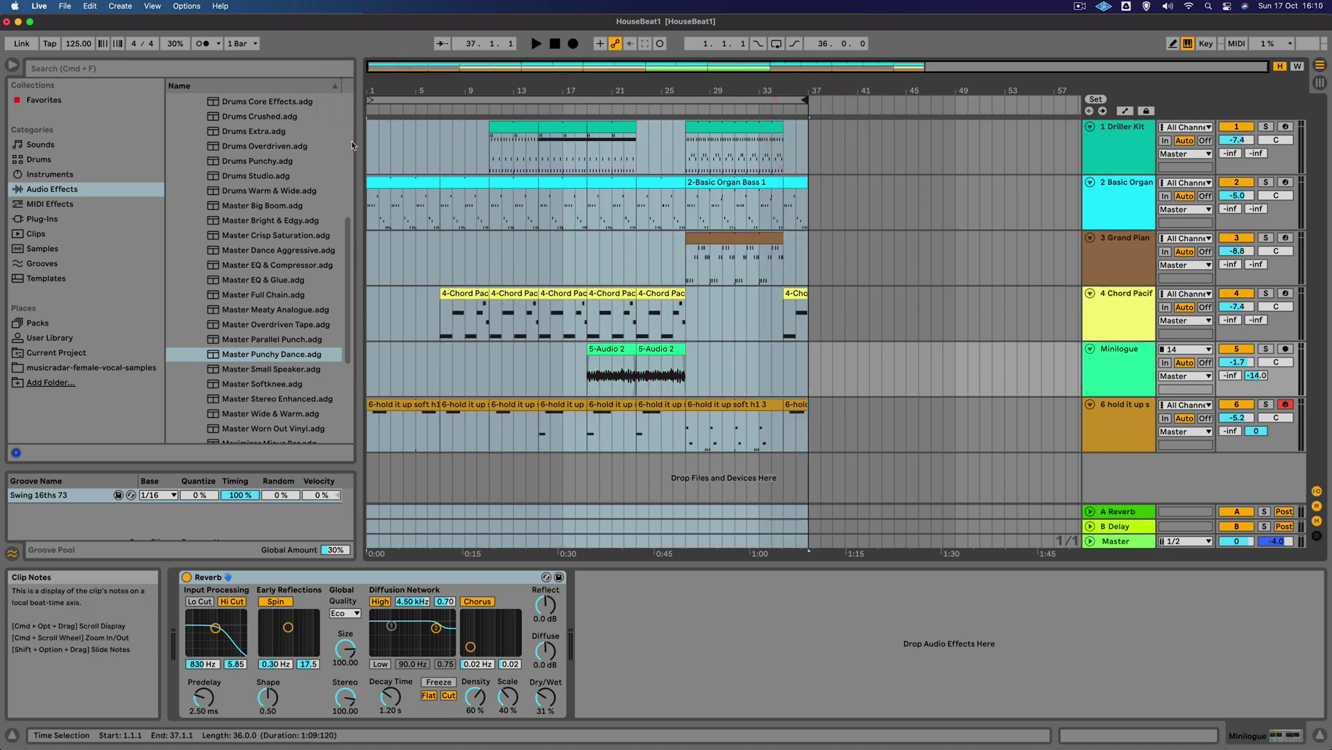
Export the arrangement as a normalized 16-bit WAV with no analysis file.
left_click(63, 7)
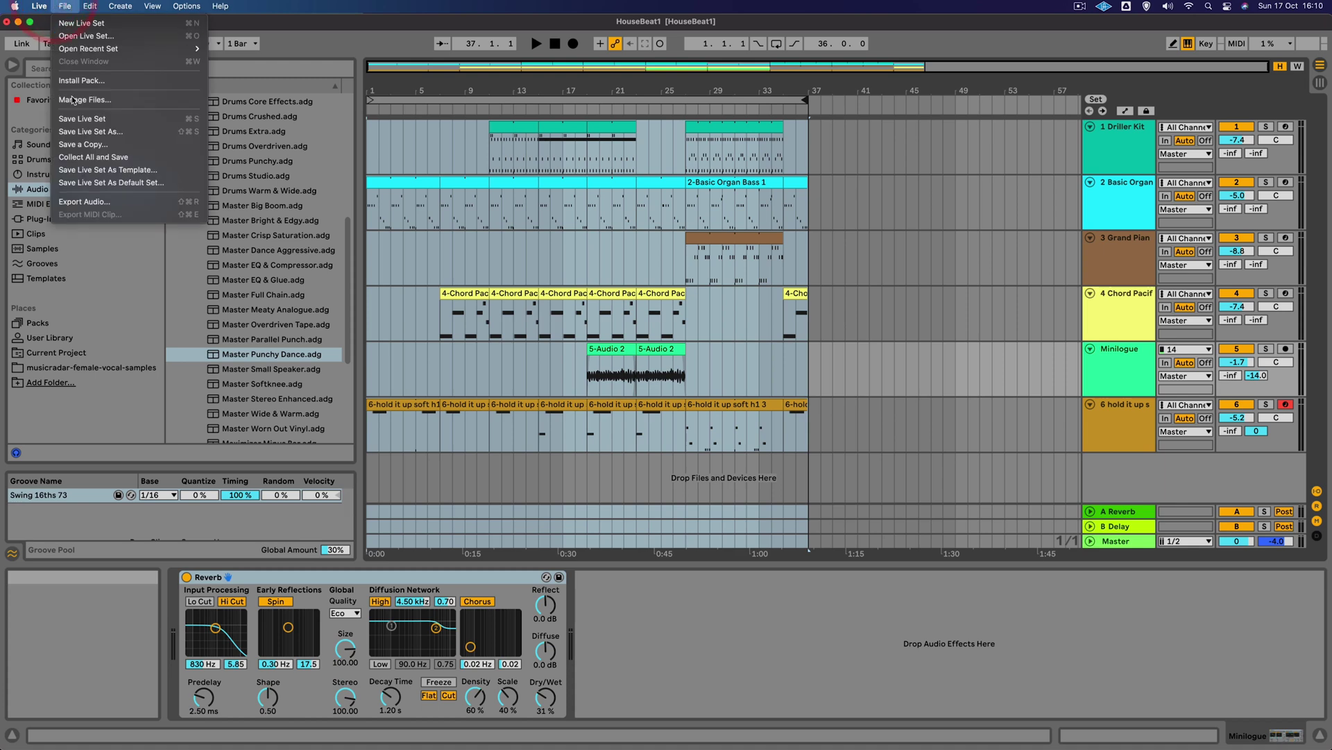
left_click(65, 200)
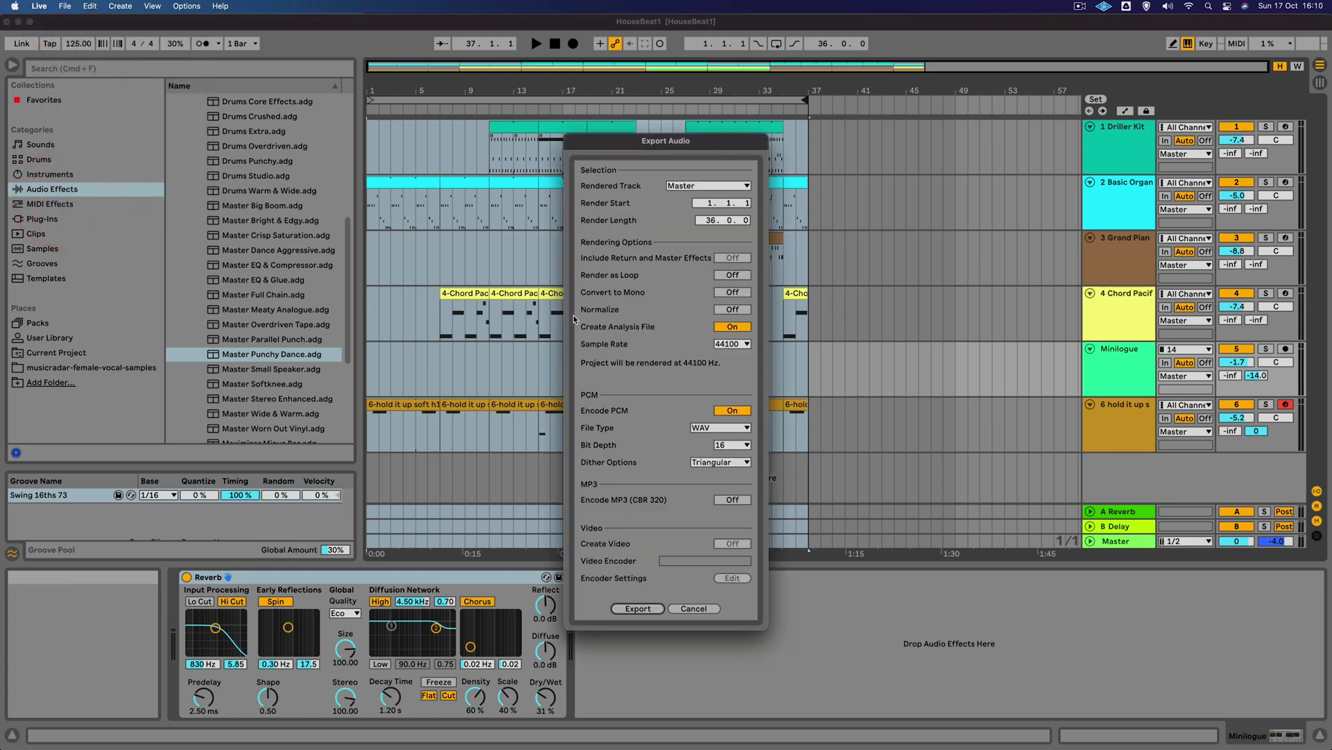
left_click(733, 327)
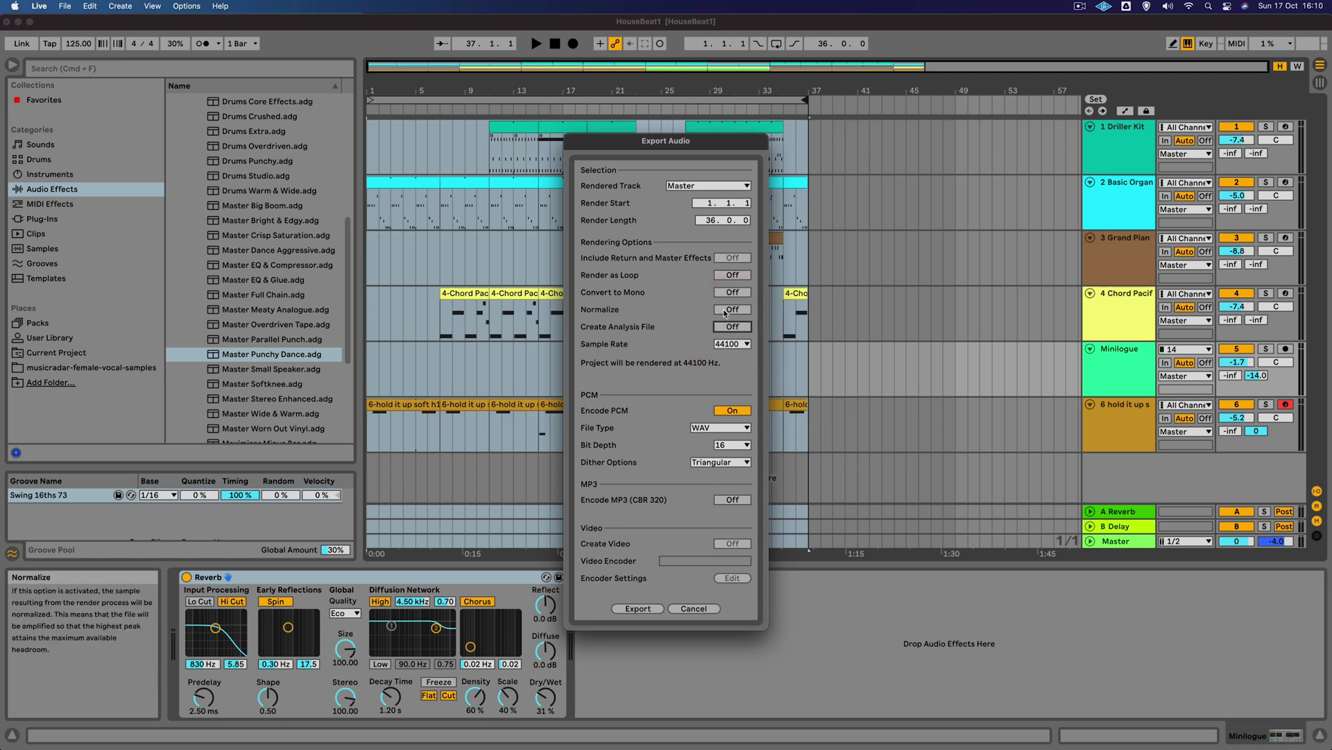
left_click(724, 311)
left_click(709, 428)
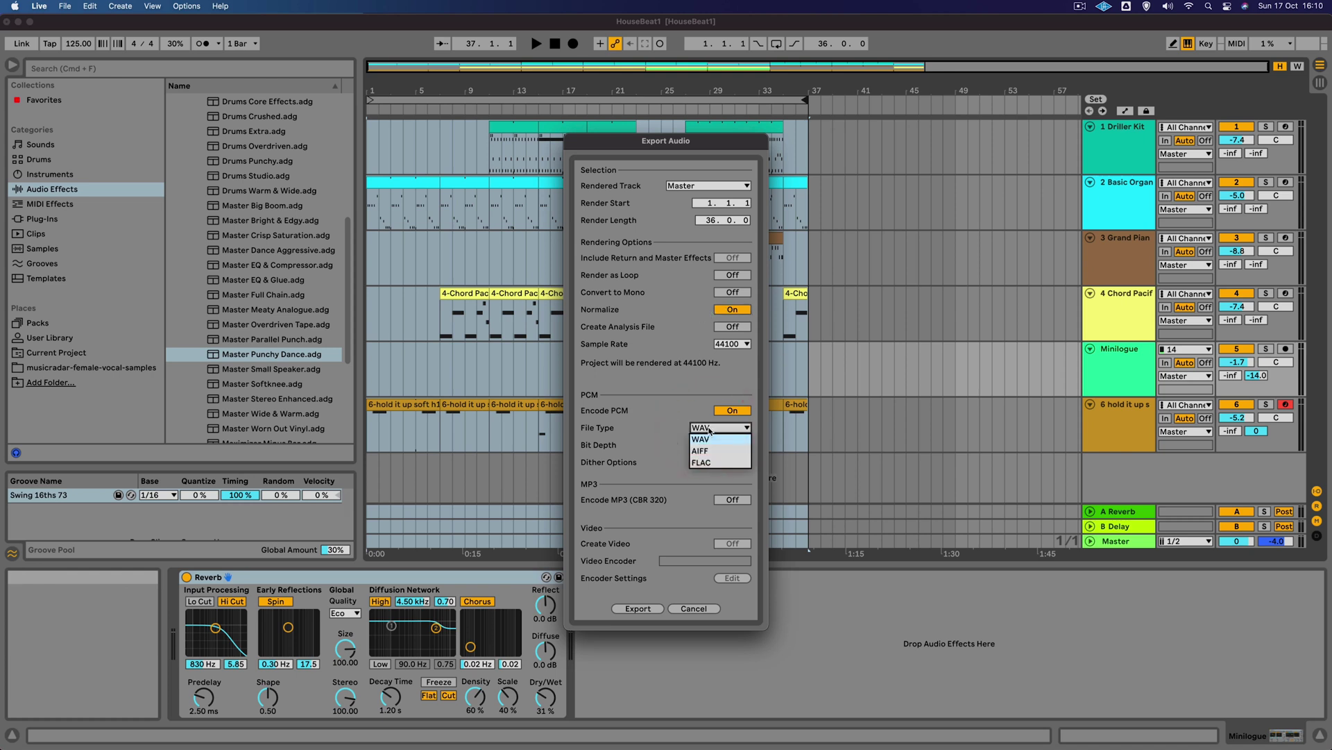
left_click(713, 443)
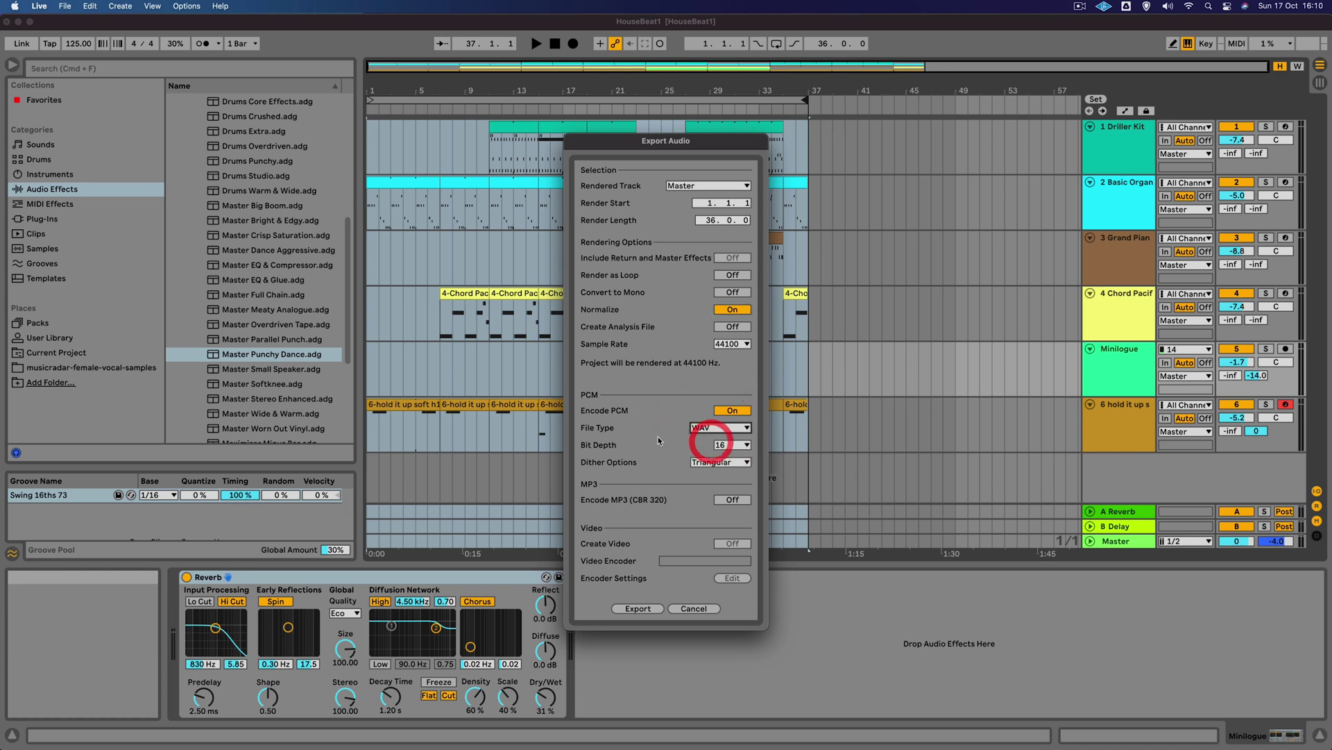
left_click(651, 610)
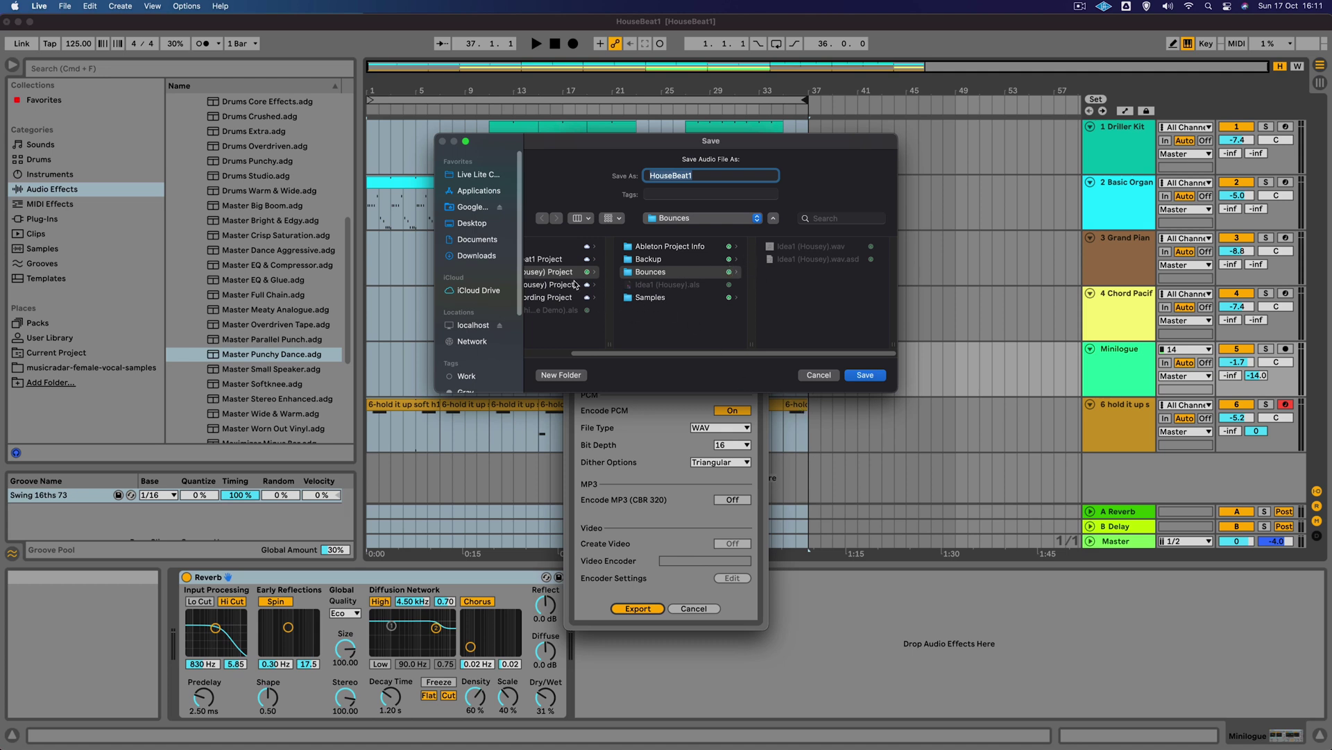
Save the rendered audio as HouseBeat1 in the HouseBeat1 Project folder.
left_click_drag(896, 392, 1030, 424)
left_click(590, 261)
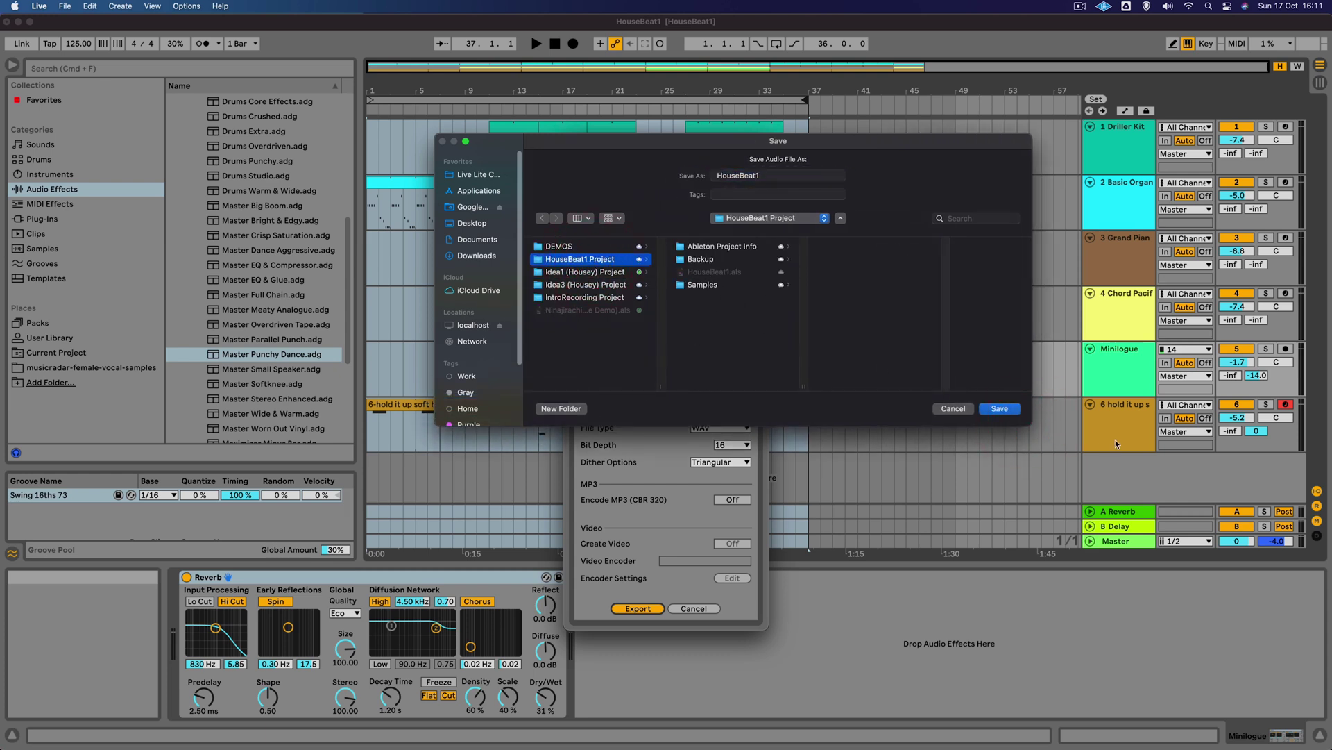
left_click(774, 174)
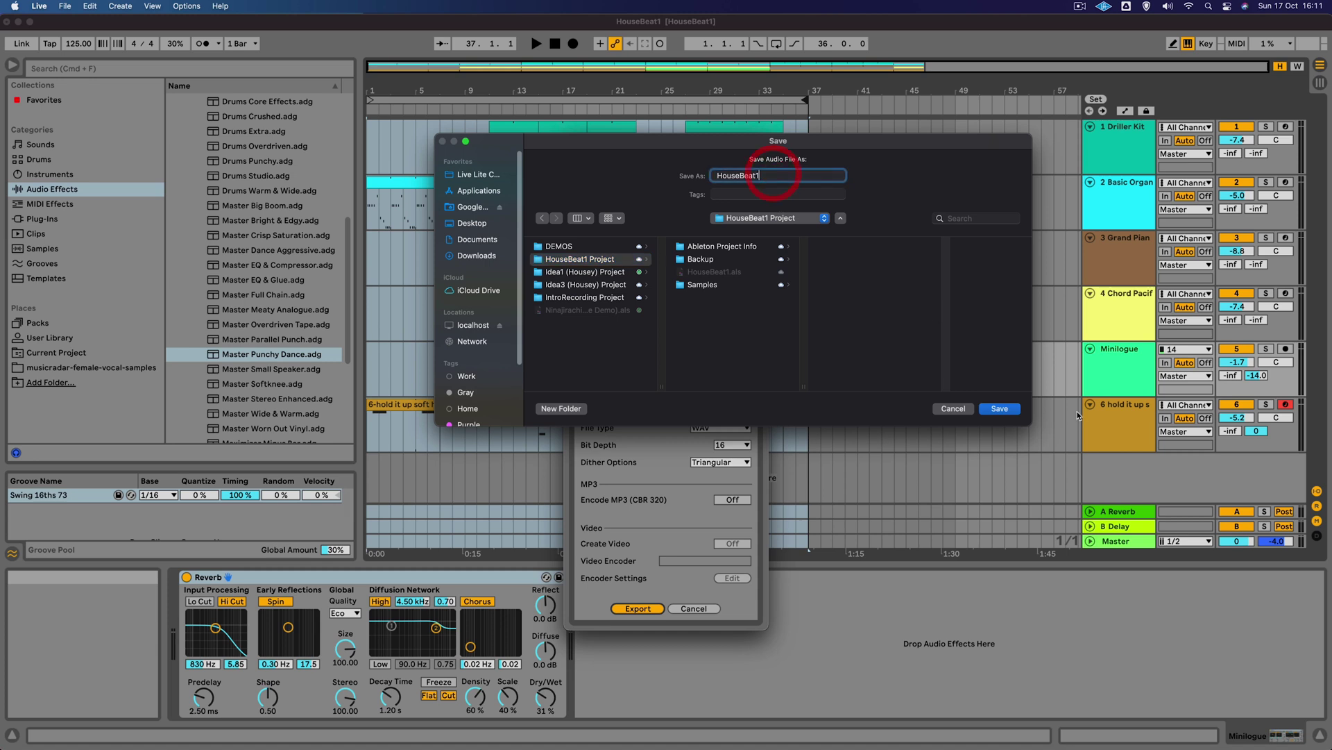
left_click(1000, 409)
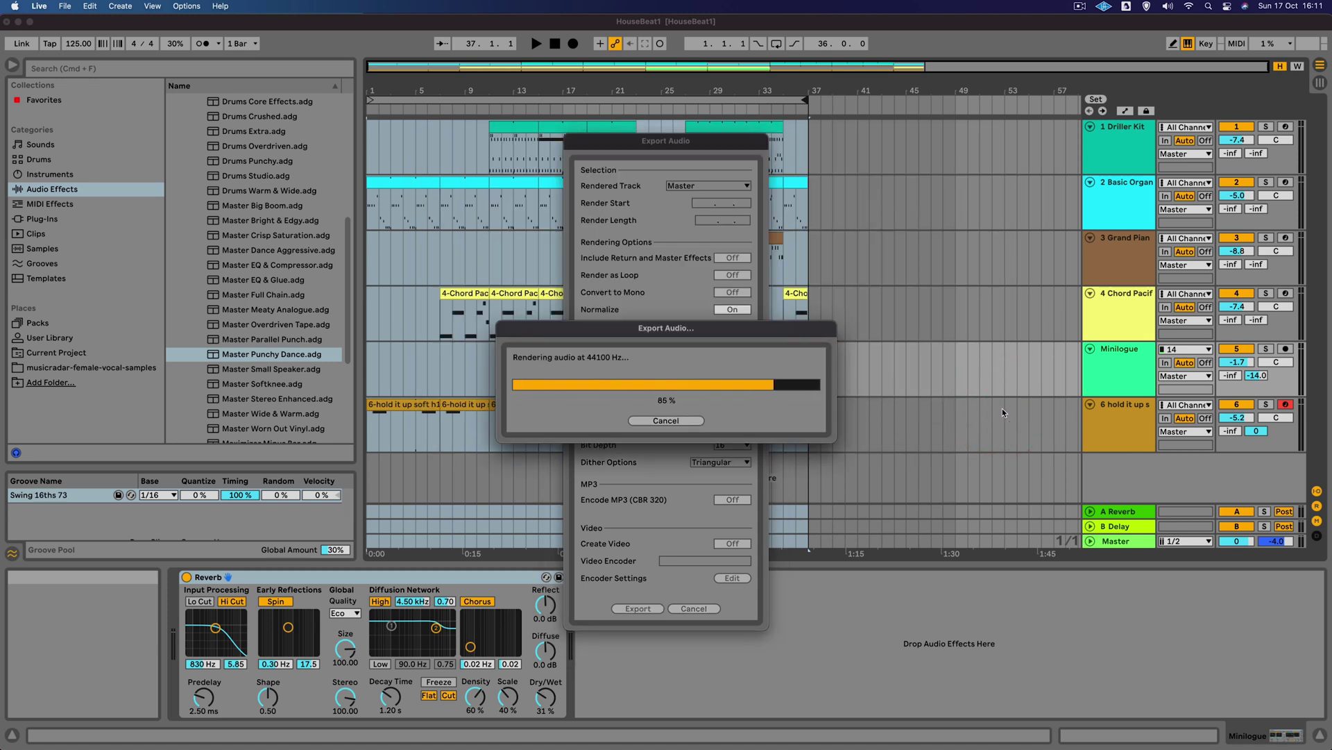
left_click(906, 25)
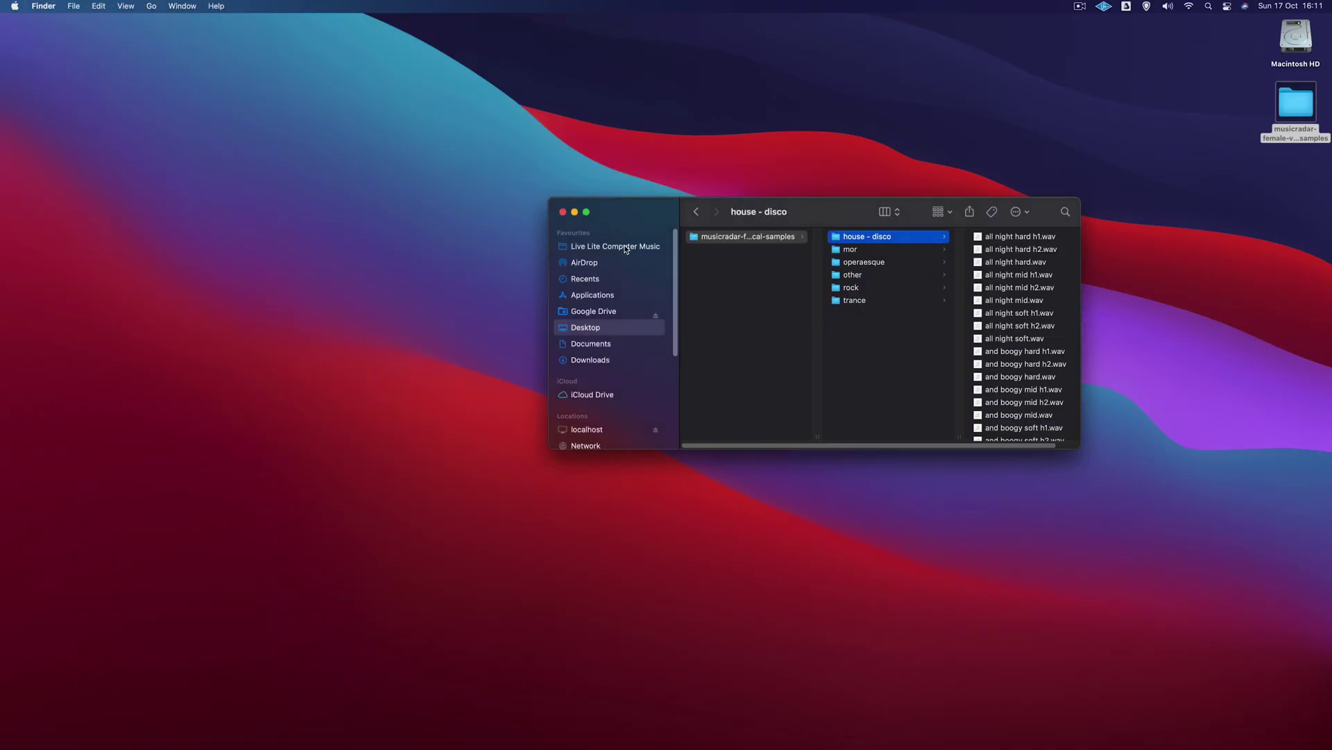
In Finder, open Ableton Projects > HouseBeat1 Project and preview HouseBeat1.wav (1:09, 12.2 MB).
left_click(625, 248)
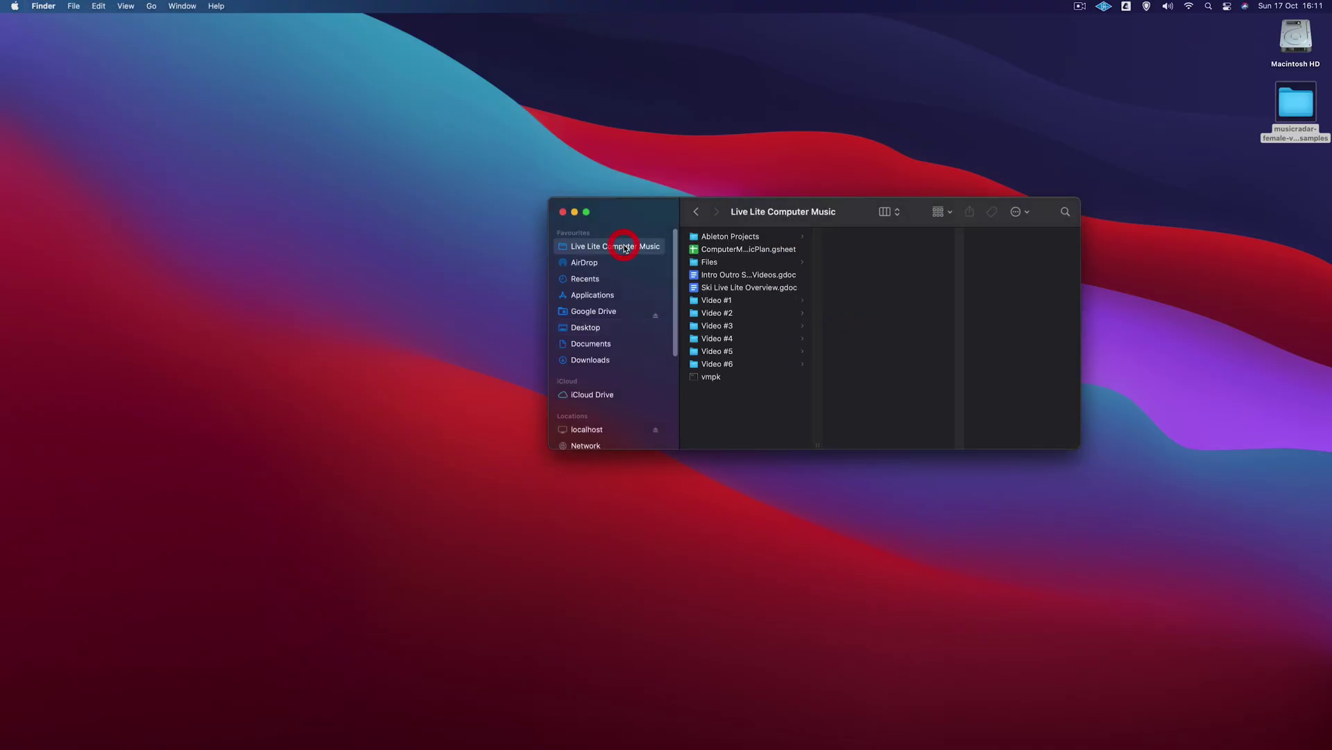
left_click(773, 240)
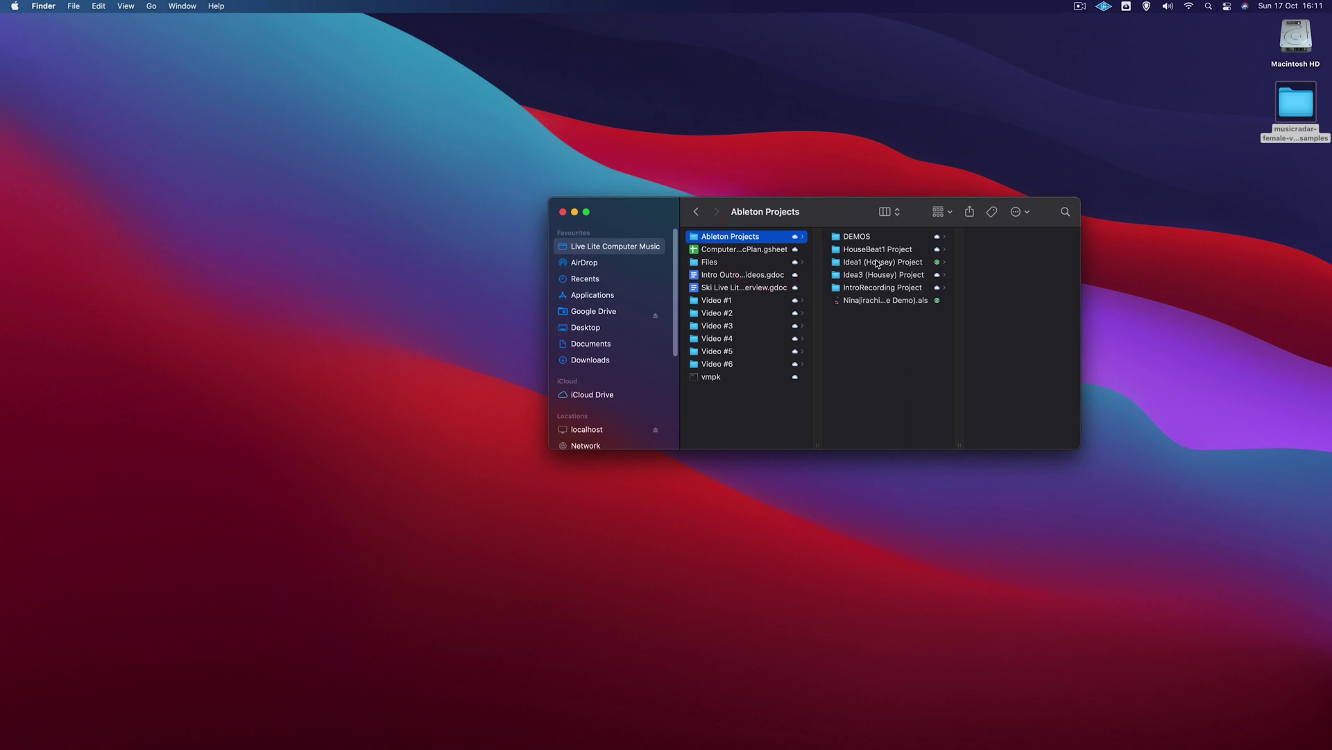
left_click(872, 239)
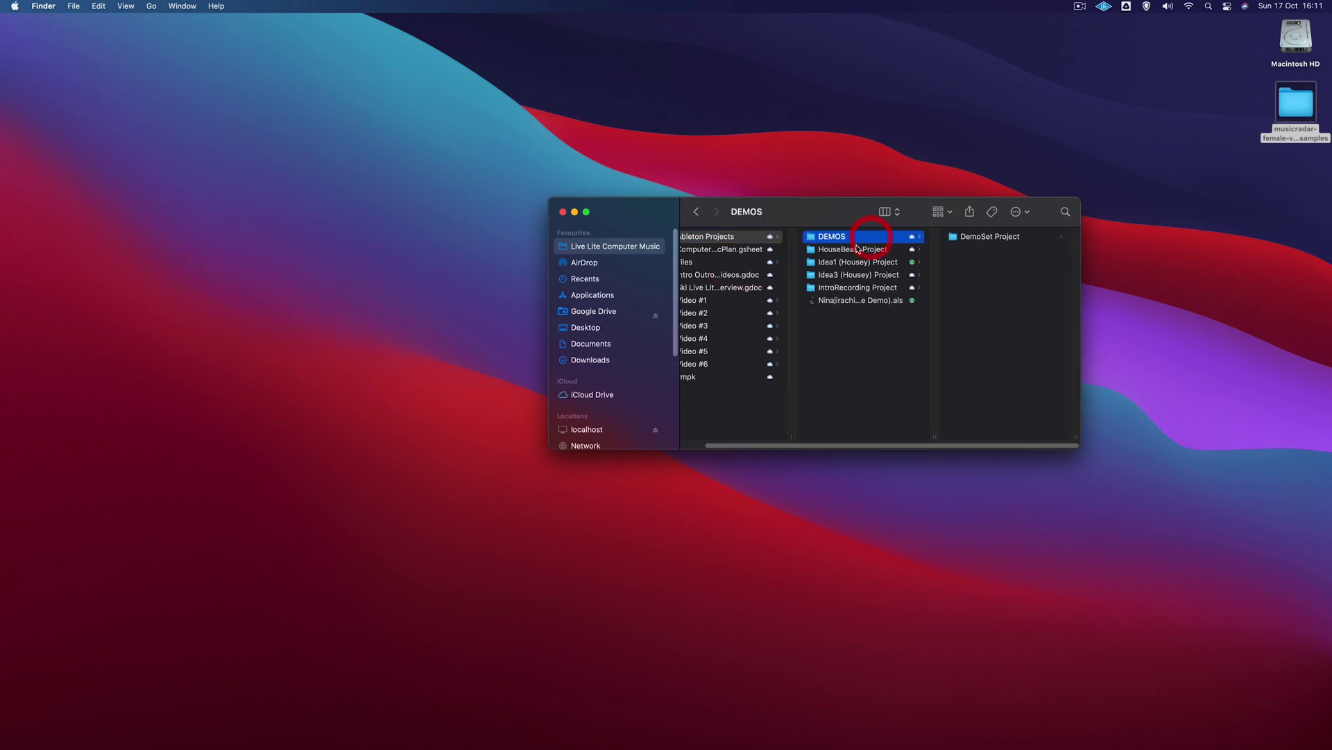
left_click(854, 249)
left_click(977, 276)
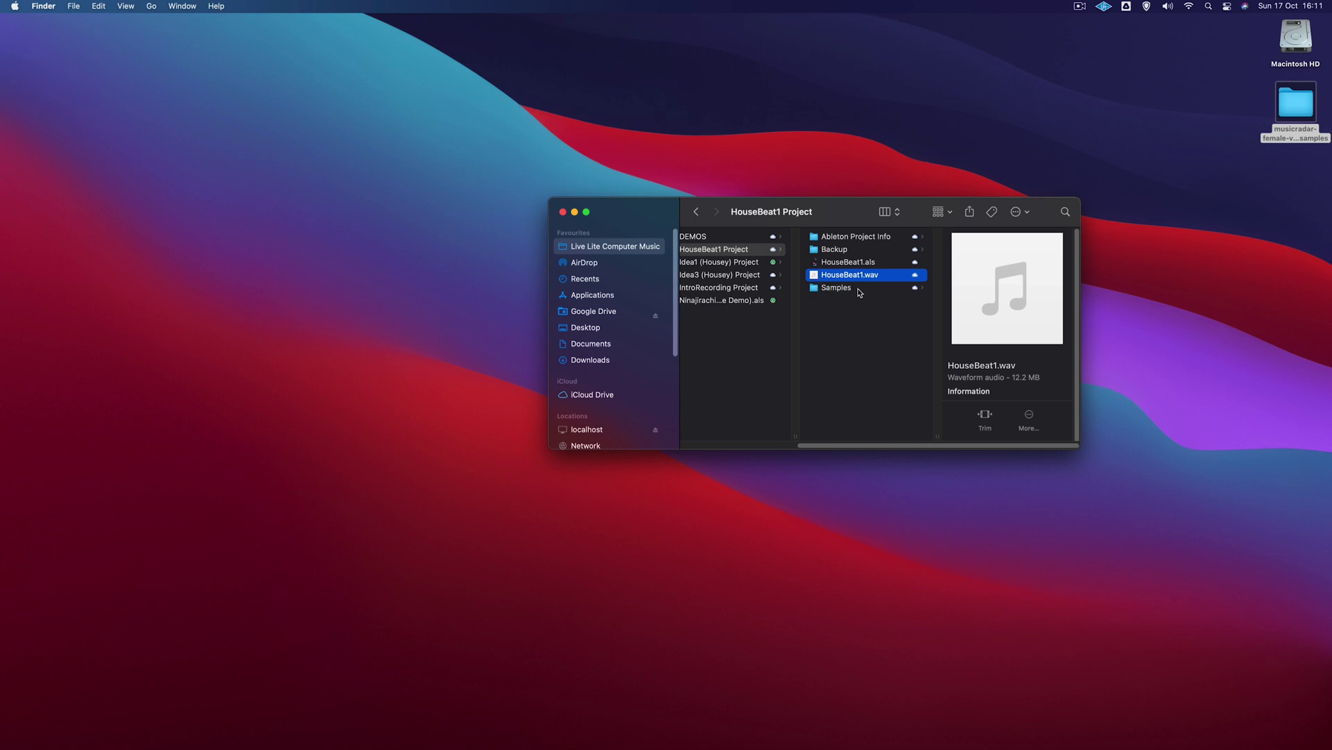
key("space")
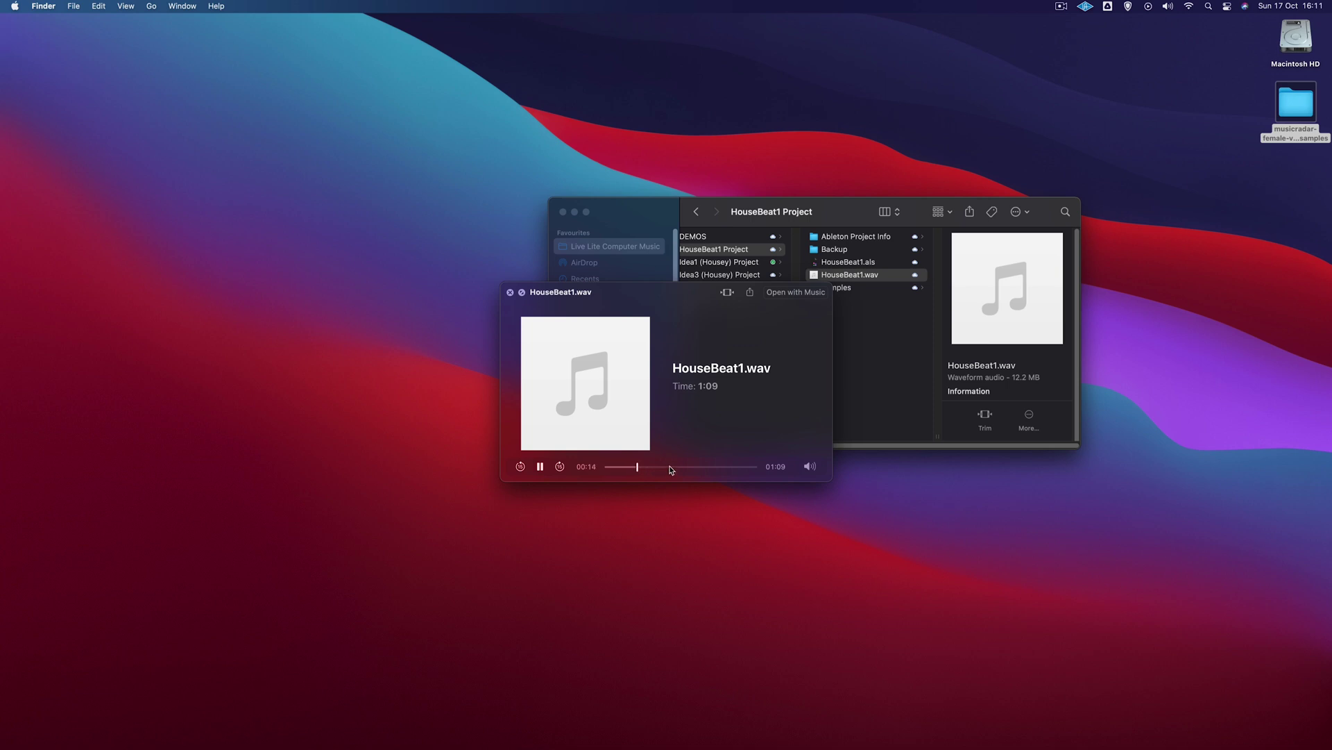
key("space")
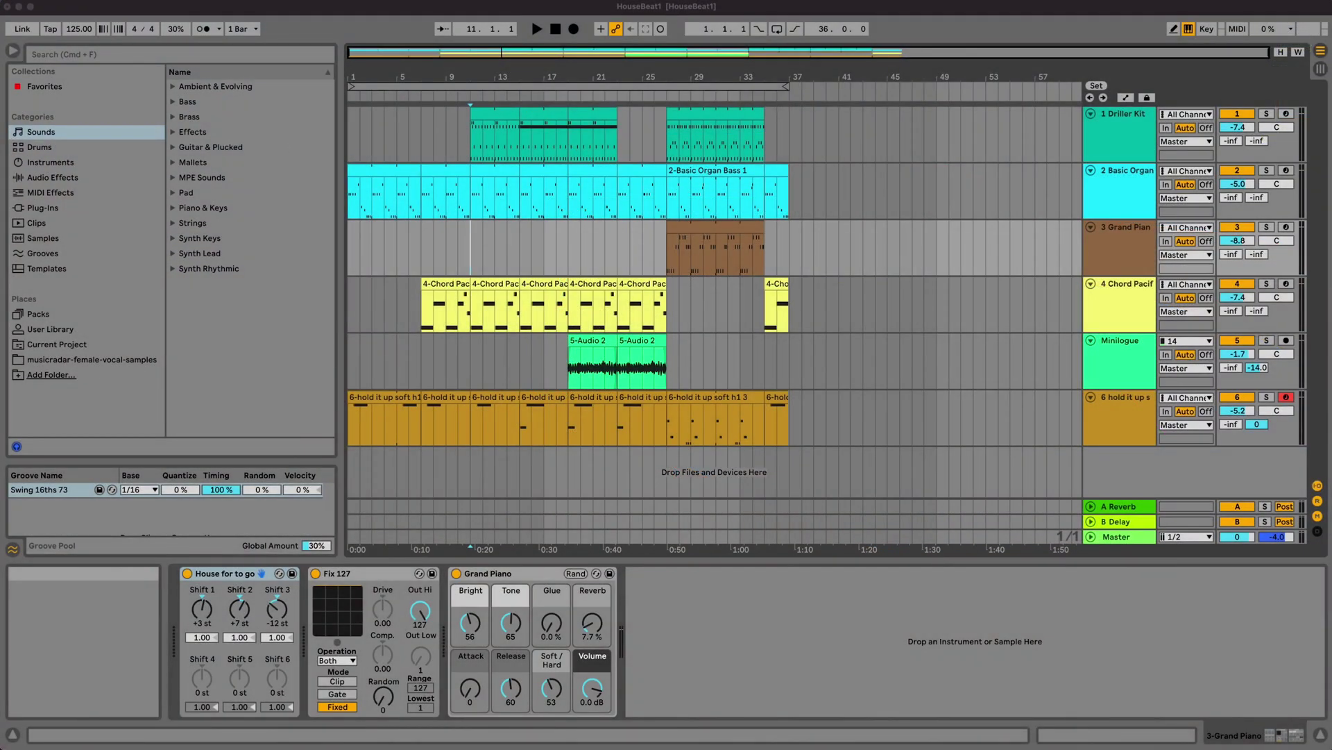
Save the HouseBeat1 Live Set from Live's File menu.
left_click(66, 2)
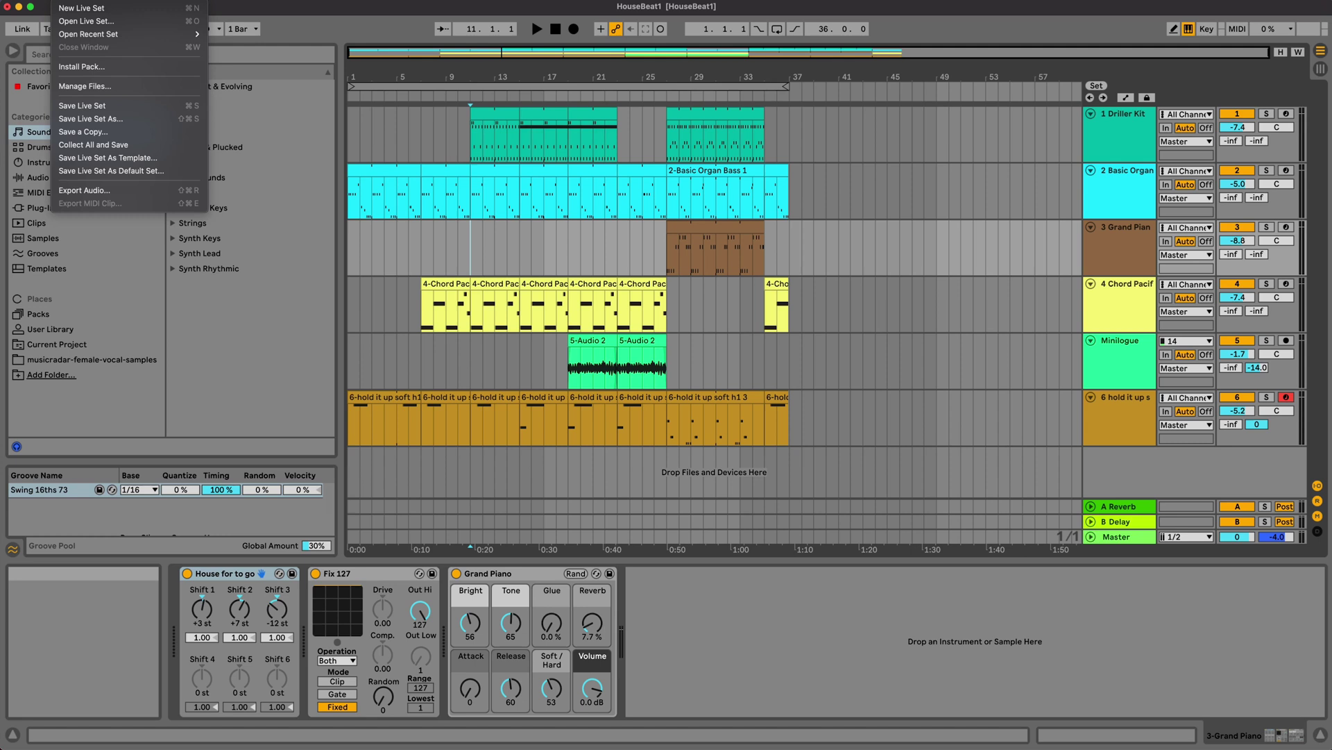
left_click(108, 107)
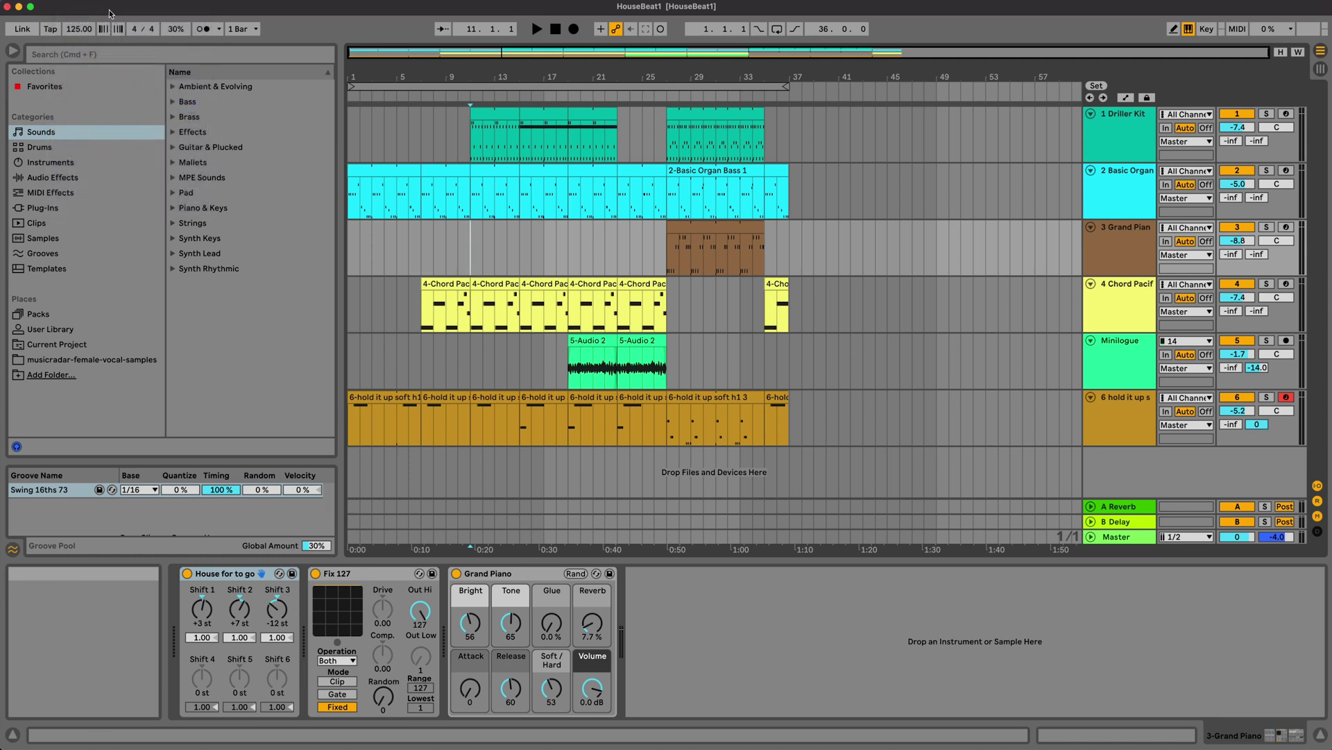